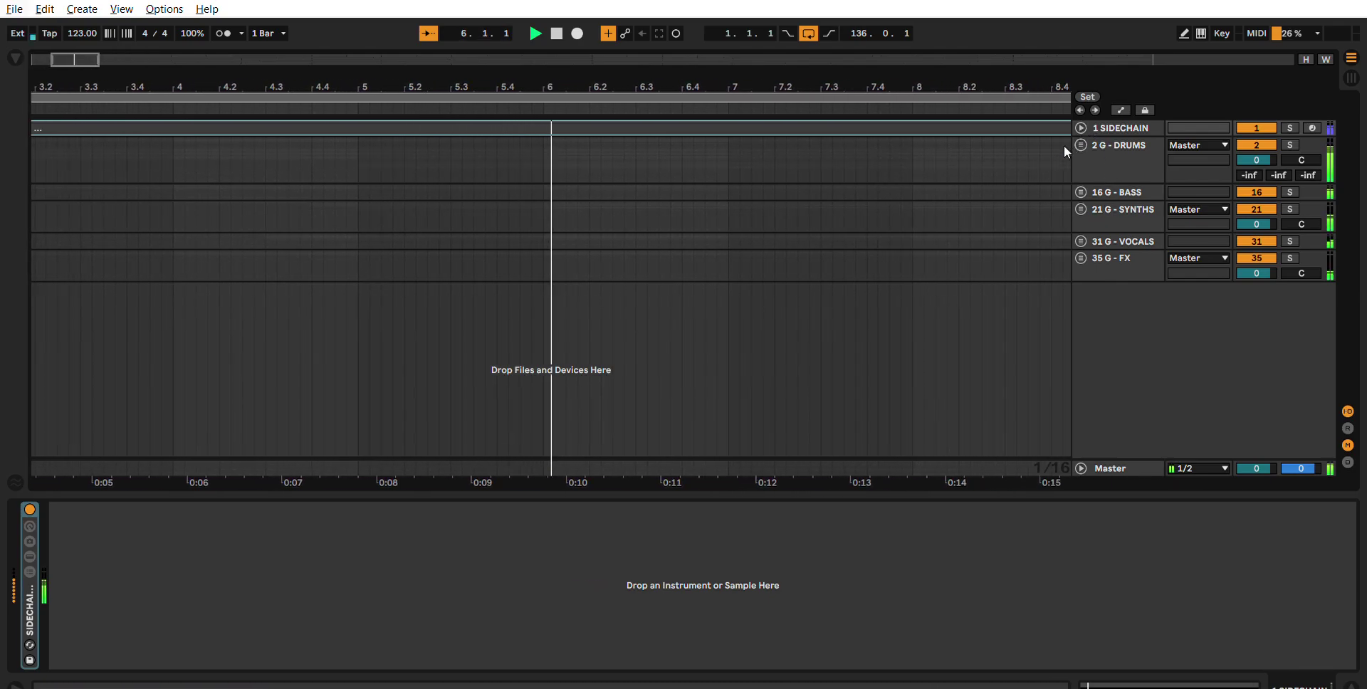
Step: Show the G - DRUMS group's device chain and unfold all track groups in the arrangement
{"action": "left_click", "coordinate": [1112, 141]}
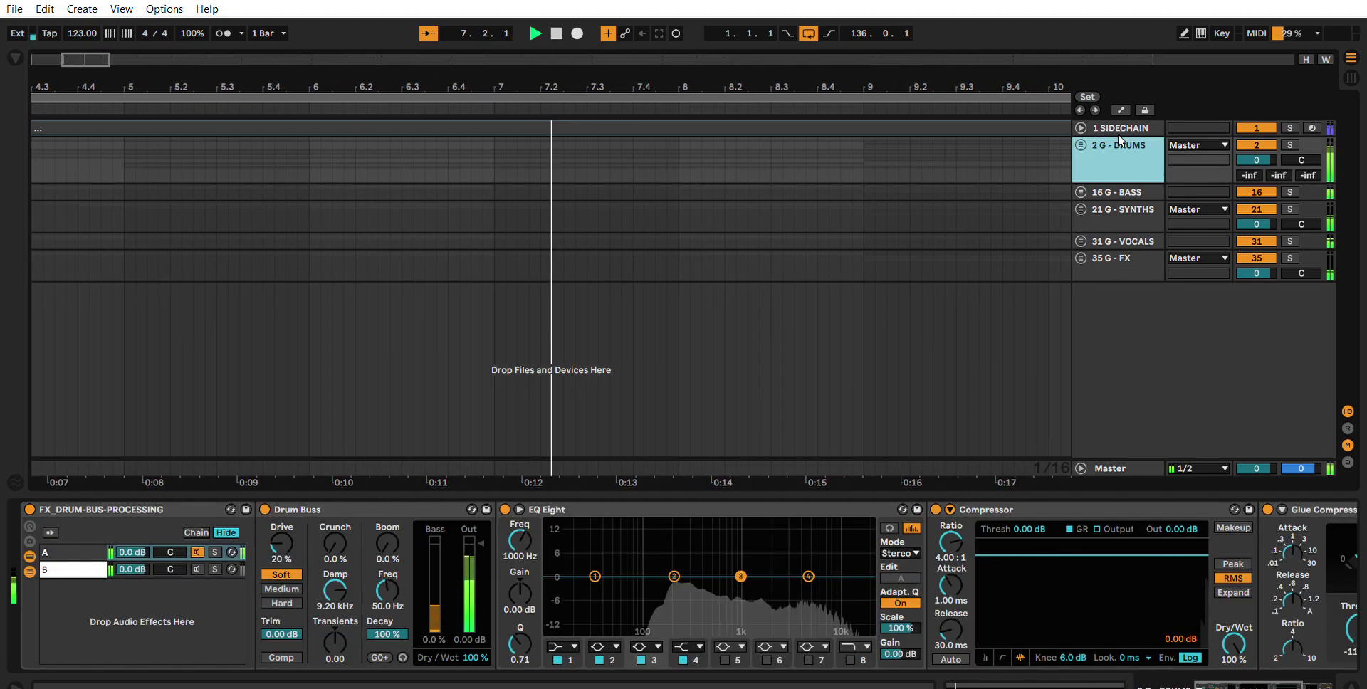
{"action": "left_click", "coordinate": [1082, 128]}
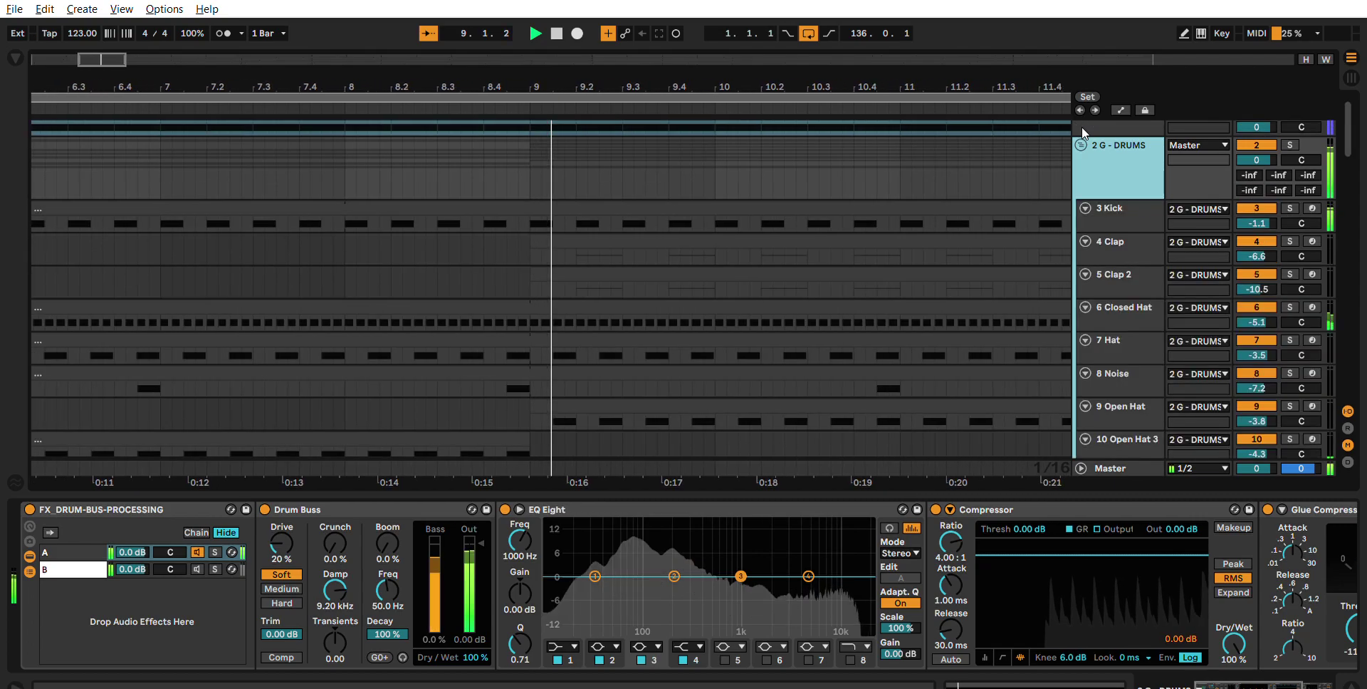
{"action": "scroll", "coordinate": [904, 208], "scroll_direction": "down", "scroll_amount": 5}
{"action": "scroll", "coordinate": [905, 206], "scroll_direction": "down", "scroll_amount": 8}
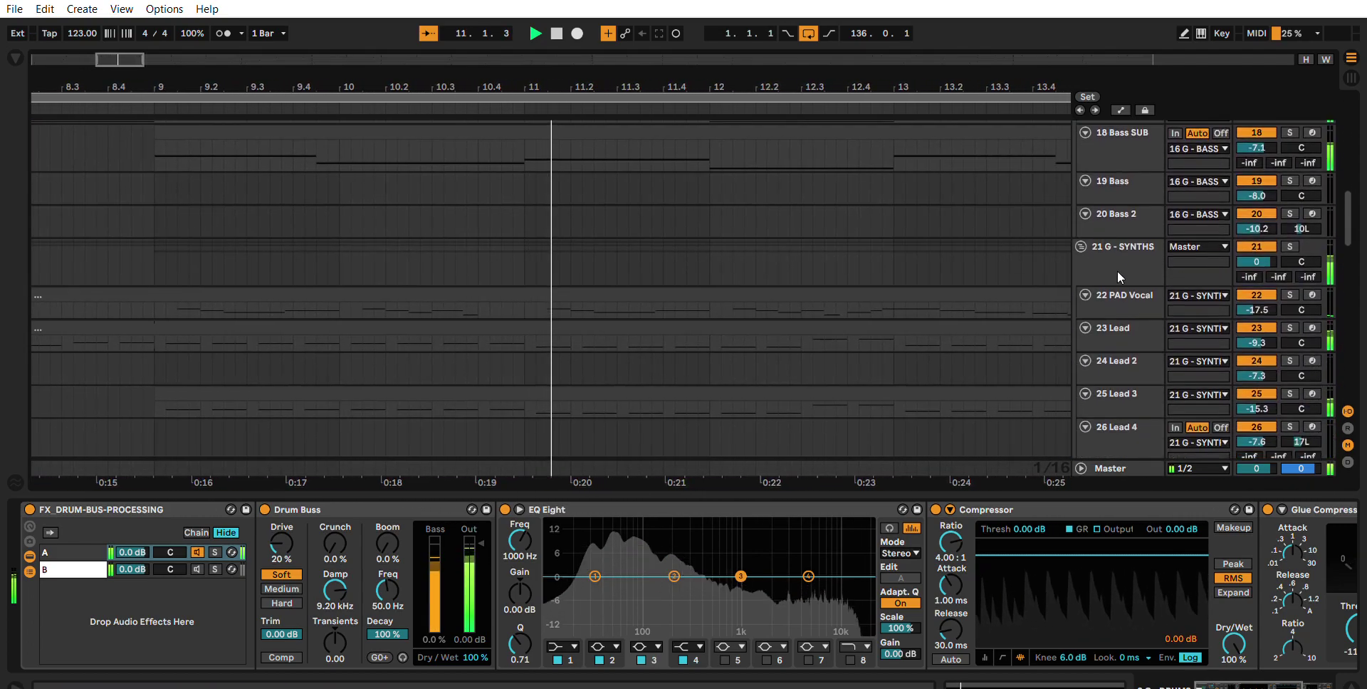
Step: Inspect the device chains of the 23 Lead and 25 Lead 3 tracks in the synths group
{"action": "left_click", "coordinate": [1117, 295]}
{"action": "scroll", "coordinate": [1118, 257], "scroll_direction": "down", "scroll_amount": 3}
{"action": "left_click", "coordinate": [1122, 212]}
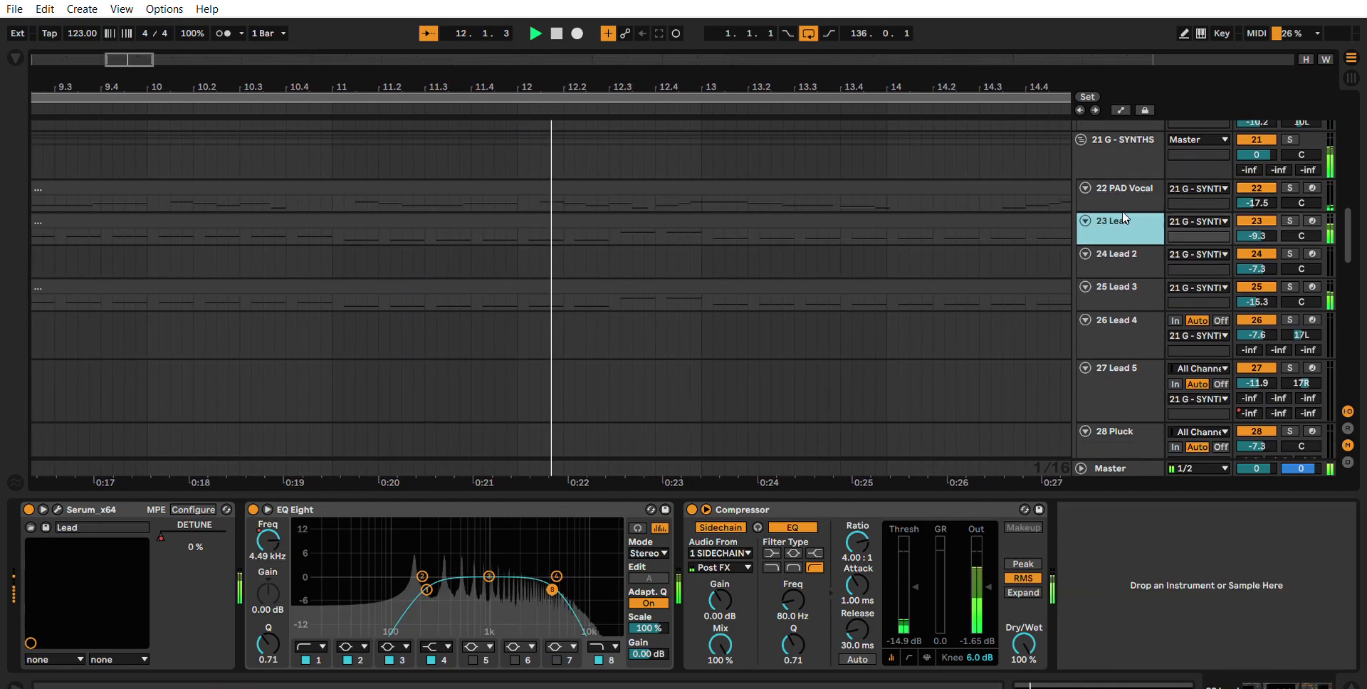
{"action": "scroll", "coordinate": [1118, 216], "scroll_direction": "down", "scroll_amount": 3}
{"action": "left_click", "coordinate": [1117, 216]}
{"action": "scroll", "coordinate": [806, 279], "scroll_direction": "down", "scroll_amount": 6}
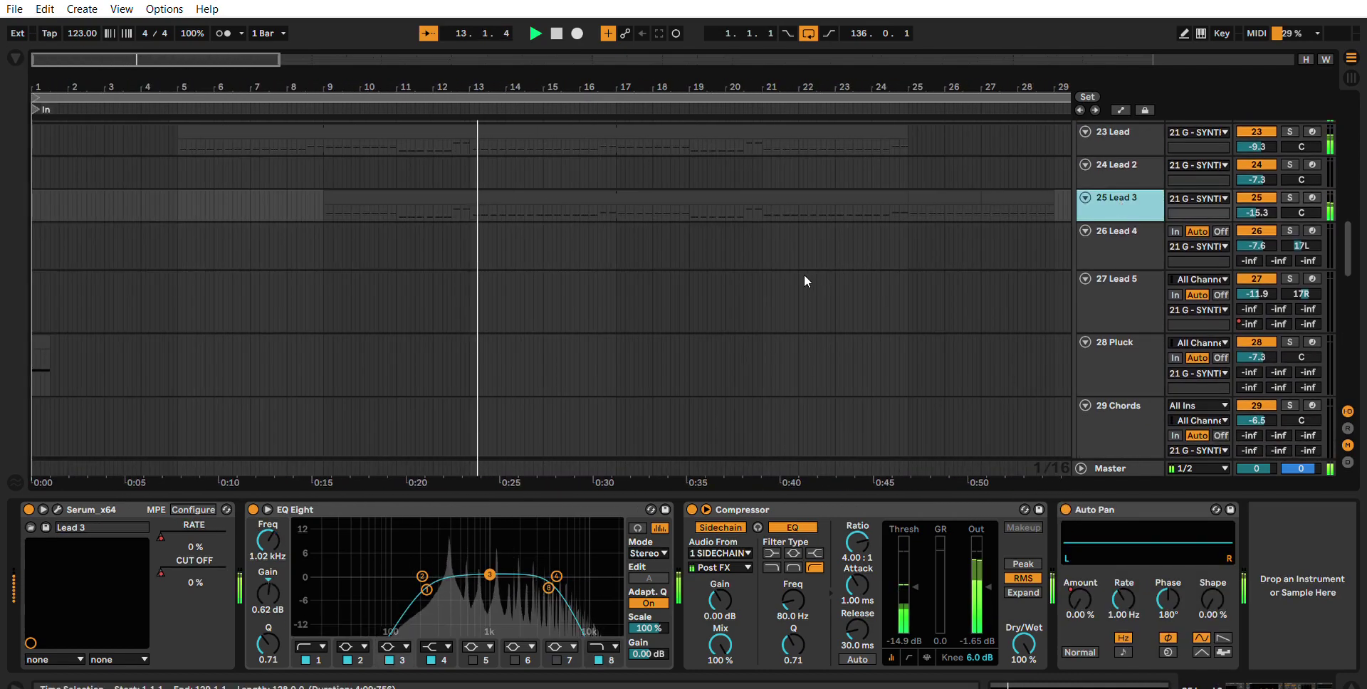
Step: Review the devices on the 22 PAD Vocal track and return to the 23 Lead track's chain
{"action": "scroll", "coordinate": [847, 342], "scroll_direction": "up", "scroll_amount": 12}
{"action": "scroll", "coordinate": [897, 362], "scroll_direction": "down", "scroll_amount": 8}
{"action": "scroll", "coordinate": [1068, 337], "scroll_direction": "up", "scroll_amount": 1}
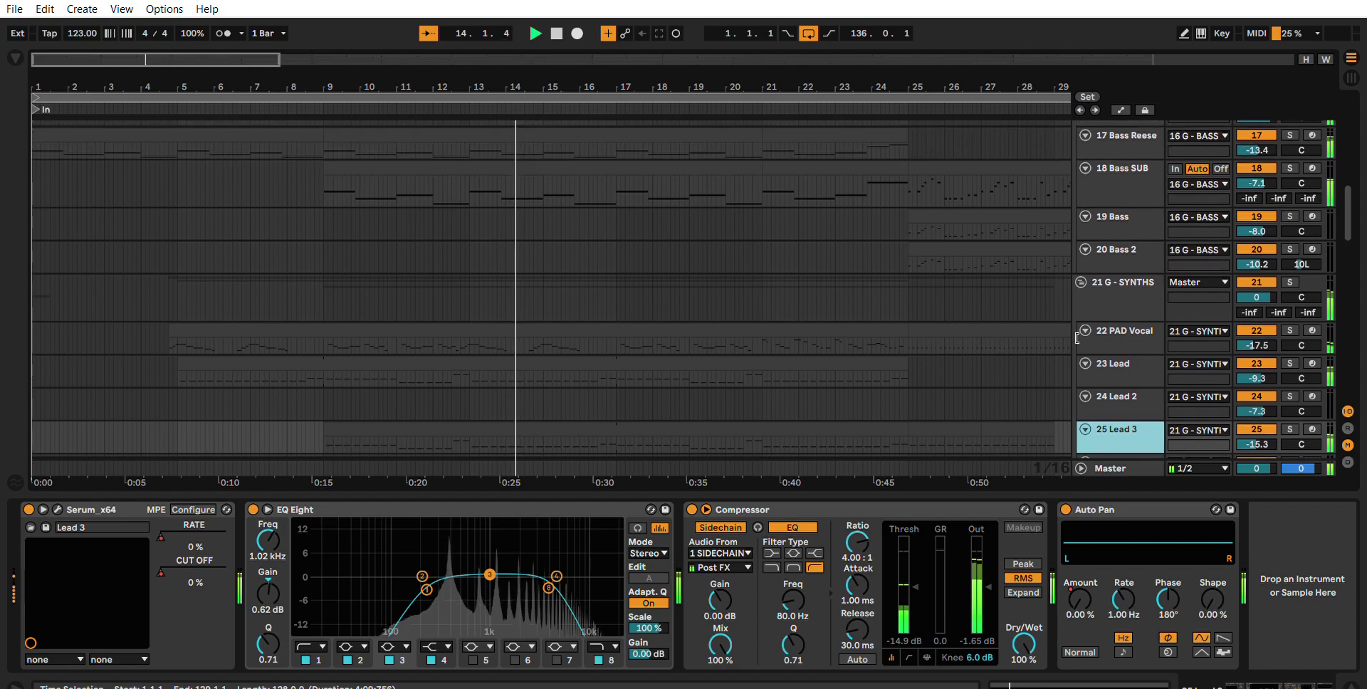
{"action": "left_click", "coordinate": [1142, 336]}
{"action": "left_click", "coordinate": [1134, 362]}
{"action": "scroll", "coordinate": [1128, 330], "scroll_direction": "up", "scroll_amount": 3}
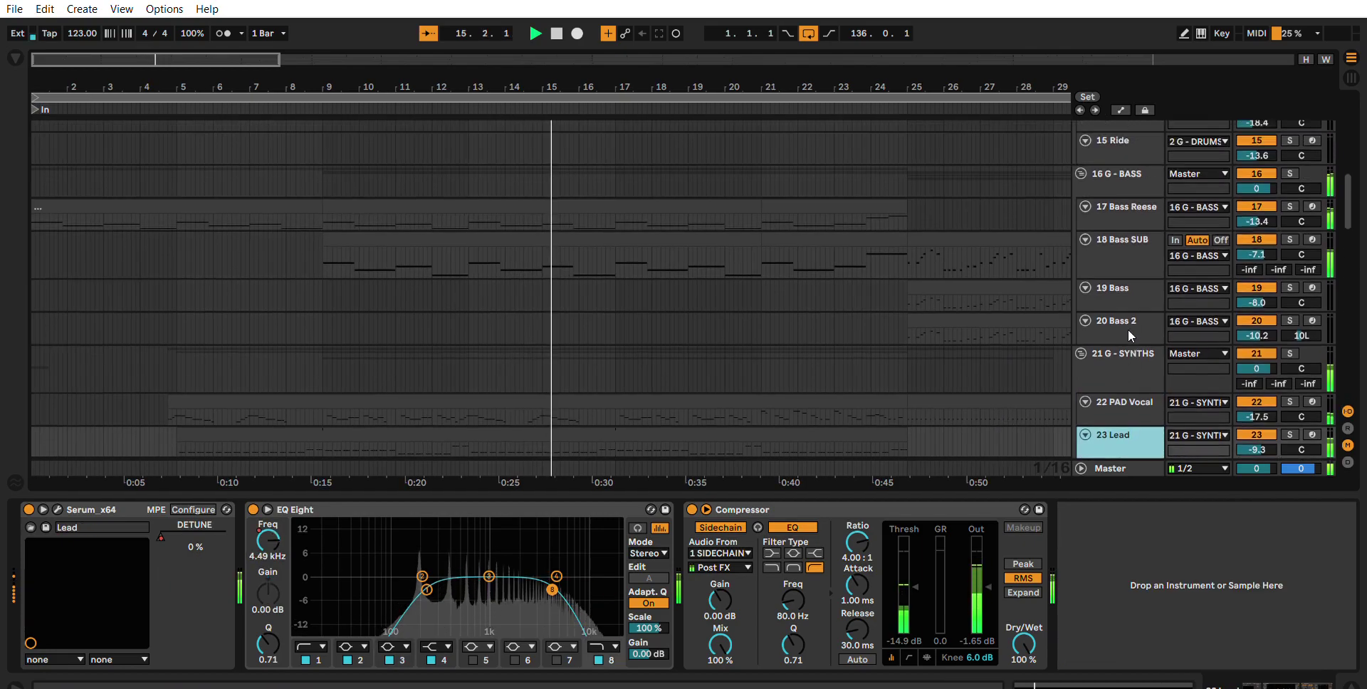
Step: Examine the effect chains of the 32 Acapella and 33 Acapella 2 tracks in the vocals group
{"action": "scroll", "coordinate": [1127, 330], "scroll_direction": "up", "scroll_amount": 10}
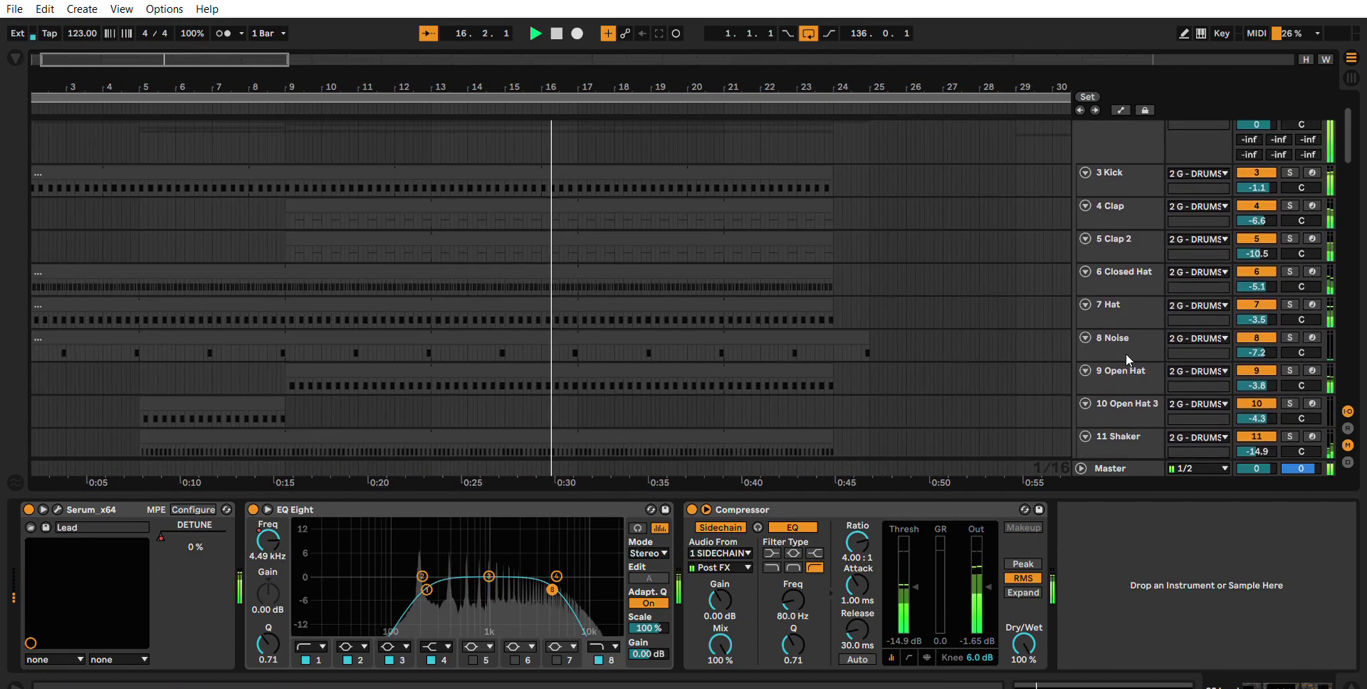
{"action": "scroll", "coordinate": [1126, 353], "scroll_direction": "down", "scroll_amount": 18}
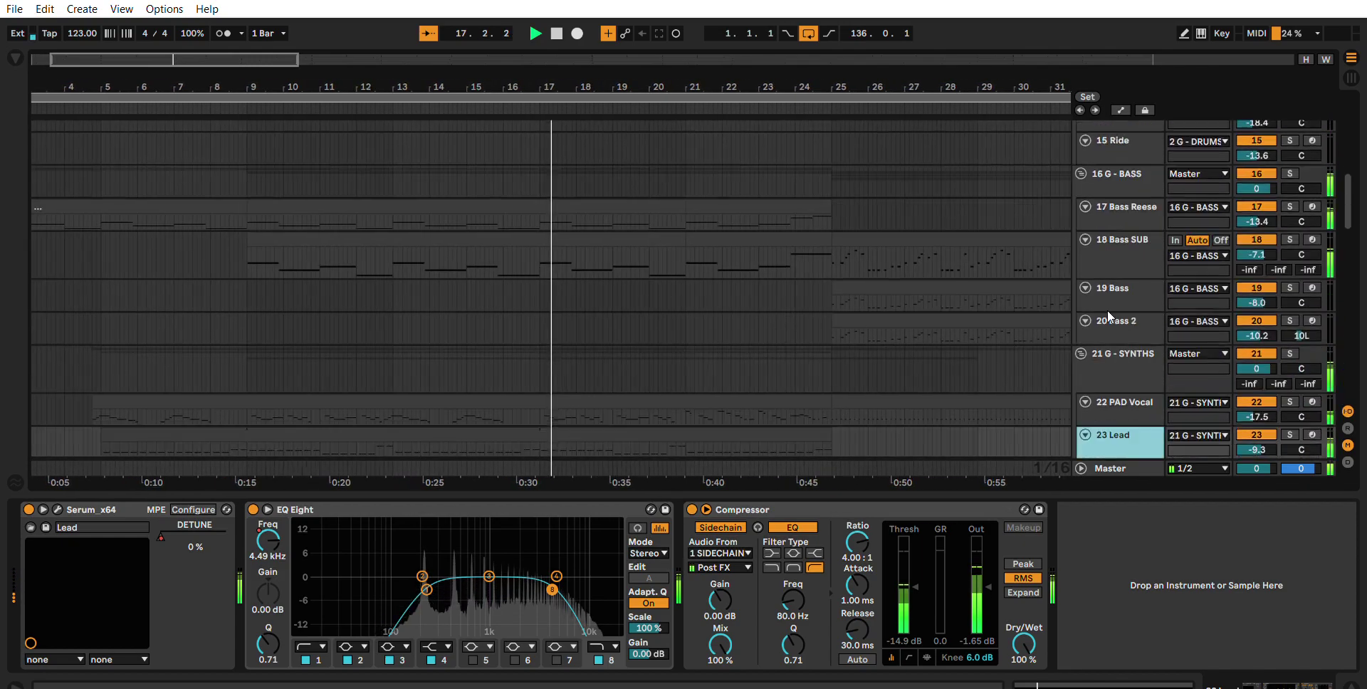
{"action": "scroll", "coordinate": [1105, 301], "scroll_direction": "down", "scroll_amount": 8}
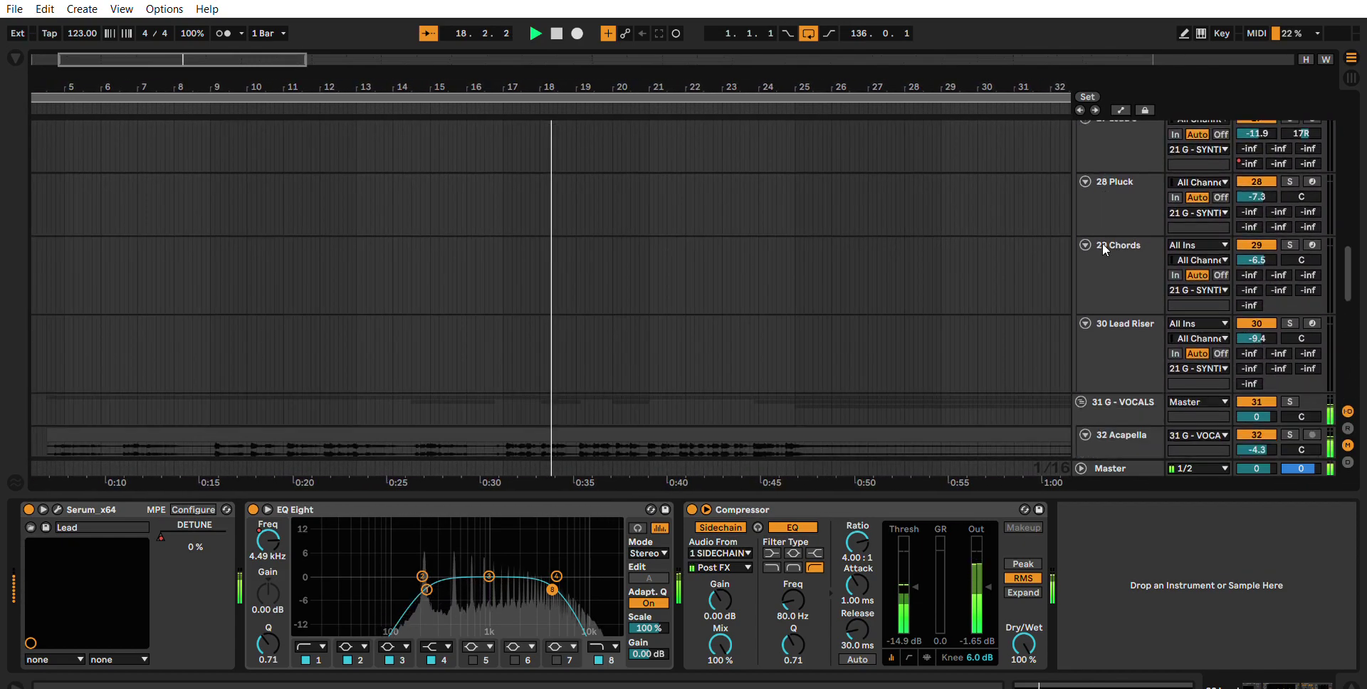
{"action": "scroll", "coordinate": [1132, 252], "scroll_direction": "down", "scroll_amount": 3}
{"action": "left_click", "coordinate": [1146, 270]}
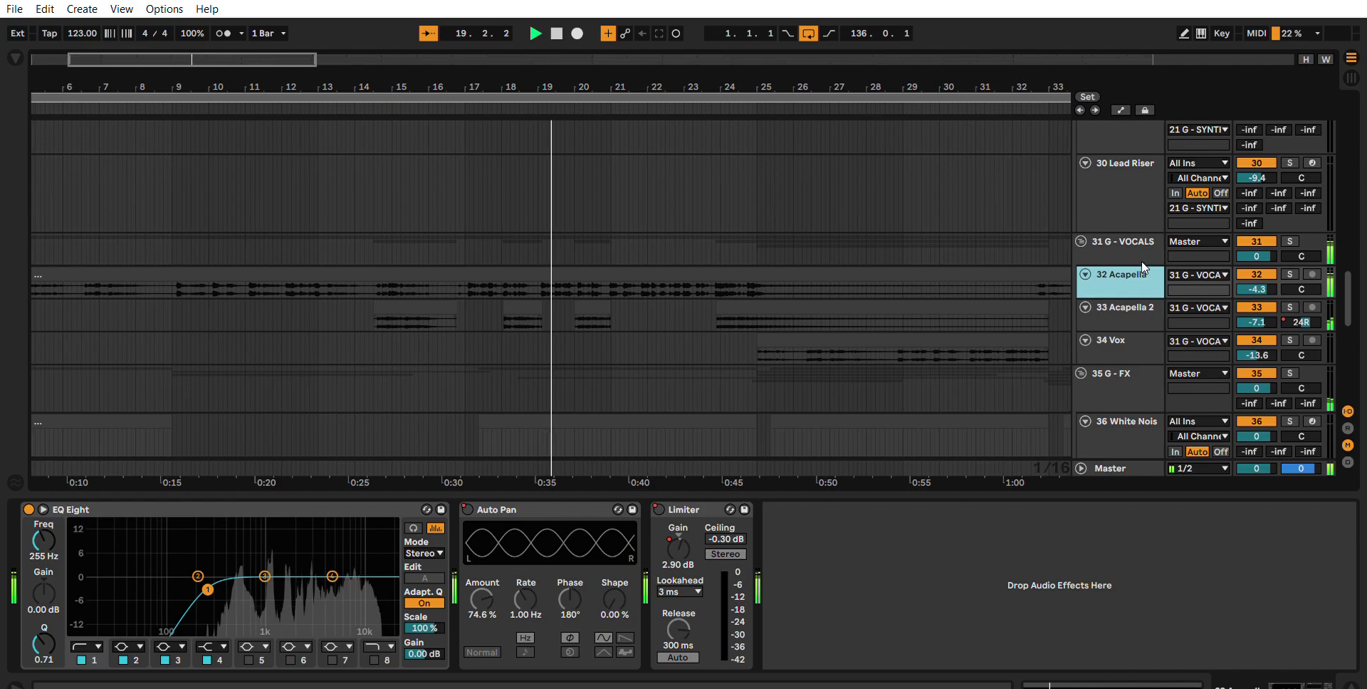
{"action": "scroll", "coordinate": [1099, 238], "scroll_direction": "down", "scroll_amount": 1}
{"action": "left_click", "coordinate": [1108, 240]}
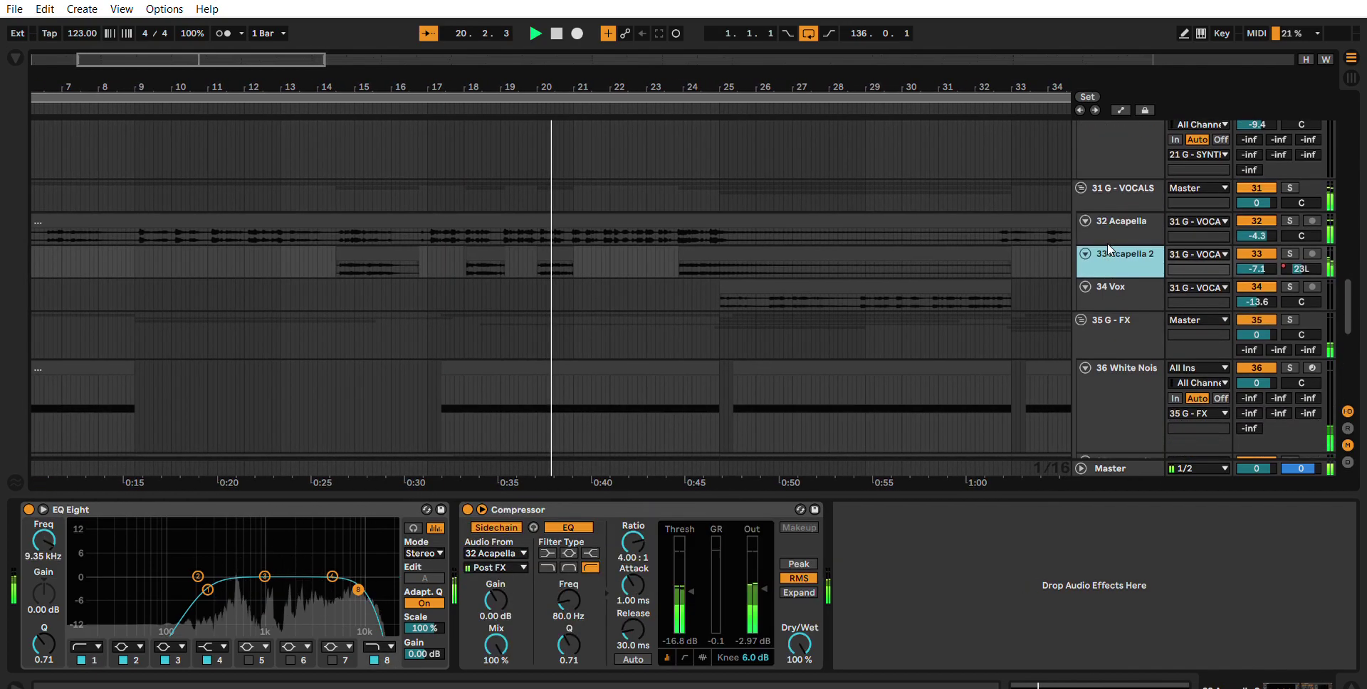
Step: Show the devices on the white noise track in the FX group and collapse its White Noise instrument
{"action": "scroll", "coordinate": [1127, 238], "scroll_direction": "down", "scroll_amount": 1}
{"action": "scroll", "coordinate": [1127, 237], "scroll_direction": "down", "scroll_amount": 1}
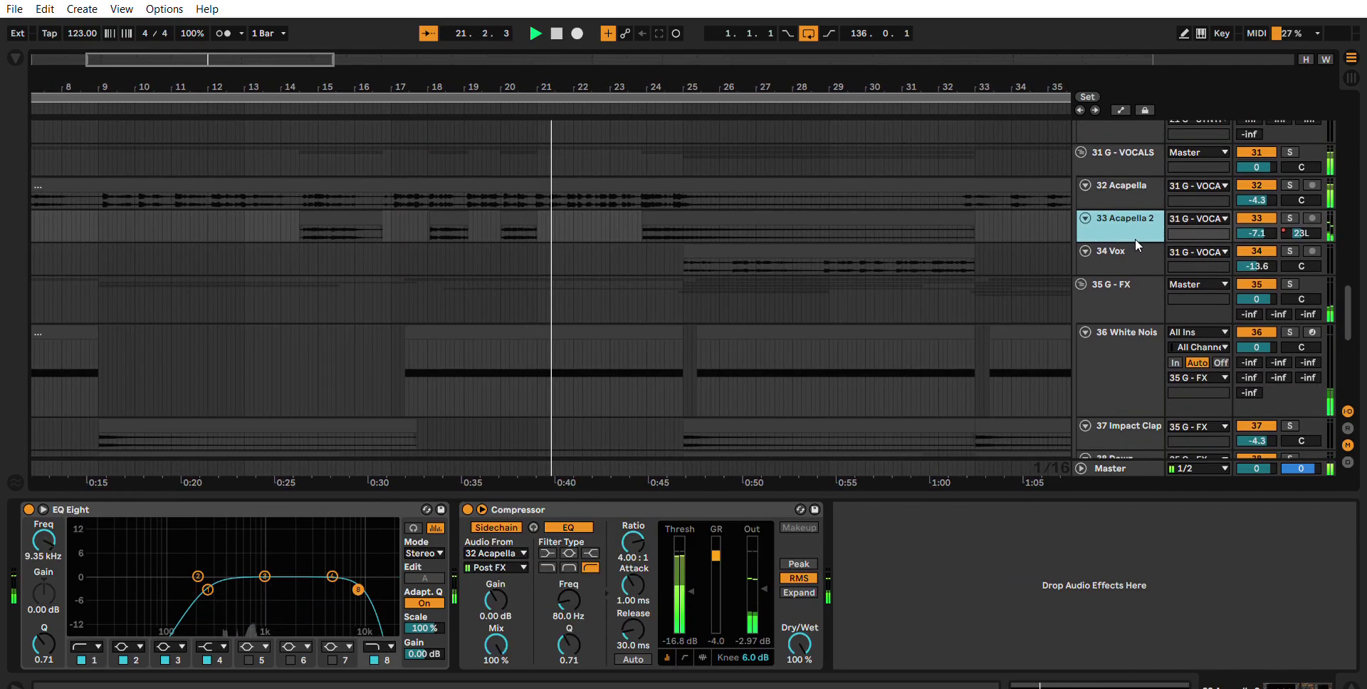
{"action": "left_click", "coordinate": [1139, 332]}
{"action": "scroll", "coordinate": [1124, 285], "scroll_direction": "down", "scroll_amount": 2}
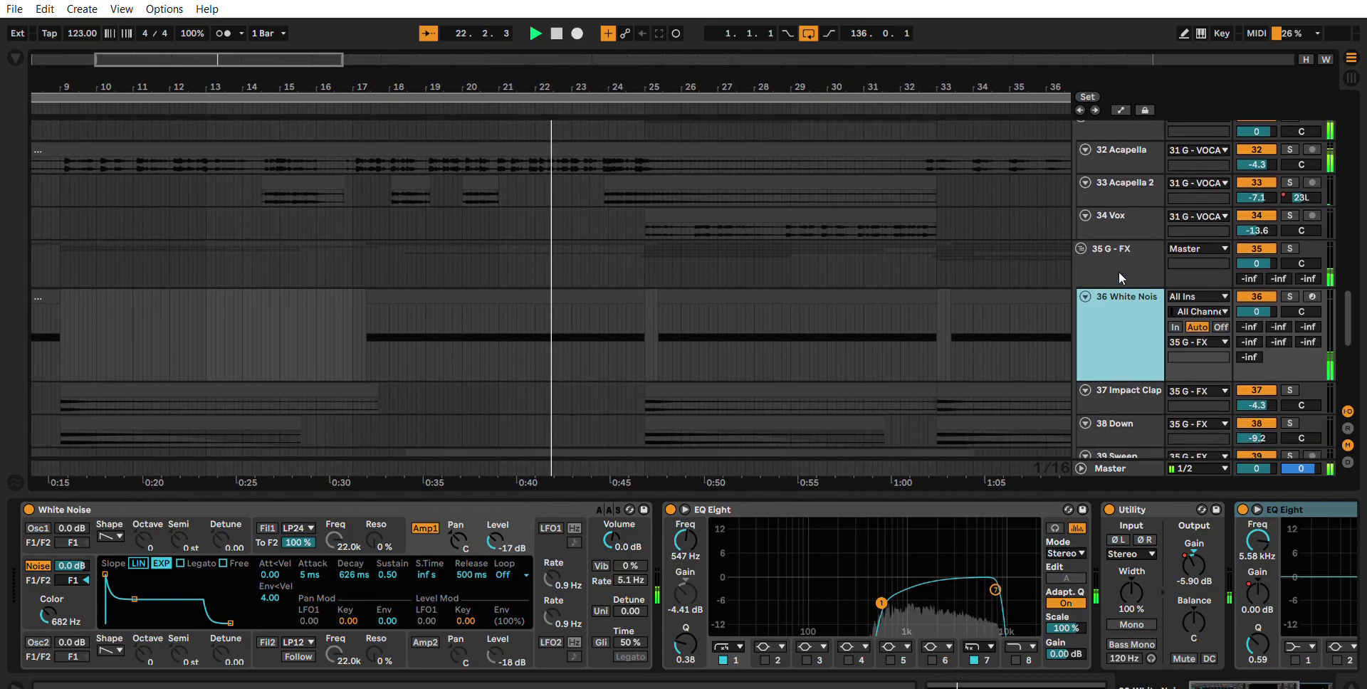
{"action": "double_click", "coordinate": [434, 506]}
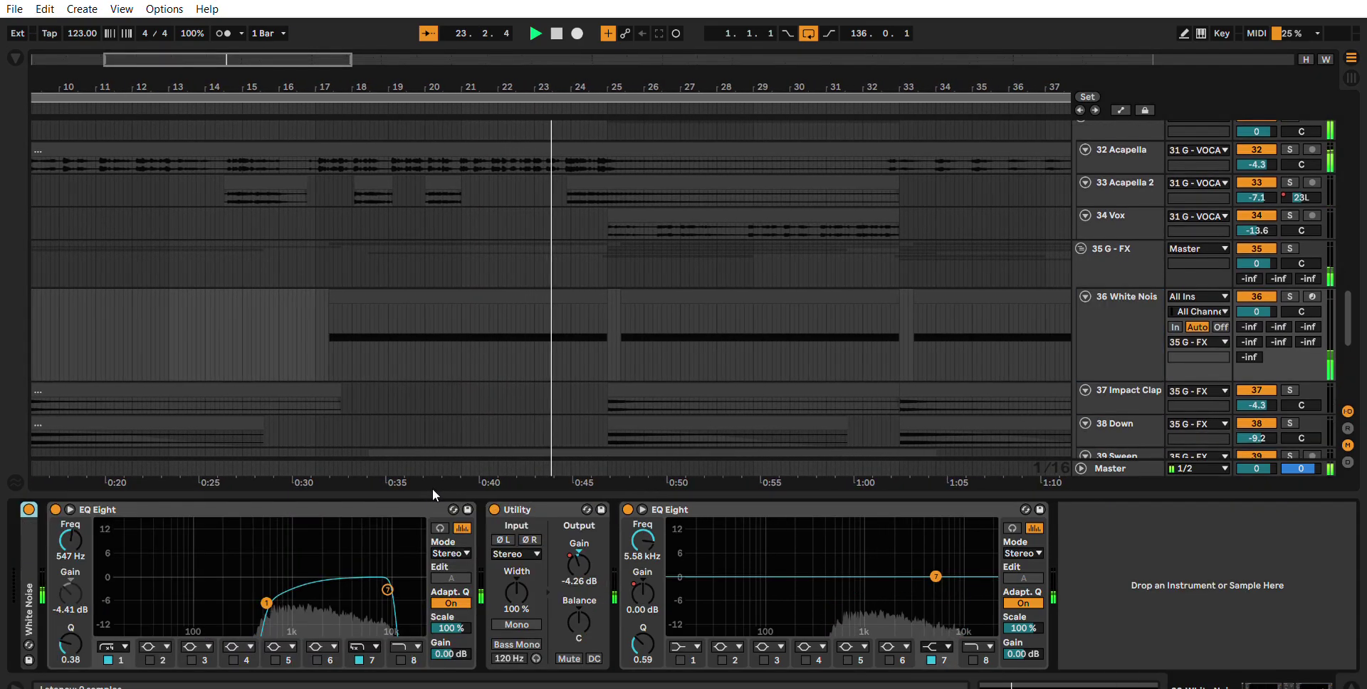
Step: Check the device chains of the 37 Impact Clap, 38 Down and 39 Sweep tracks
{"action": "scroll", "coordinate": [1183, 287], "scroll_direction": "down", "scroll_amount": 2}
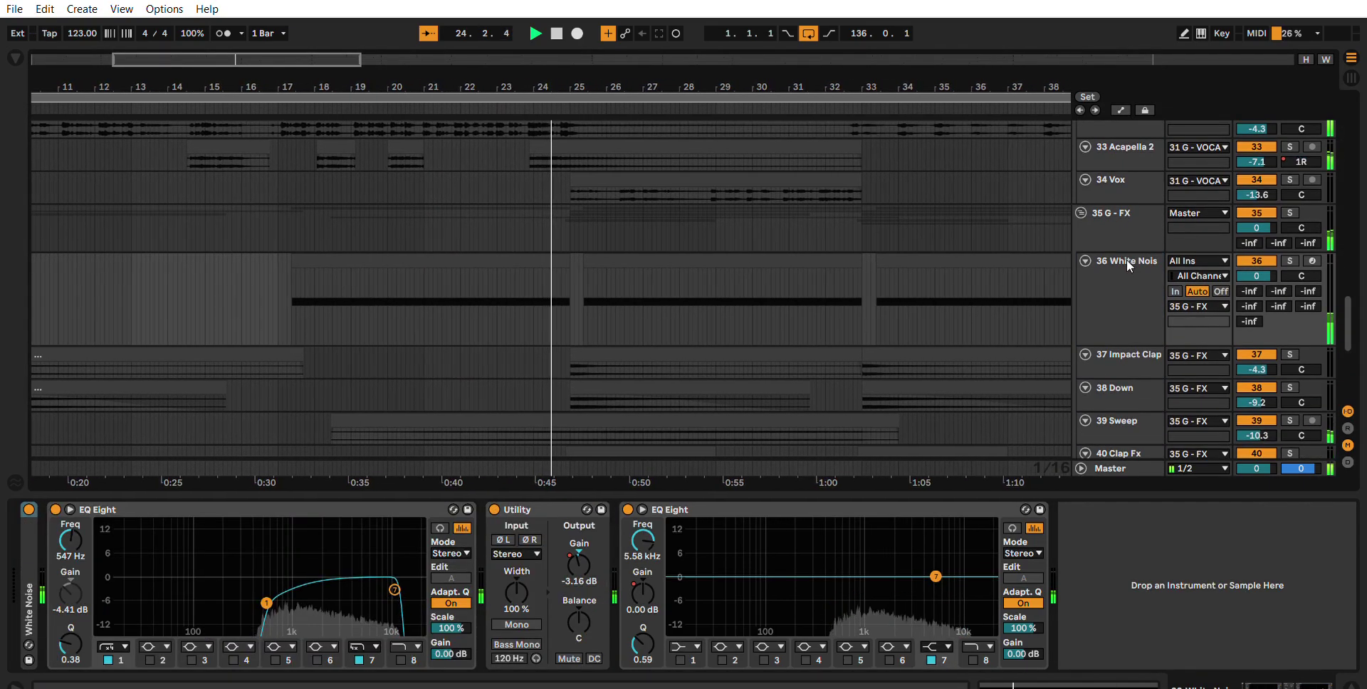
{"action": "scroll", "coordinate": [1118, 278], "scroll_direction": "down", "scroll_amount": 5}
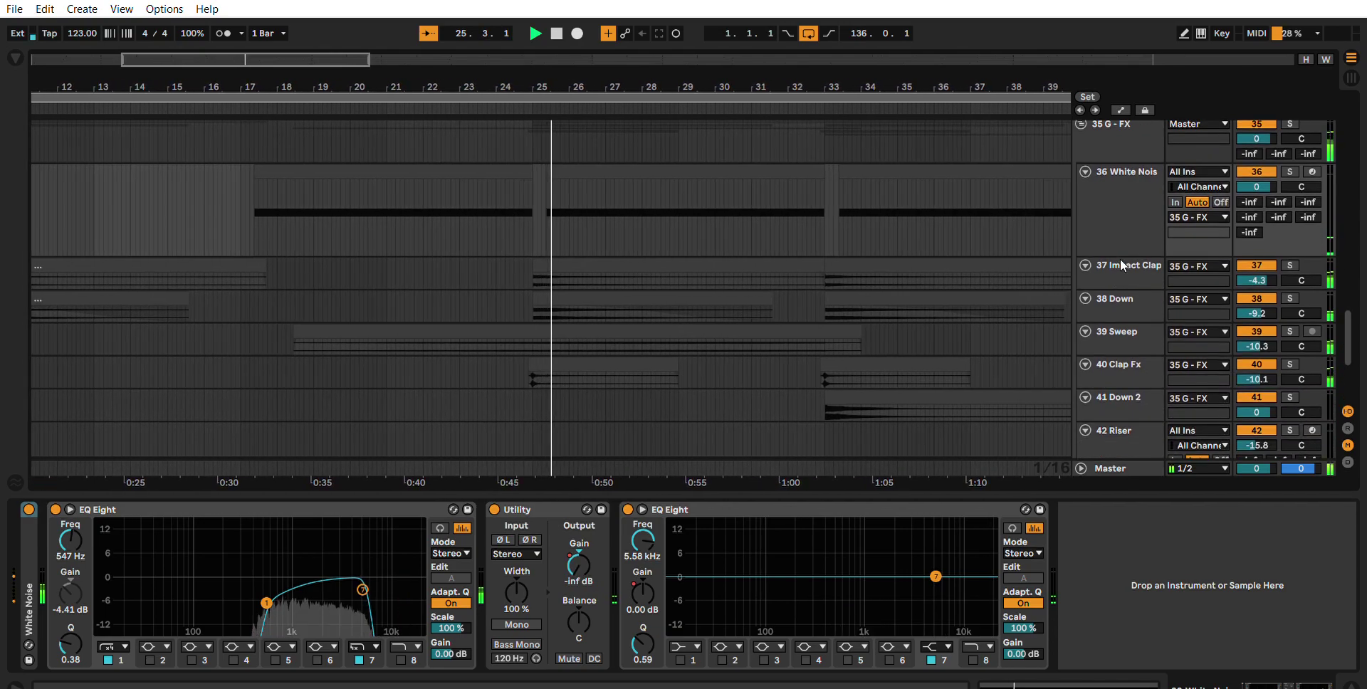
{"action": "left_click", "coordinate": [1121, 265]}
{"action": "left_click", "coordinate": [1117, 296]}
{"action": "left_click", "coordinate": [1123, 329]}
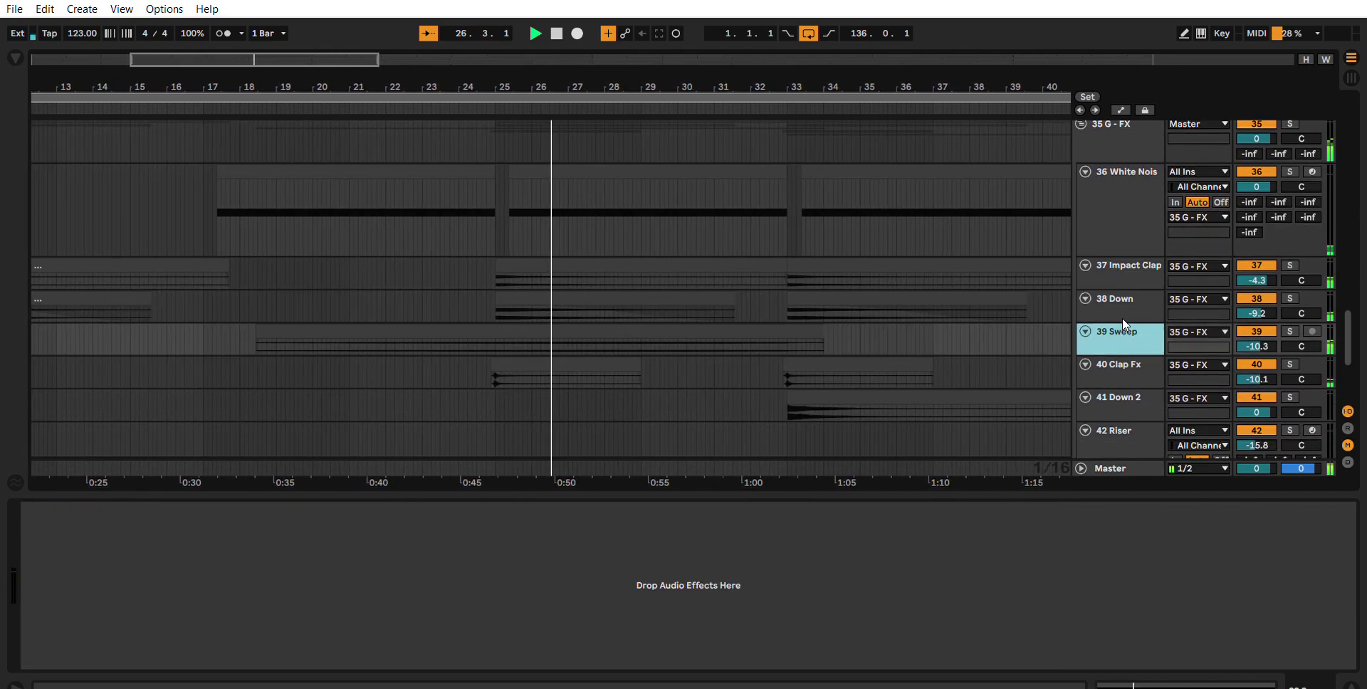
Step: Display the automation lanes across the arrangement and review them on the drum, bass and synth tracks
{"action": "scroll", "coordinate": [1139, 309], "scroll_direction": "down", "scroll_amount": 4}
{"action": "scroll", "coordinate": [1139, 309], "scroll_direction": "up", "scroll_amount": 15}
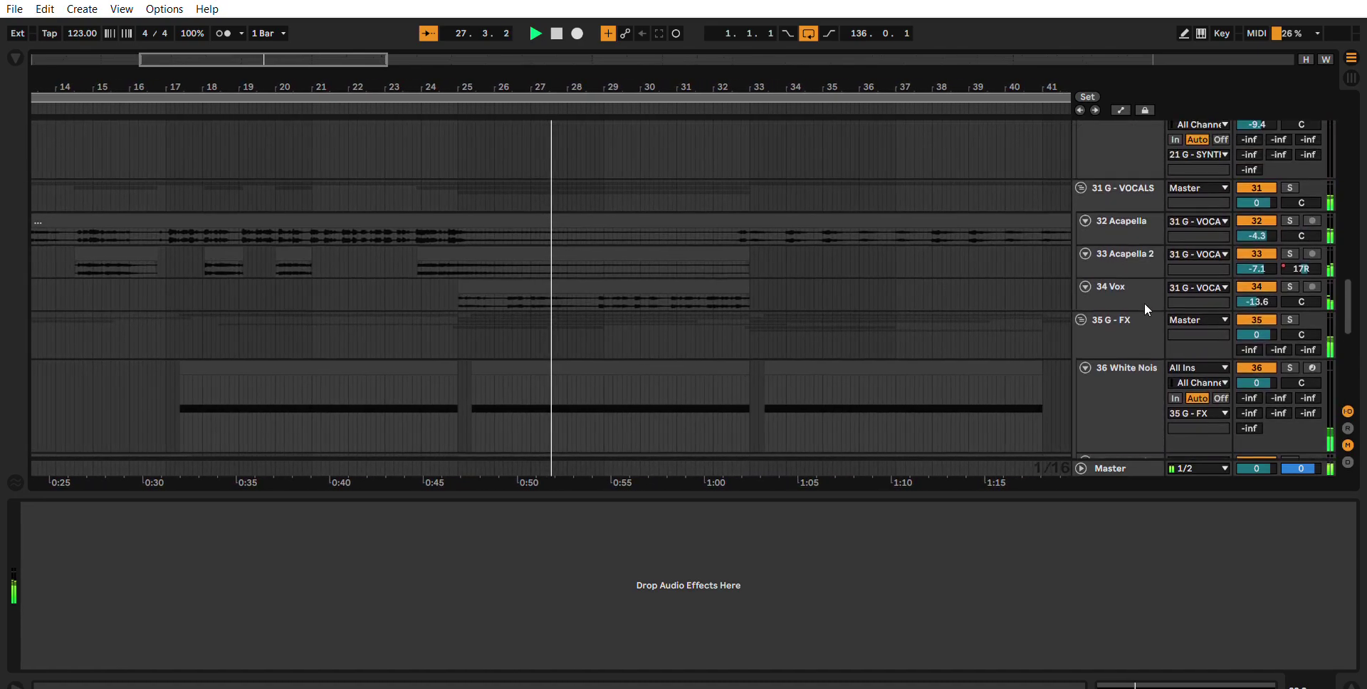
{"action": "scroll", "coordinate": [1143, 303], "scroll_direction": "up", "scroll_amount": 1}
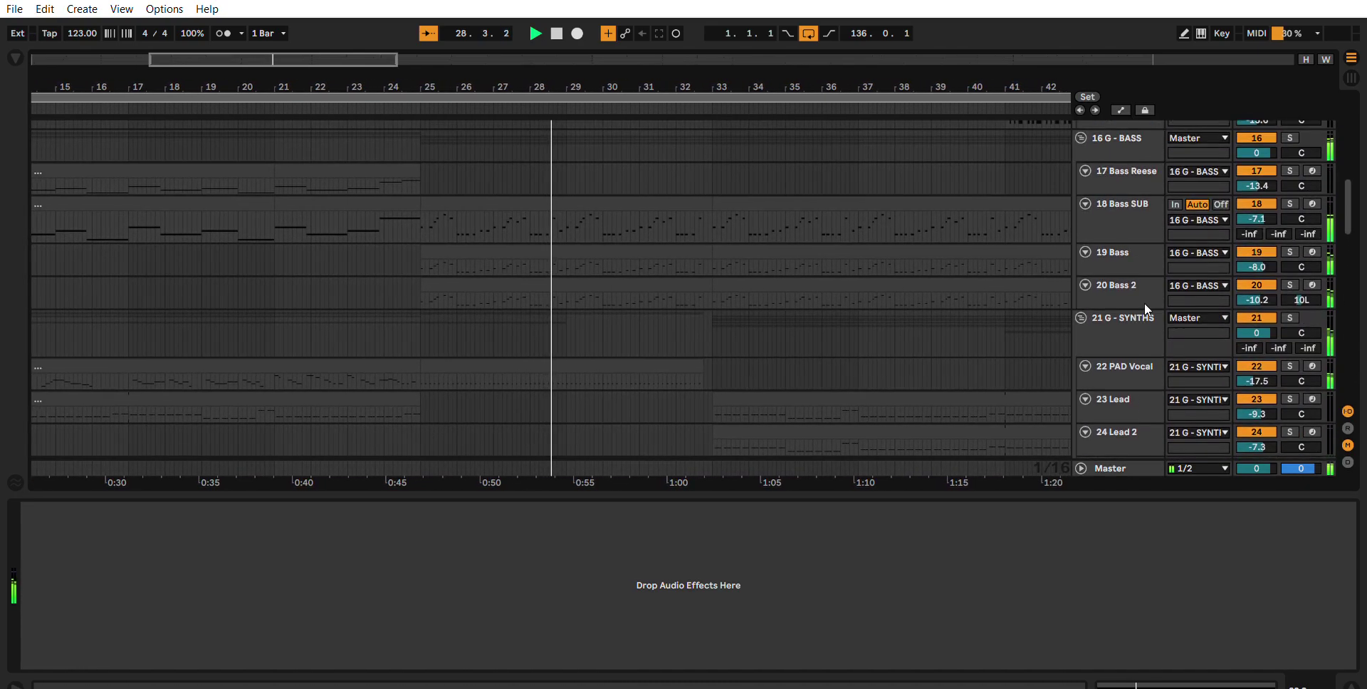
{"action": "key", "text": "a"}
{"action": "scroll", "coordinate": [1143, 303], "scroll_direction": "up", "scroll_amount": 3}
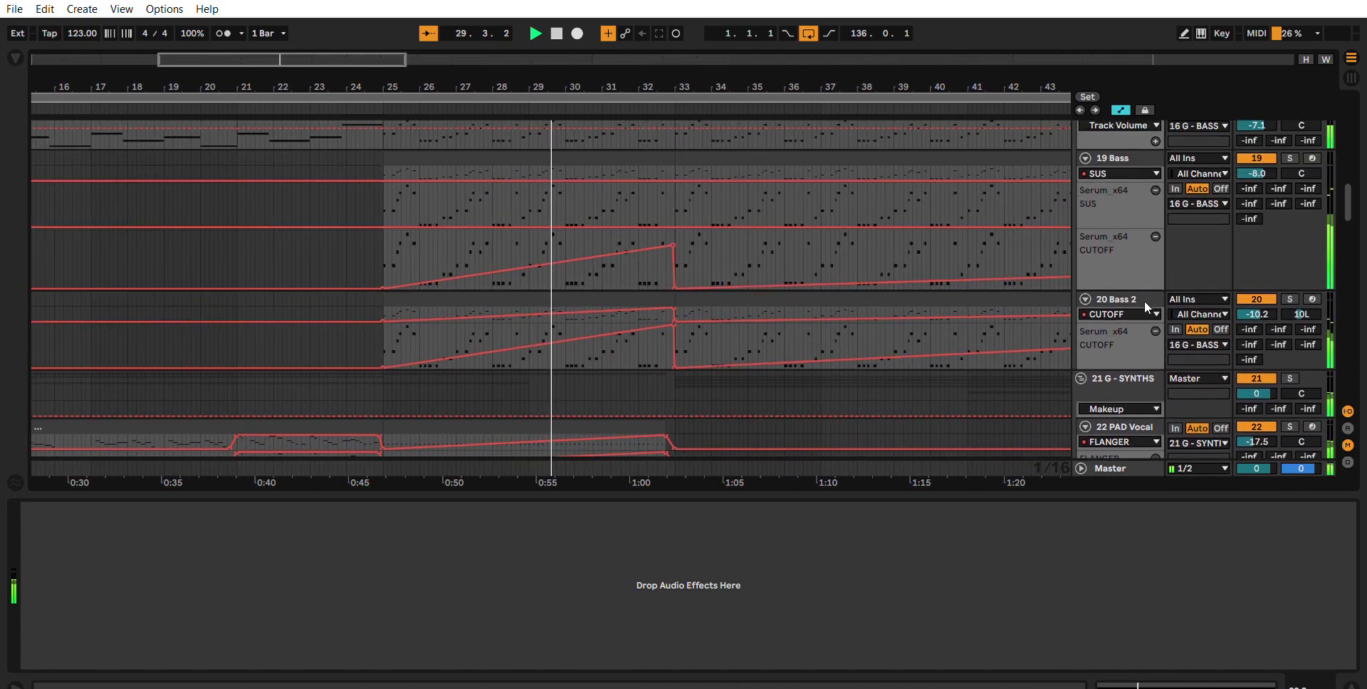
{"action": "scroll", "coordinate": [1144, 301], "scroll_direction": "up", "scroll_amount": 10}
{"action": "scroll", "coordinate": [1150, 319], "scroll_direction": "up", "scroll_amount": 12}
{"action": "scroll", "coordinate": [1181, 281], "scroll_direction": "up", "scroll_amount": 8}
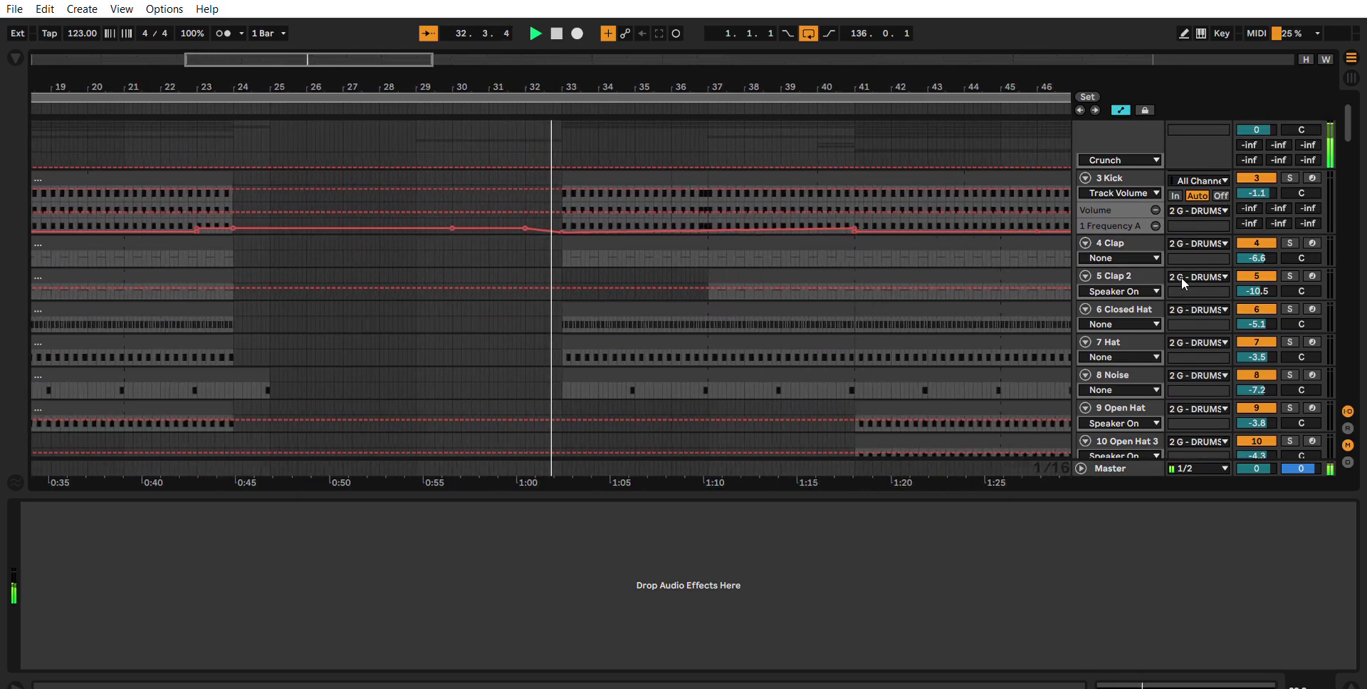
{"action": "scroll", "coordinate": [1181, 278], "scroll_direction": "down", "scroll_amount": 20}
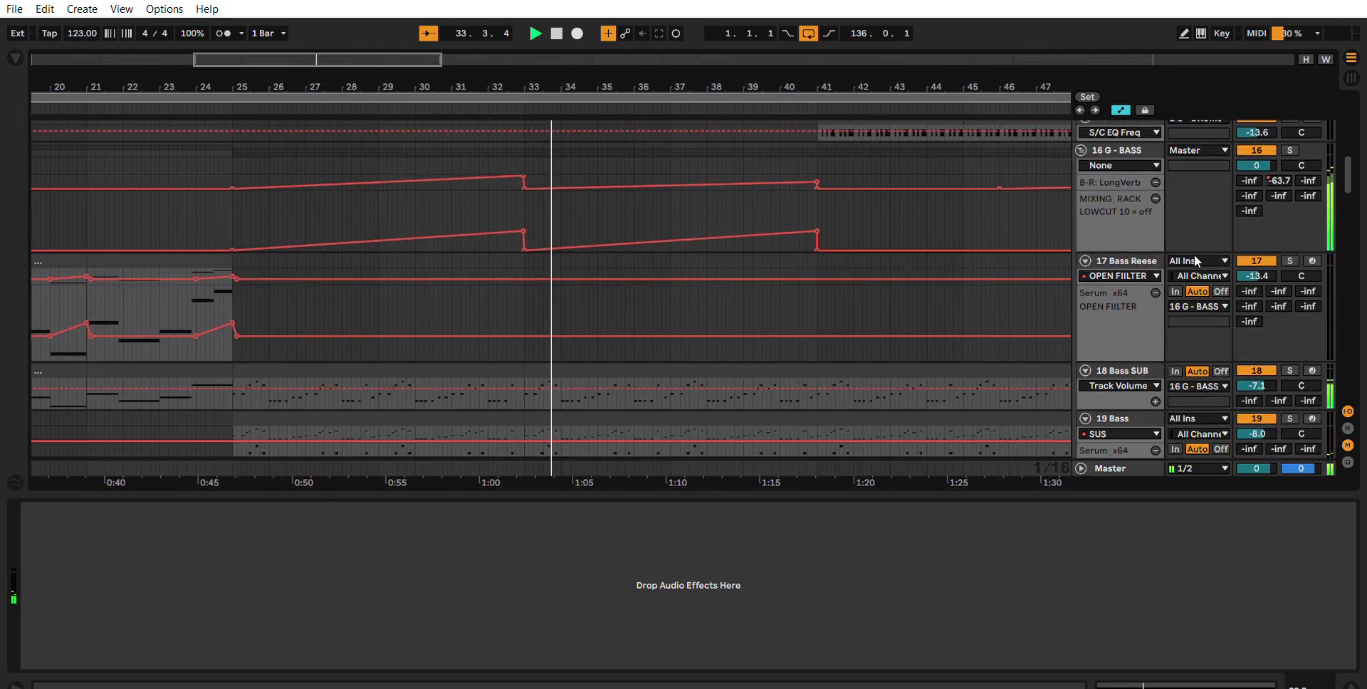
{"action": "scroll", "coordinate": [1196, 258], "scroll_direction": "down", "scroll_amount": 12}
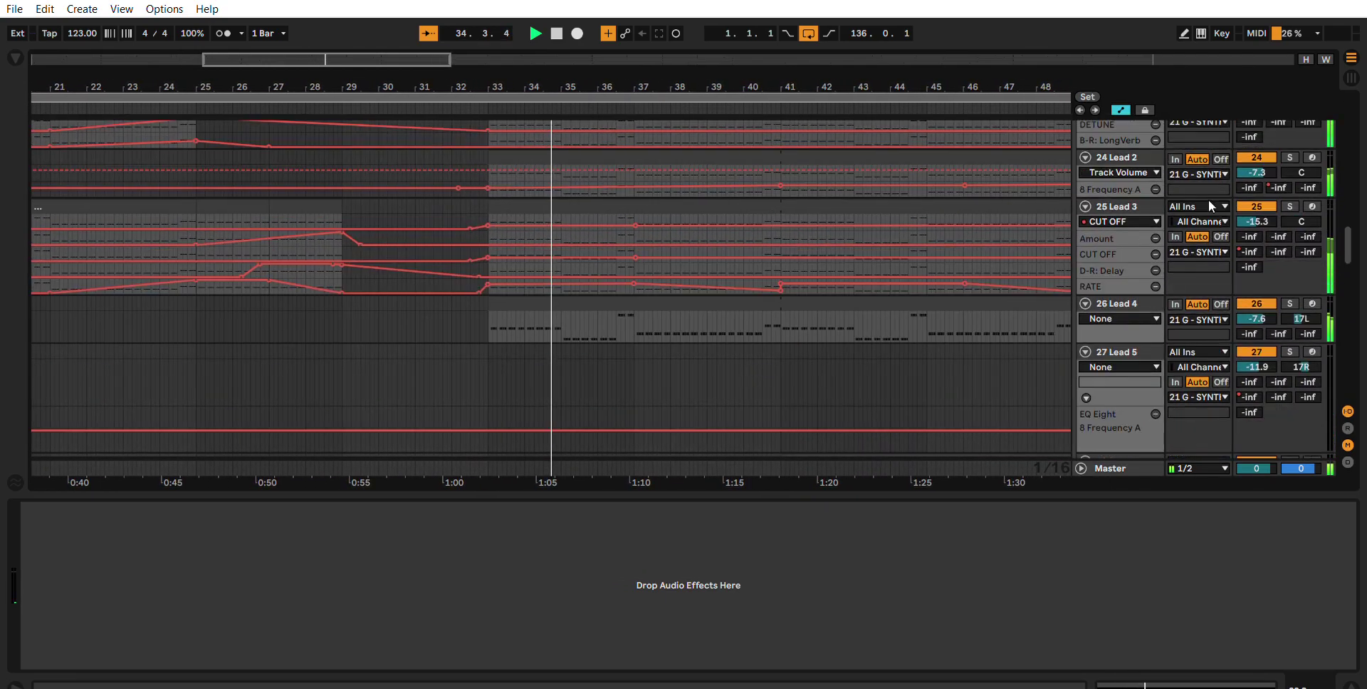
Step: Examine the devices and automation of the 23 Lead, 24 Lead 2 and 25 Lead 3 tracks in turn
{"action": "scroll", "coordinate": [1196, 207], "scroll_direction": "up", "scroll_amount": 3}
{"action": "left_click", "coordinate": [1130, 202]}
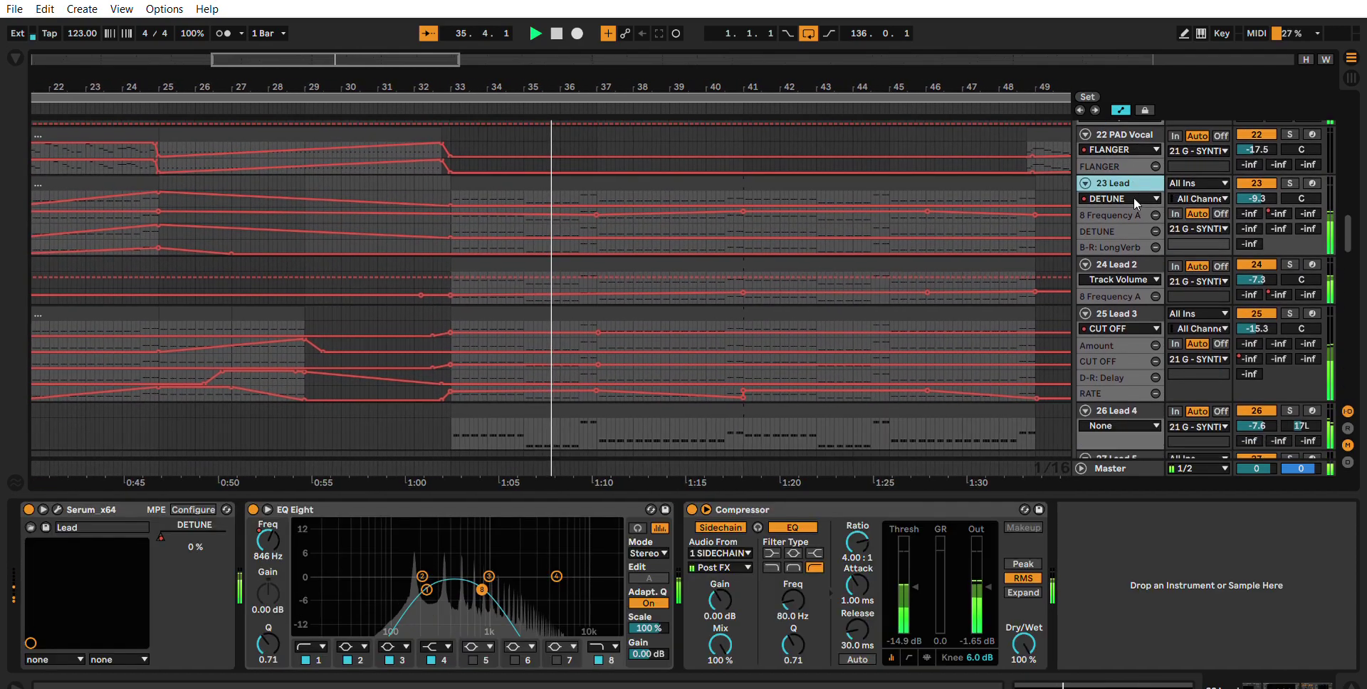
{"action": "scroll", "coordinate": [1143, 196], "scroll_direction": "down", "scroll_amount": 1}
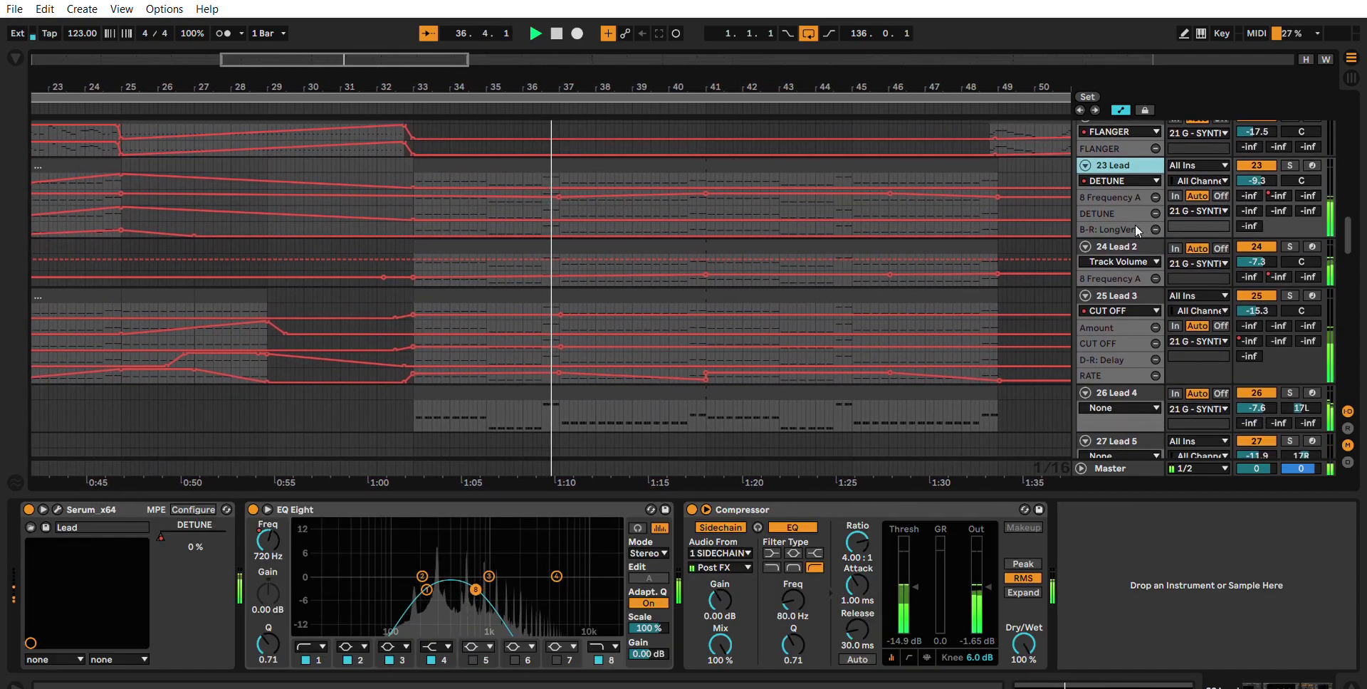
{"action": "key", "text": "Down"}
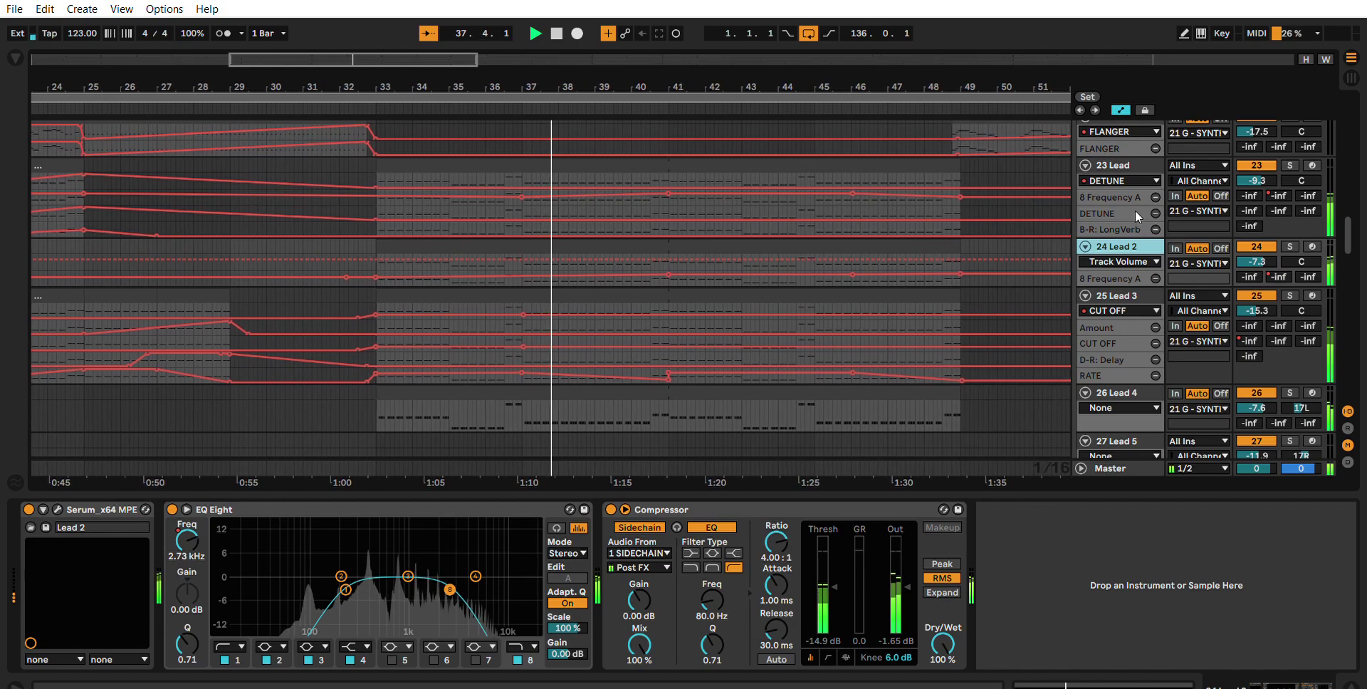
{"action": "scroll", "coordinate": [1135, 202], "scroll_direction": "down", "scroll_amount": 2}
{"action": "key", "text": "Down"}
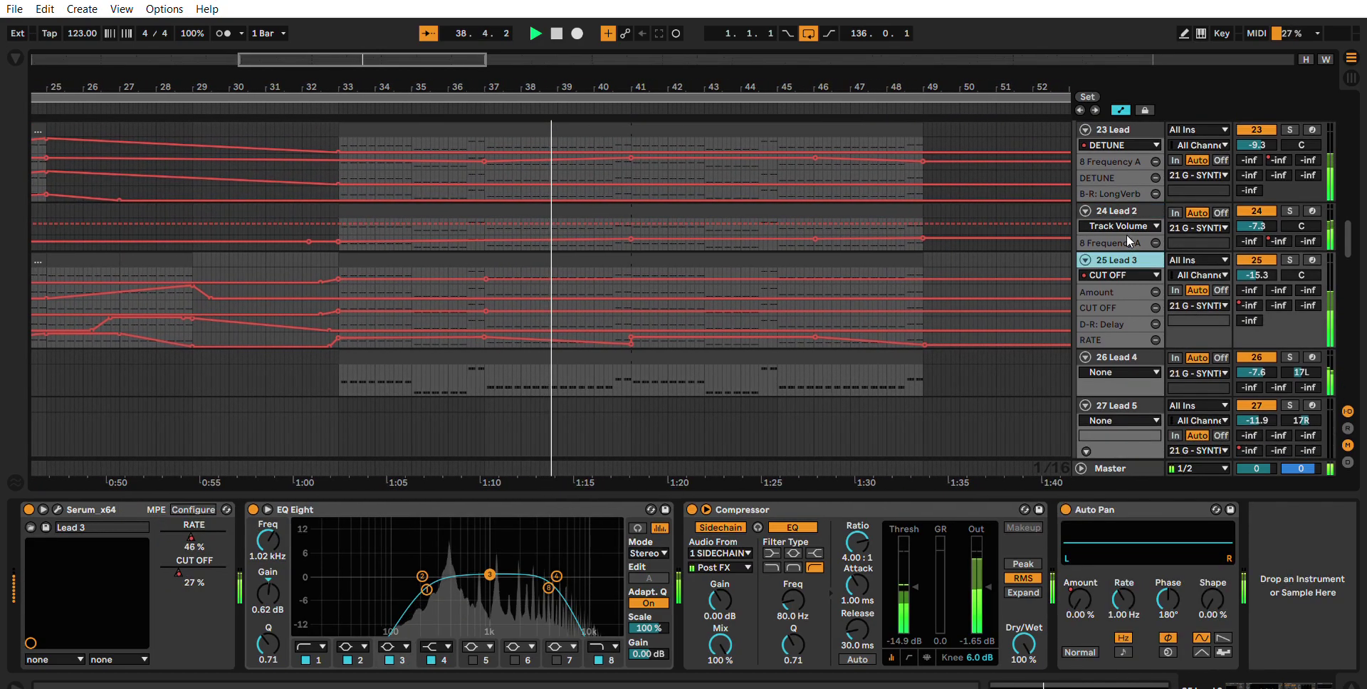
Step: Inspect the device chains of the 26 Lead 4 and 28 Pluck tracks
{"action": "scroll", "coordinate": [1127, 233], "scroll_direction": "down", "scroll_amount": 1}
{"action": "scroll", "coordinate": [1130, 226], "scroll_direction": "down", "scroll_amount": 1}
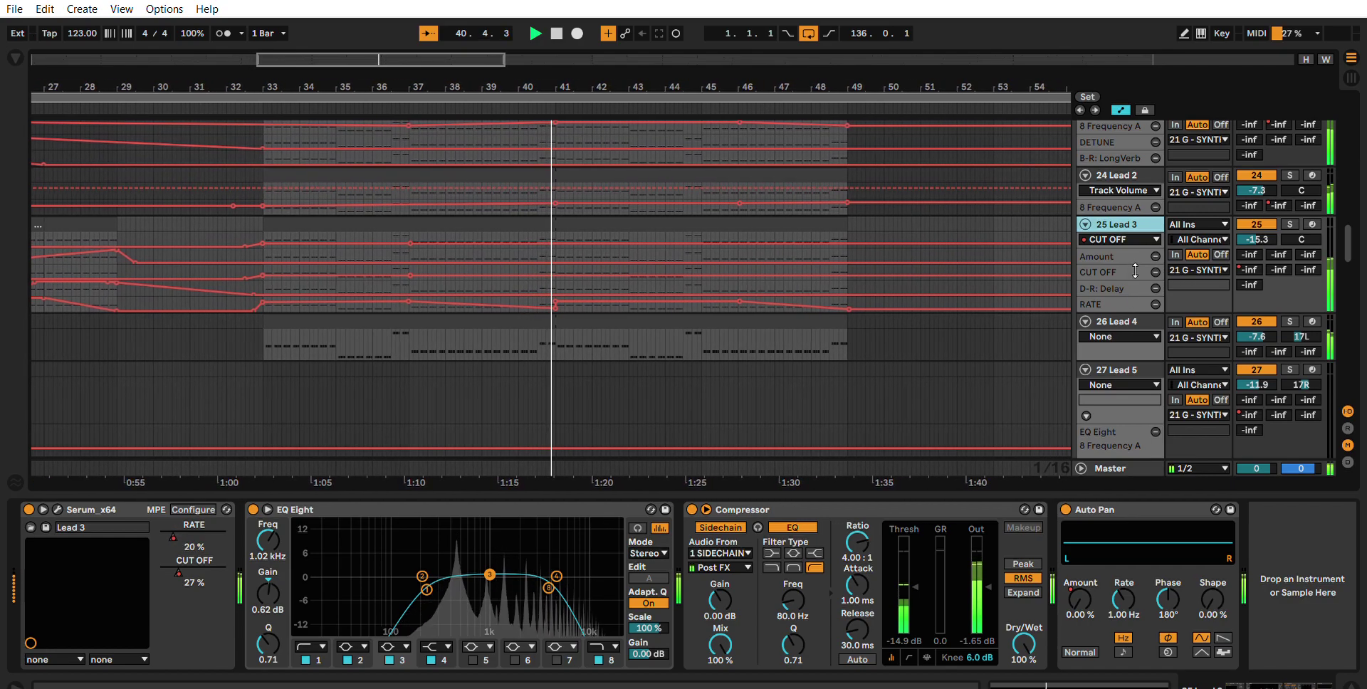
{"action": "scroll", "coordinate": [1135, 270], "scroll_direction": "down", "scroll_amount": 1}
{"action": "scroll", "coordinate": [1131, 270], "scroll_direction": "down", "scroll_amount": 1}
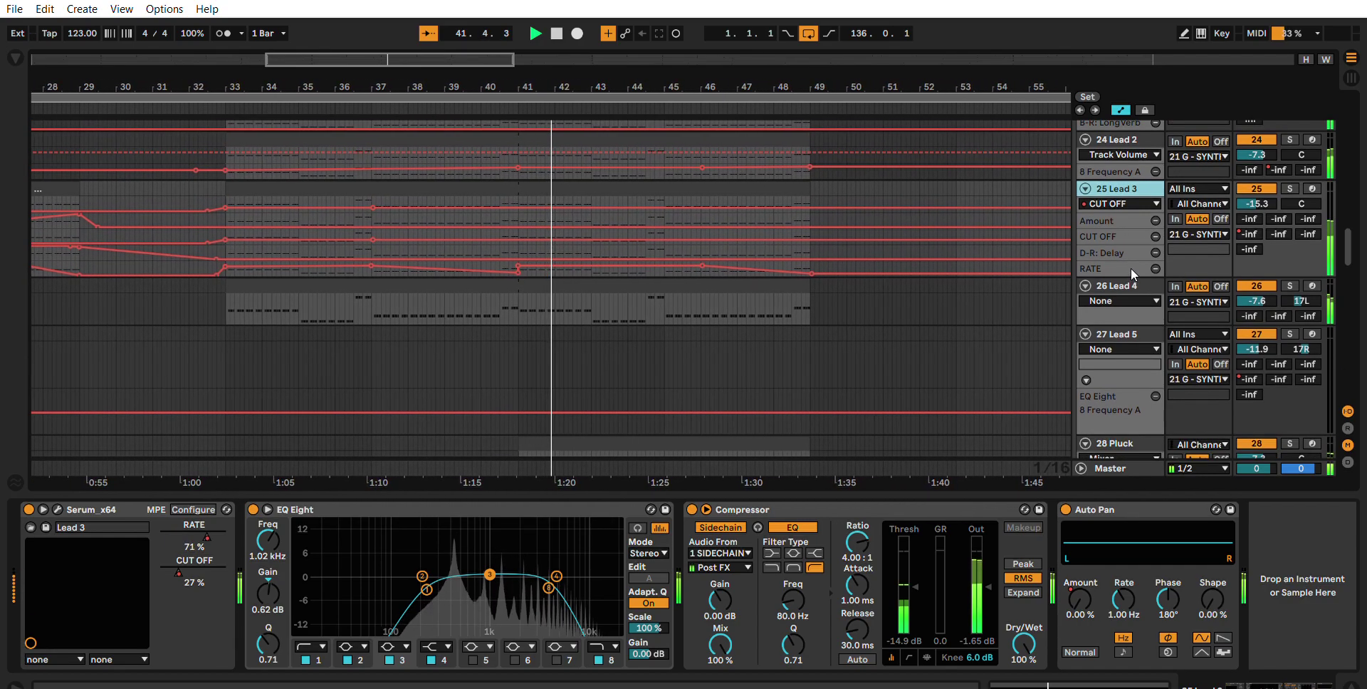
{"action": "key", "text": "Down"}
{"action": "scroll", "coordinate": [1132, 267], "scroll_direction": "down", "scroll_amount": 10}
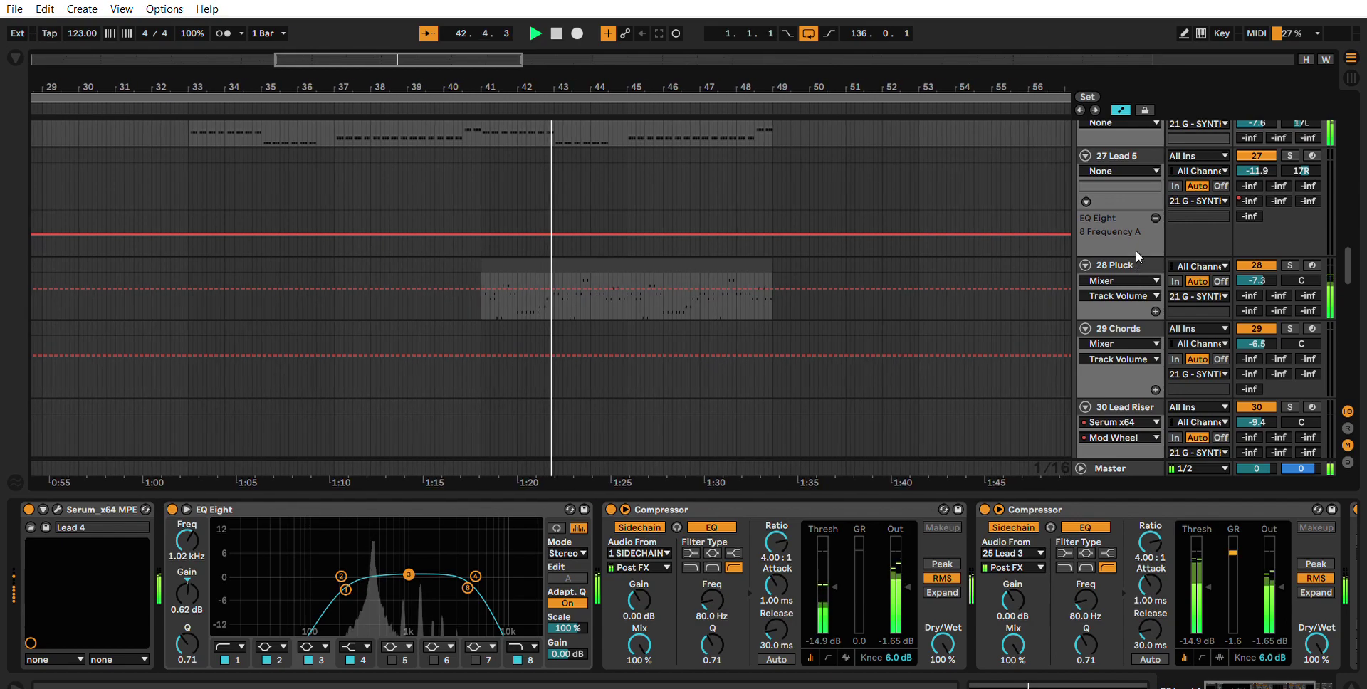
{"action": "left_click", "coordinate": [1135, 261]}
Step: Review the 32 Acapella track's effect chain together with its automation lanes
{"action": "scroll", "coordinate": [1137, 254], "scroll_direction": "down", "scroll_amount": 2}
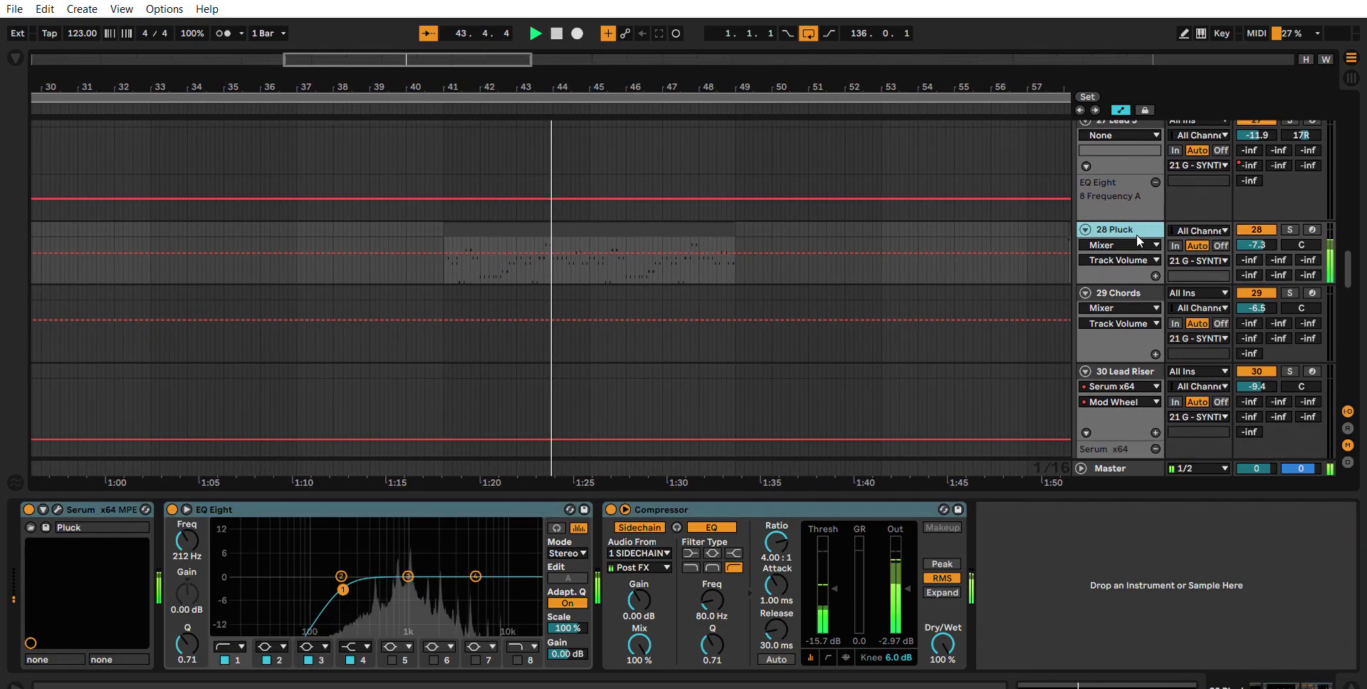
{"action": "scroll", "coordinate": [1136, 214], "scroll_direction": "down", "scroll_amount": 11}
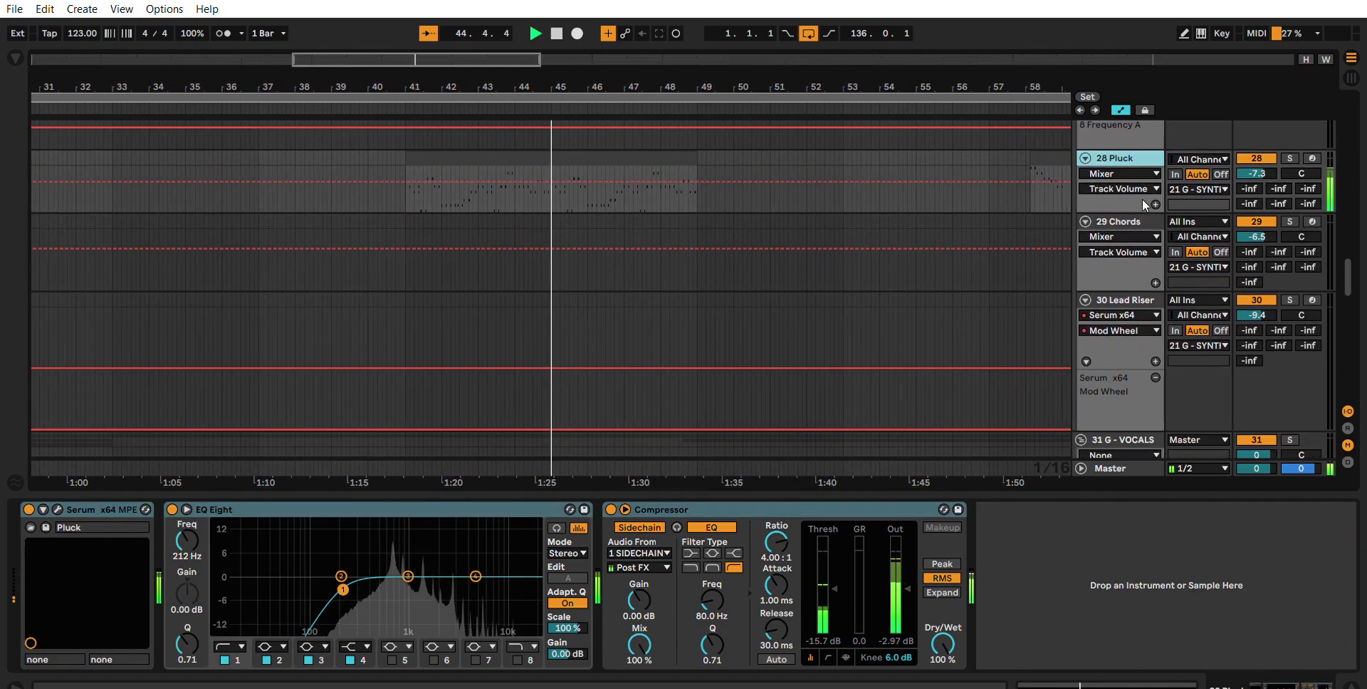
{"action": "scroll", "coordinate": [1140, 185], "scroll_direction": "down", "scroll_amount": 8}
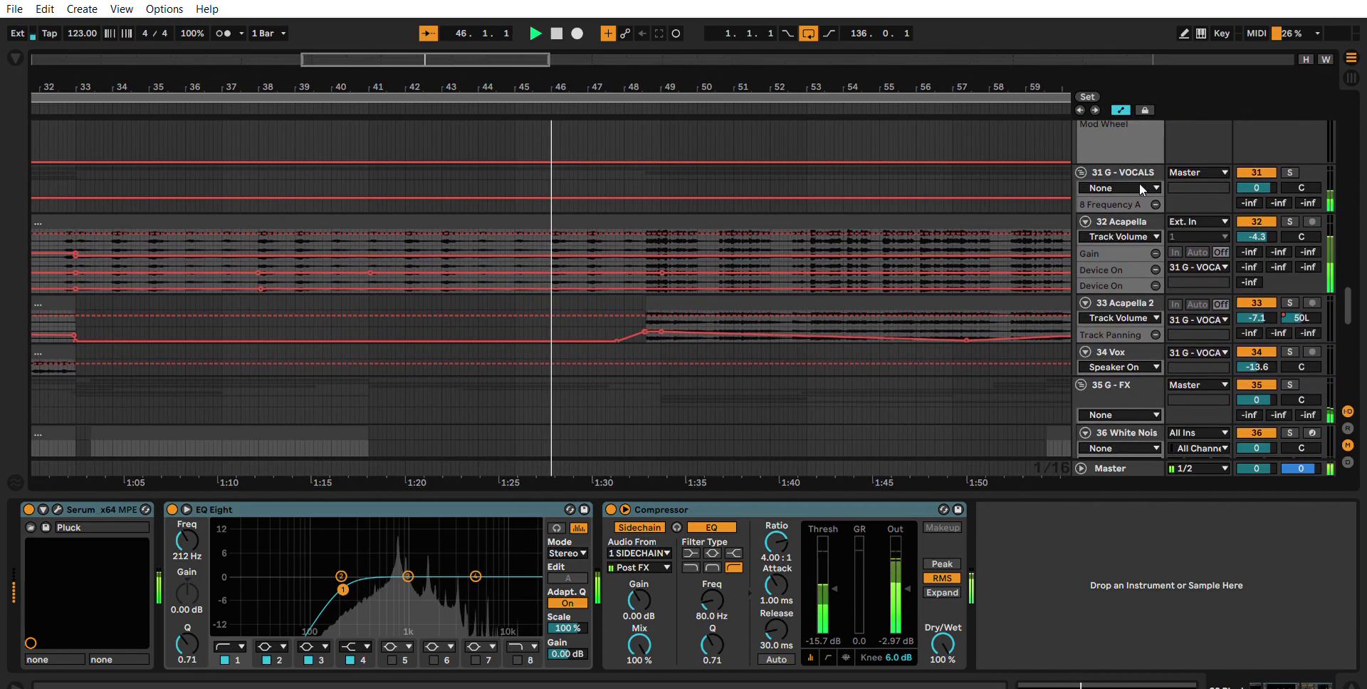
{"action": "left_click", "coordinate": [1131, 219]}
{"action": "scroll", "coordinate": [1134, 207], "scroll_direction": "down", "scroll_amount": 3}
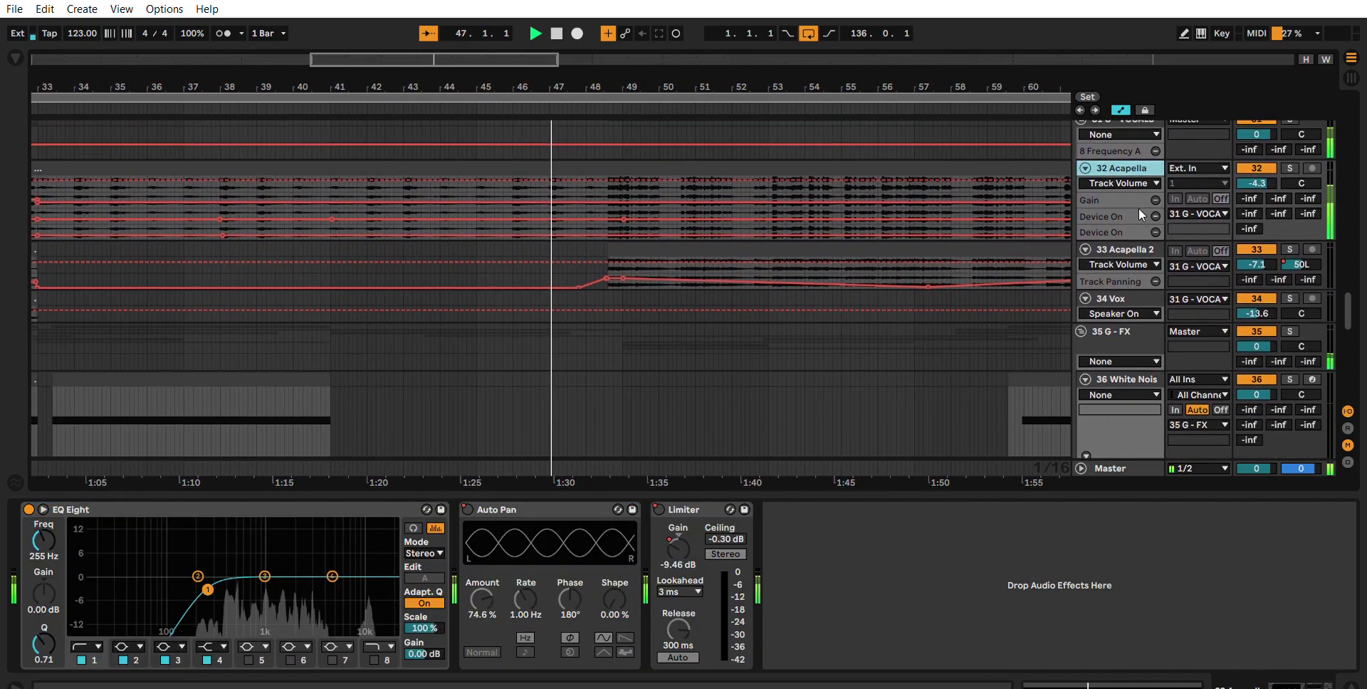
Step: Inspect the device chains of the 33 Acapella 2 and 22 PAD Vocal tracks
{"action": "left_click", "coordinate": [1141, 249]}
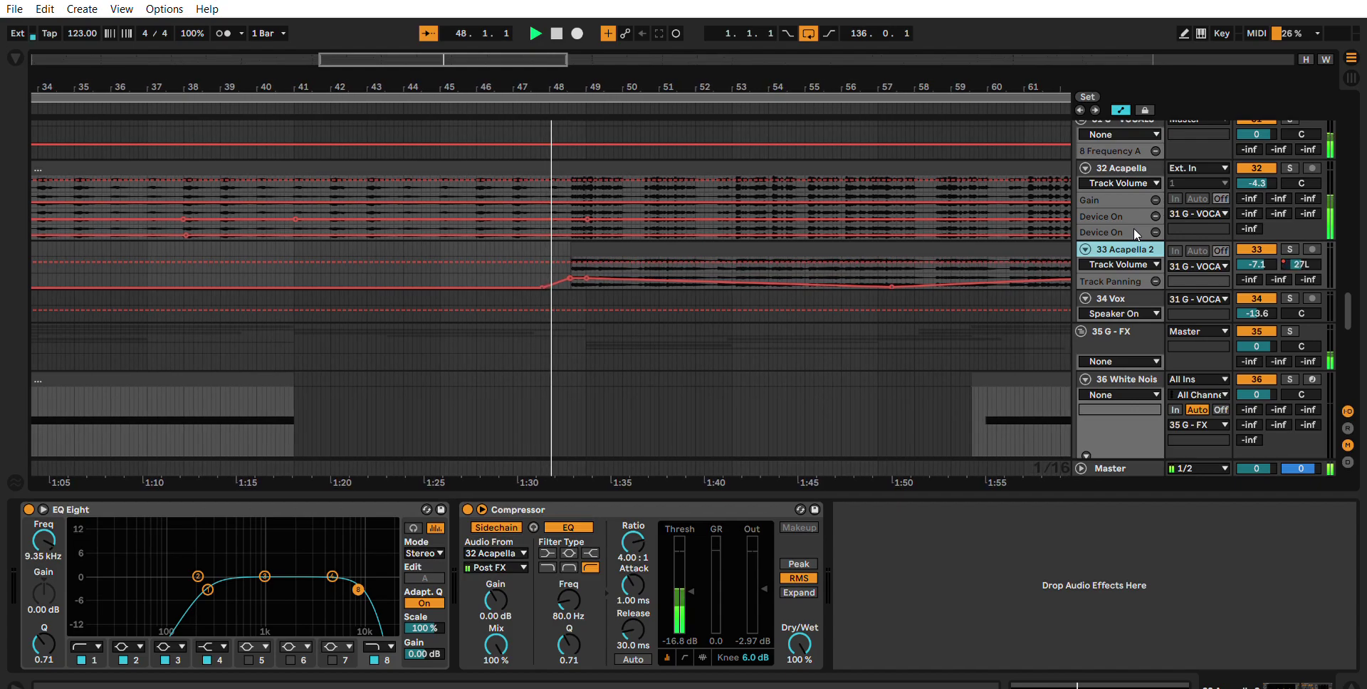
{"action": "scroll", "coordinate": [1134, 237], "scroll_direction": "up", "scroll_amount": 6}
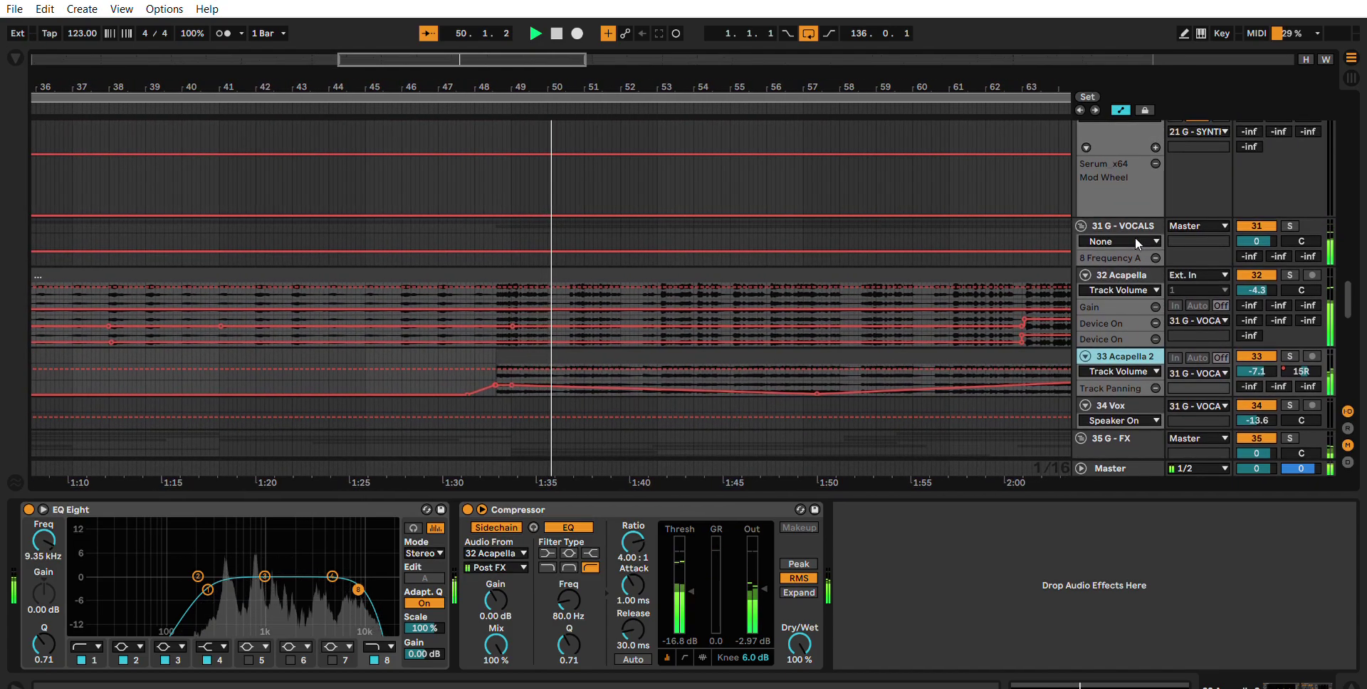
{"action": "scroll", "coordinate": [1135, 237], "scroll_direction": "up", "scroll_amount": 6}
{"action": "scroll", "coordinate": [1135, 237], "scroll_direction": "up", "scroll_amount": 15}
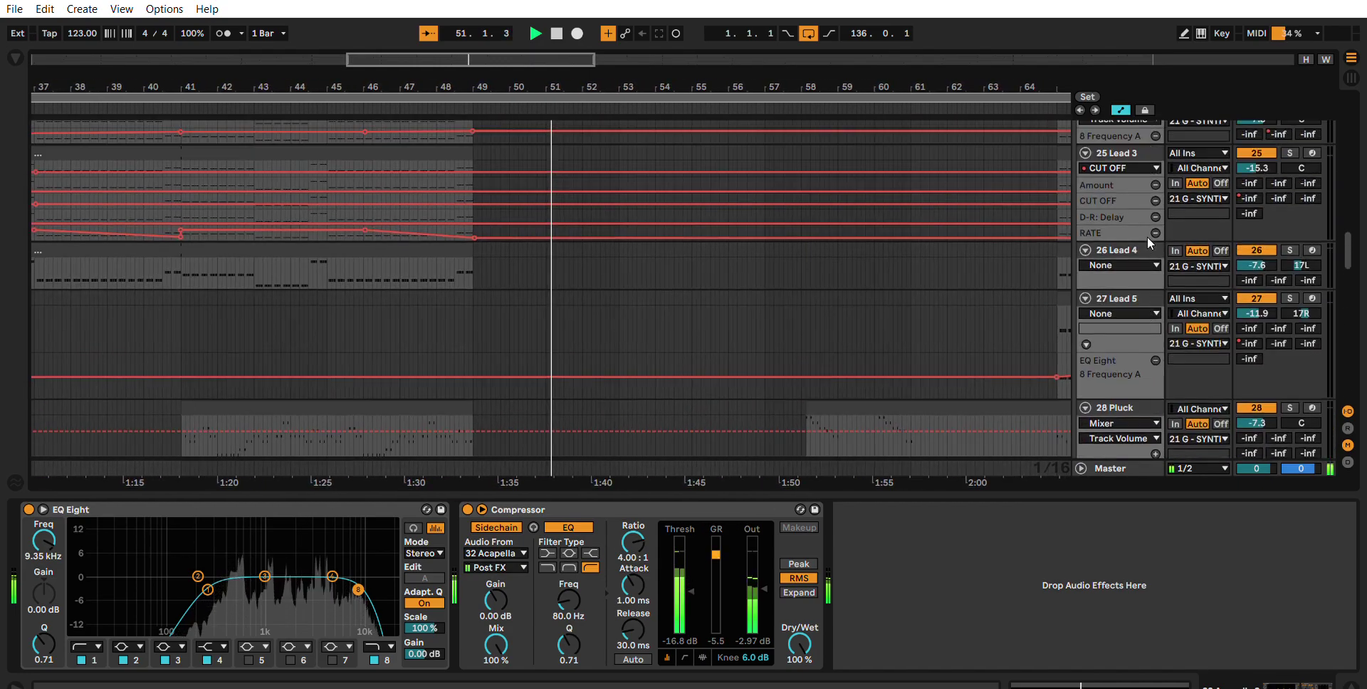
{"action": "scroll", "coordinate": [1149, 238], "scroll_direction": "up", "scroll_amount": 2}
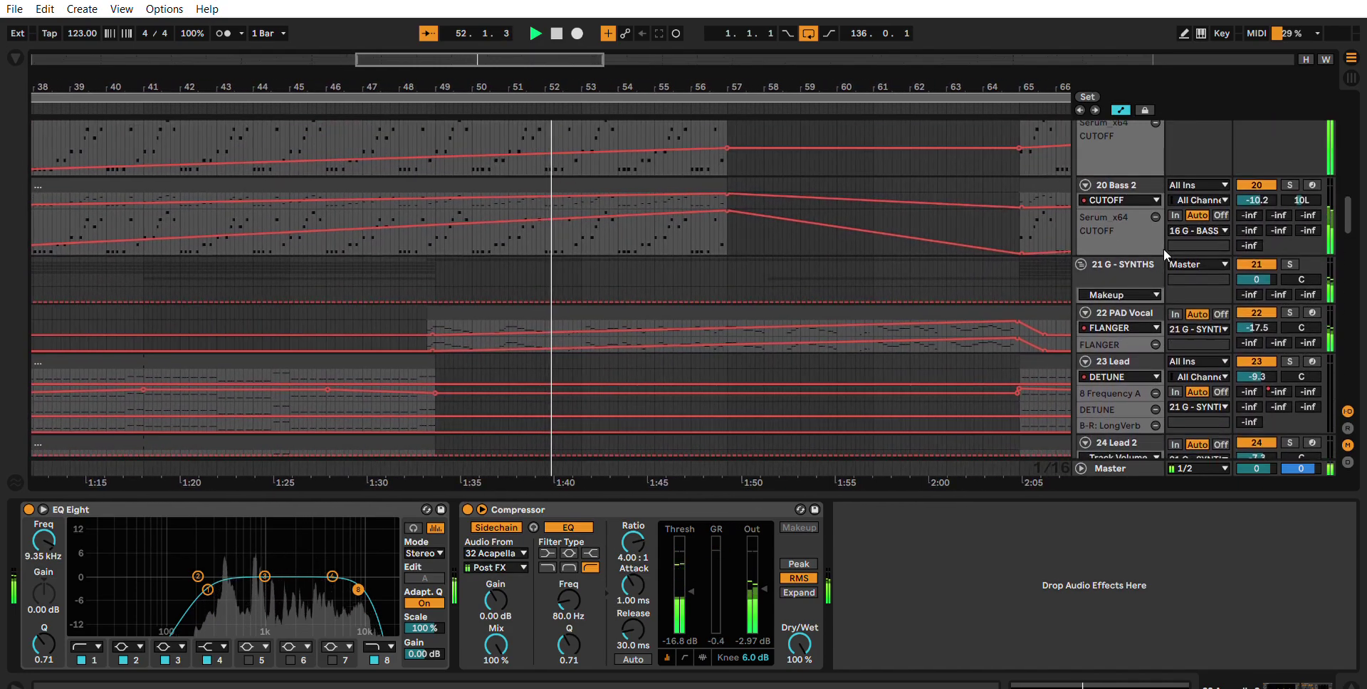
{"action": "left_click", "coordinate": [1134, 312]}
Step: Examine the devices on the 20 Bass 2 track and the sample on the 8 Noise drum track
{"action": "scroll", "coordinate": [1137, 296], "scroll_direction": "up", "scroll_amount": 4}
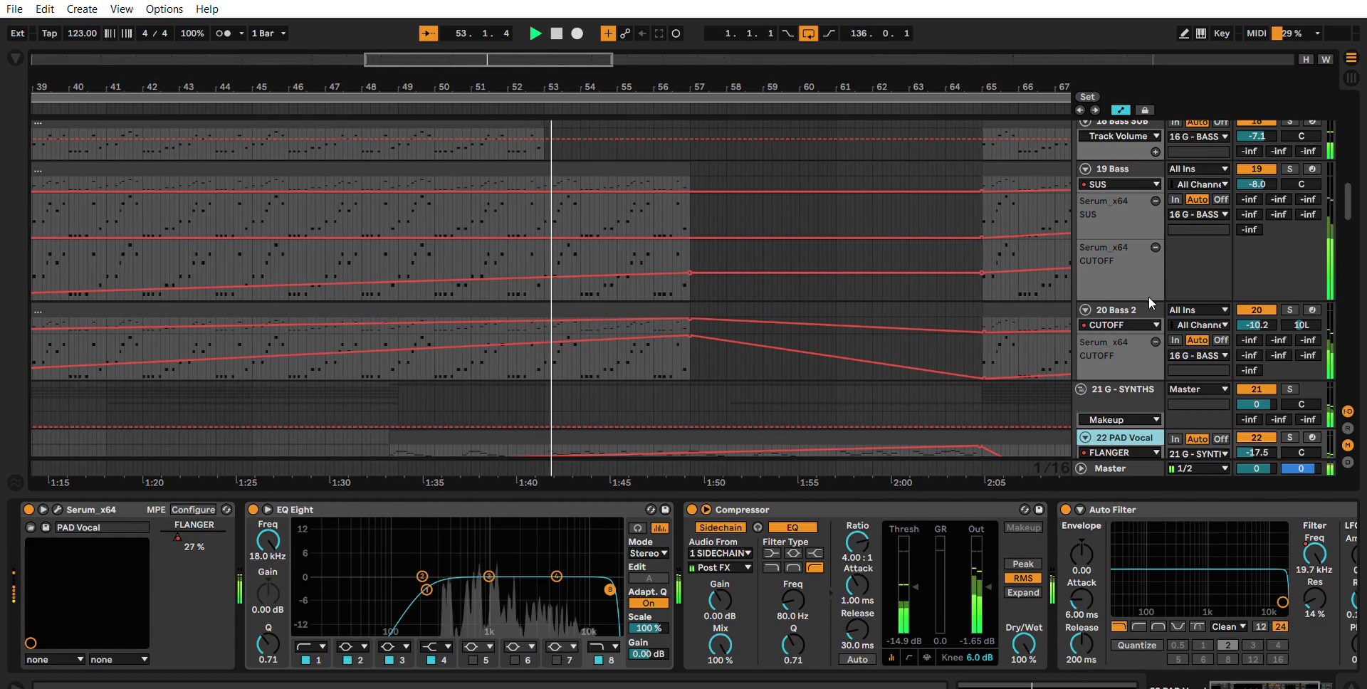
{"action": "left_click", "coordinate": [1136, 309]}
{"action": "scroll", "coordinate": [1137, 288], "scroll_direction": "up", "scroll_amount": 12}
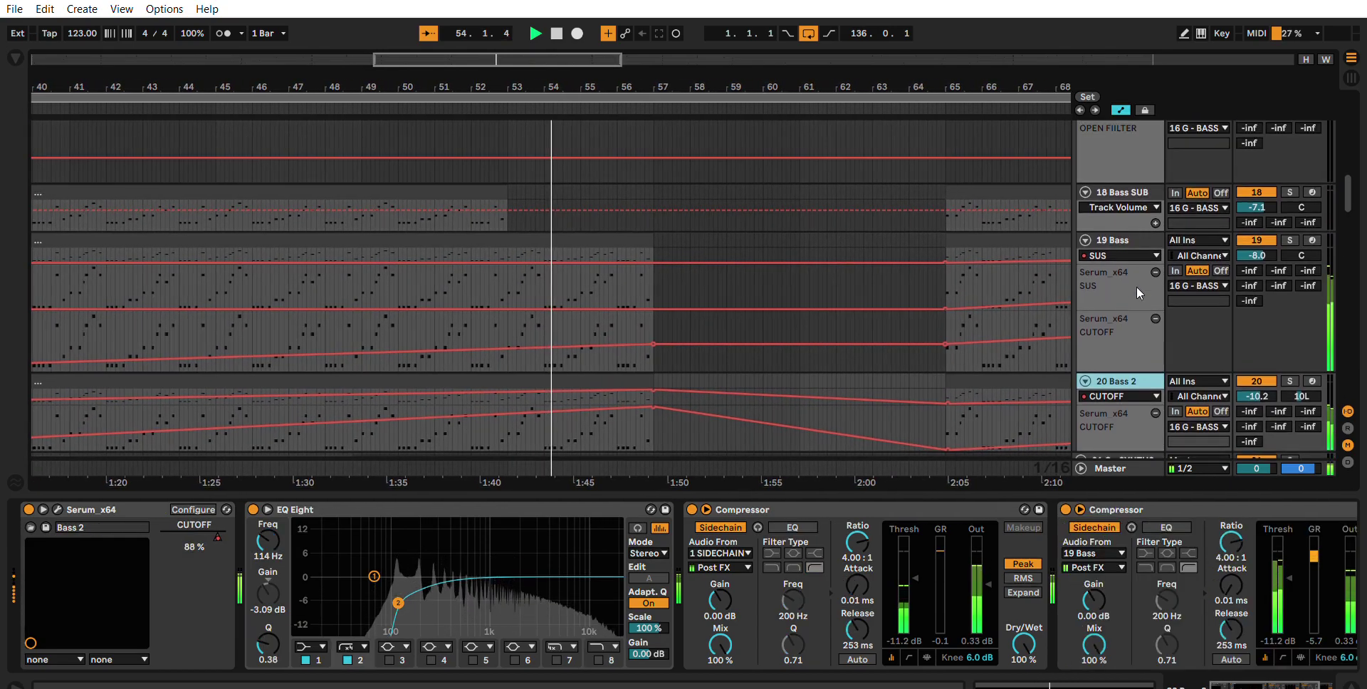
{"action": "scroll", "coordinate": [1151, 287], "scroll_direction": "up", "scroll_amount": 12}
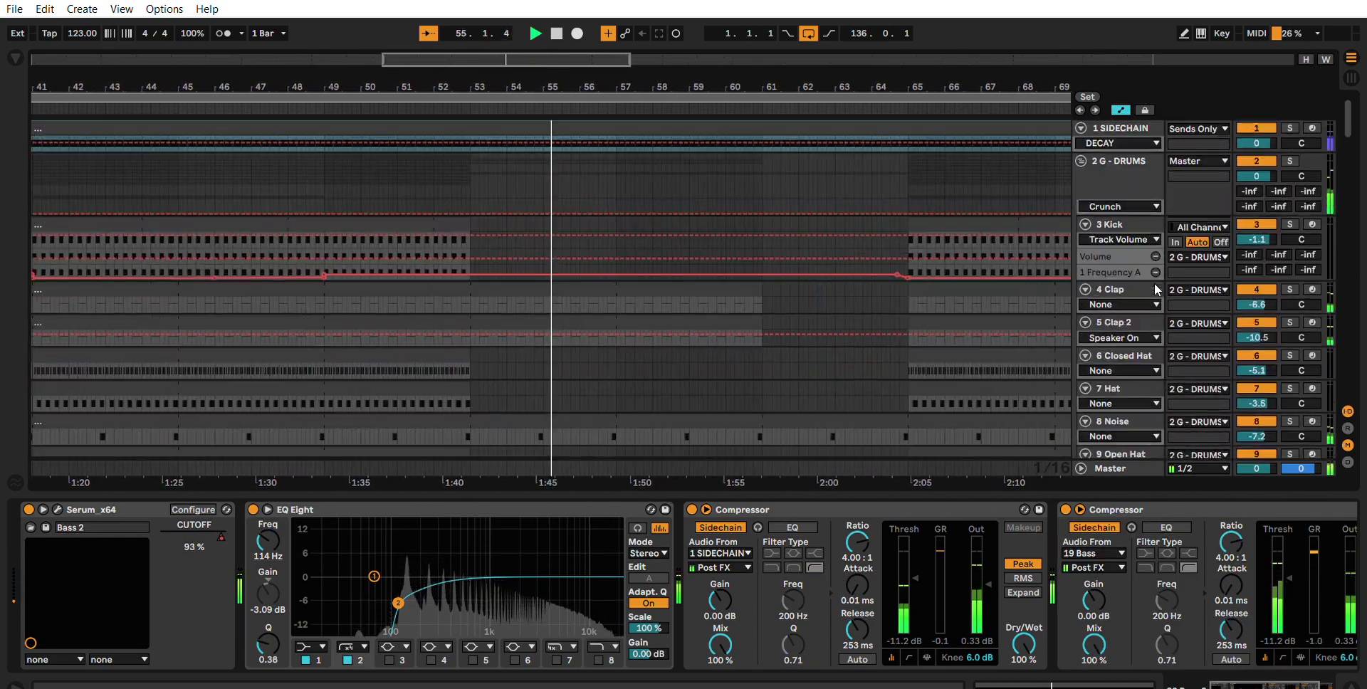
{"action": "scroll", "coordinate": [1157, 288], "scroll_direction": "down", "scroll_amount": 4}
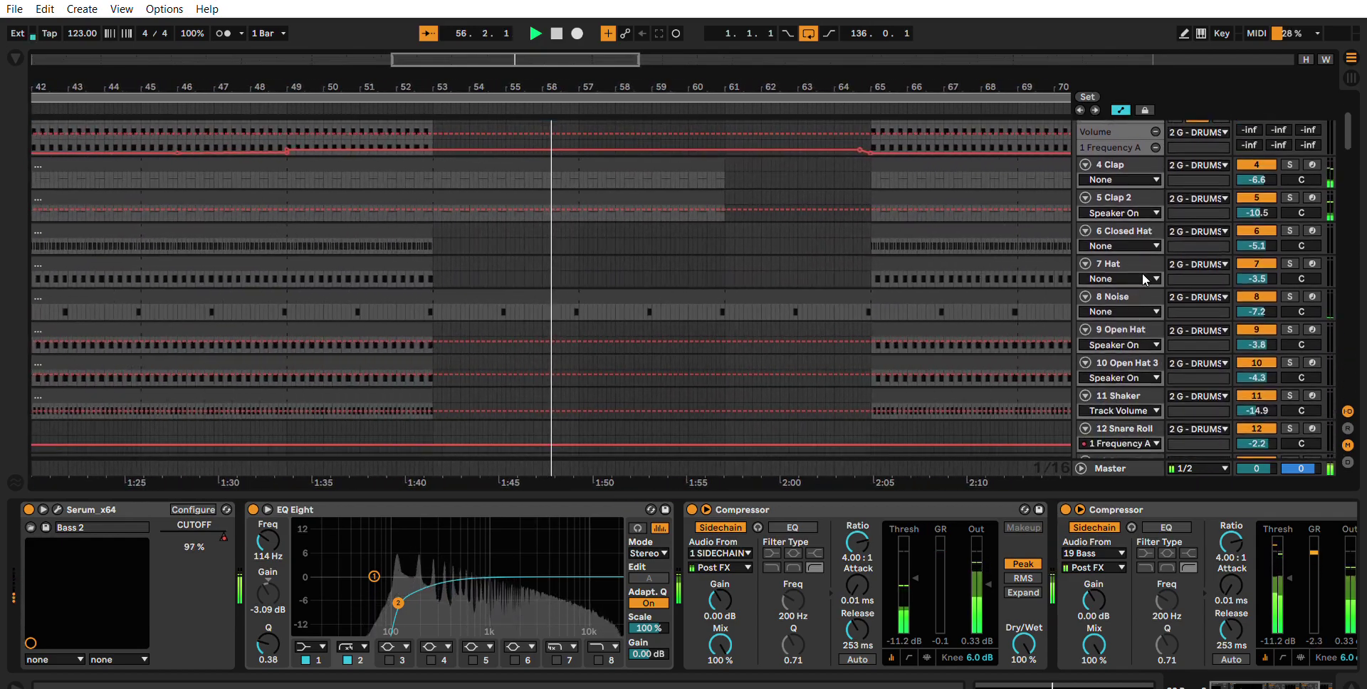
{"action": "left_click", "coordinate": [1135, 305]}
Step: Review the bass and synth automation lanes and inspect the 28 Pluck track's device chain
{"action": "scroll", "coordinate": [1139, 278], "scroll_direction": "down", "scroll_amount": 3}
{"action": "scroll", "coordinate": [1143, 251], "scroll_direction": "down", "scroll_amount": 10}
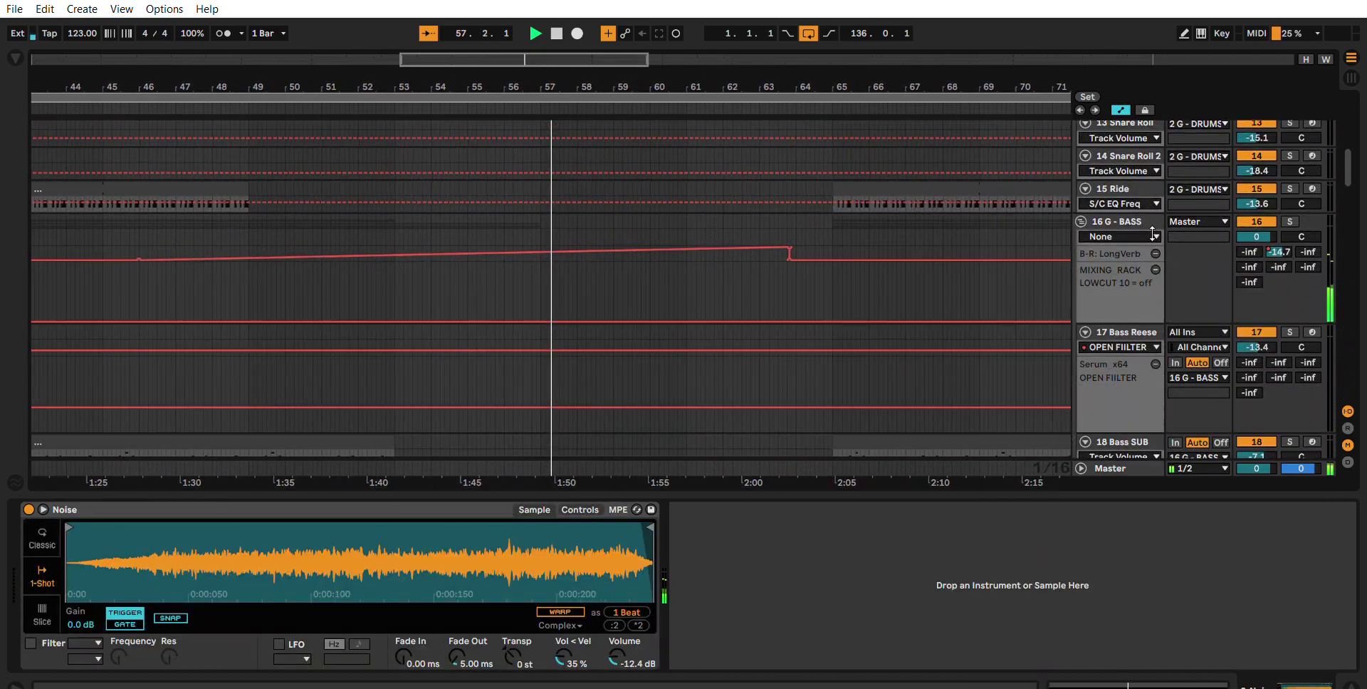
{"action": "scroll", "coordinate": [1151, 232], "scroll_direction": "down", "scroll_amount": 6}
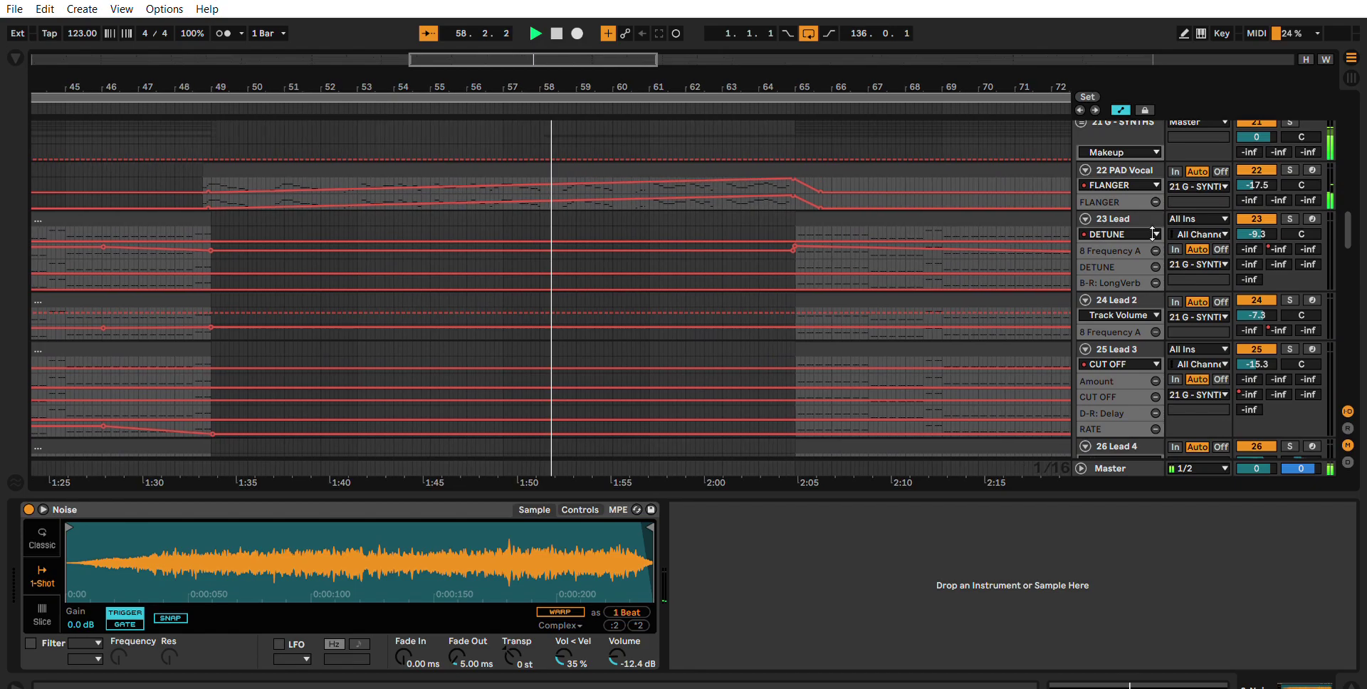
{"action": "scroll", "coordinate": [1150, 230], "scroll_direction": "down", "scroll_amount": 2}
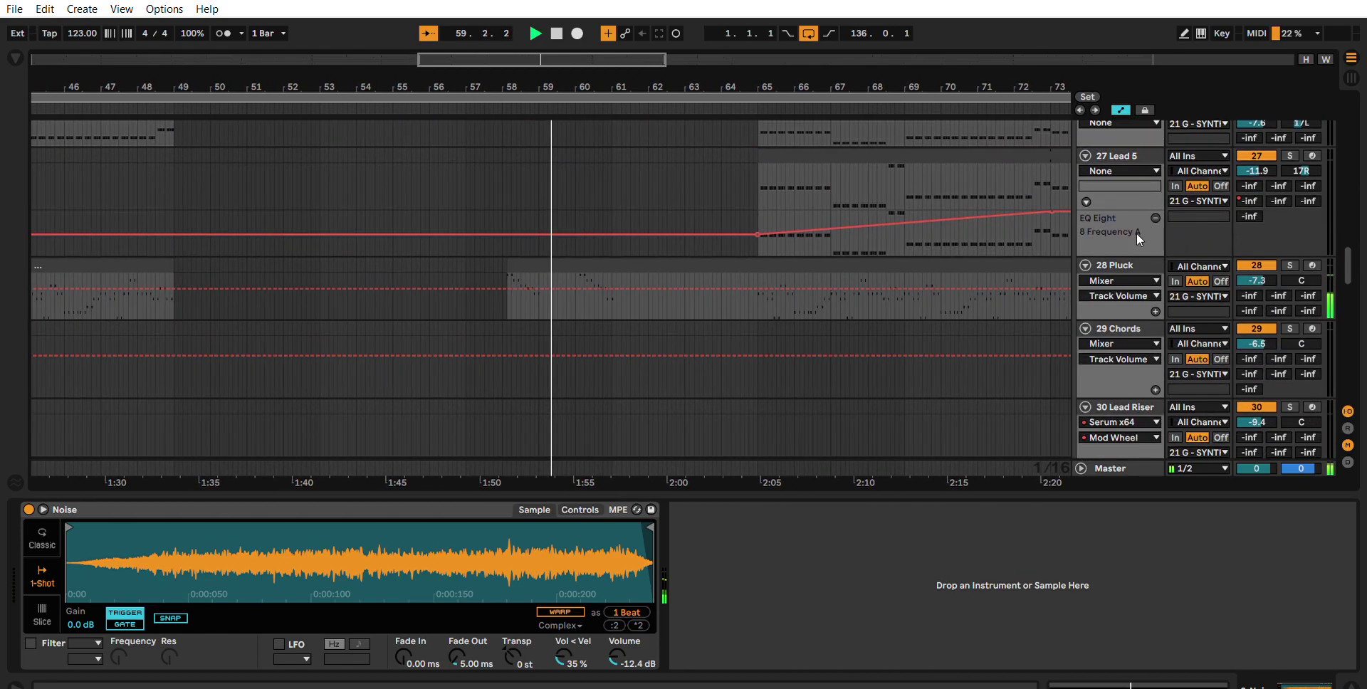
{"action": "left_click", "coordinate": [1135, 264]}
Step: Review the clips and automation of the vocal and FX tracks and inspect the 32 Acapella effect chain
{"action": "scroll", "coordinate": [1139, 232], "scroll_direction": "down", "scroll_amount": 1}
{"action": "scroll", "coordinate": [1140, 228], "scroll_direction": "down", "scroll_amount": 5}
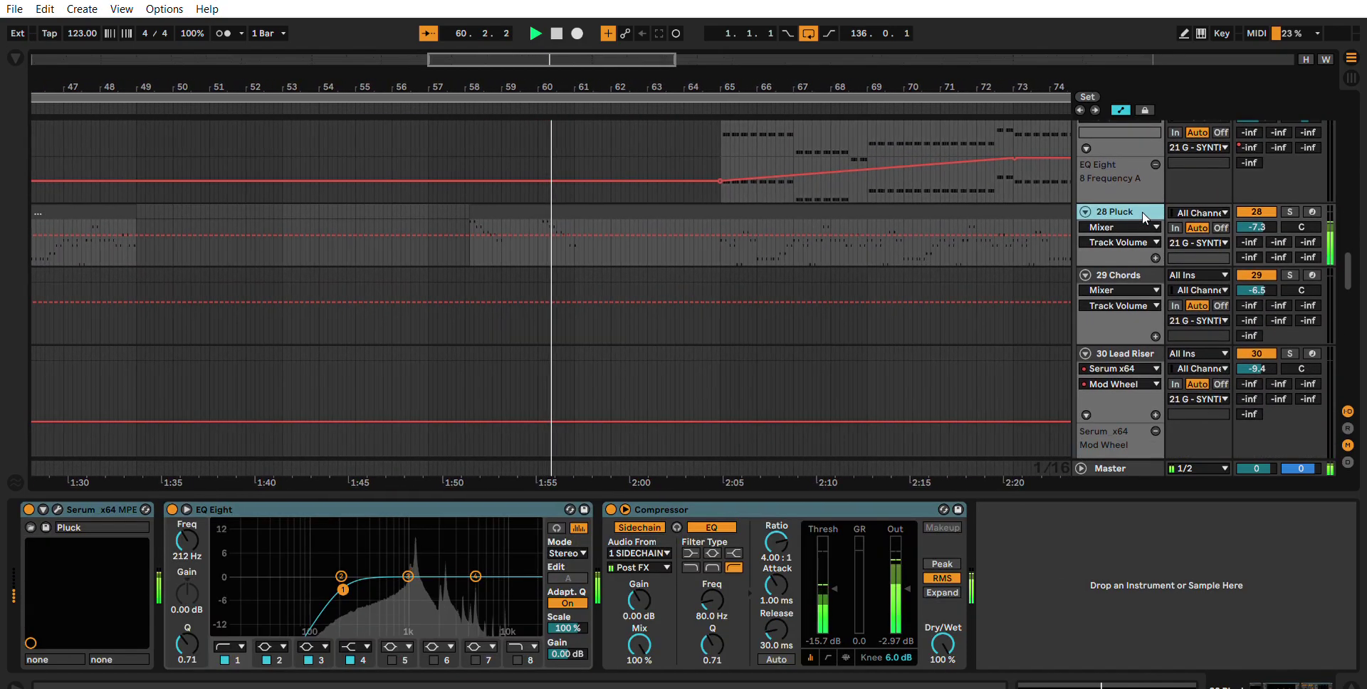
{"action": "scroll", "coordinate": [1143, 212], "scroll_direction": "down", "scroll_amount": 10}
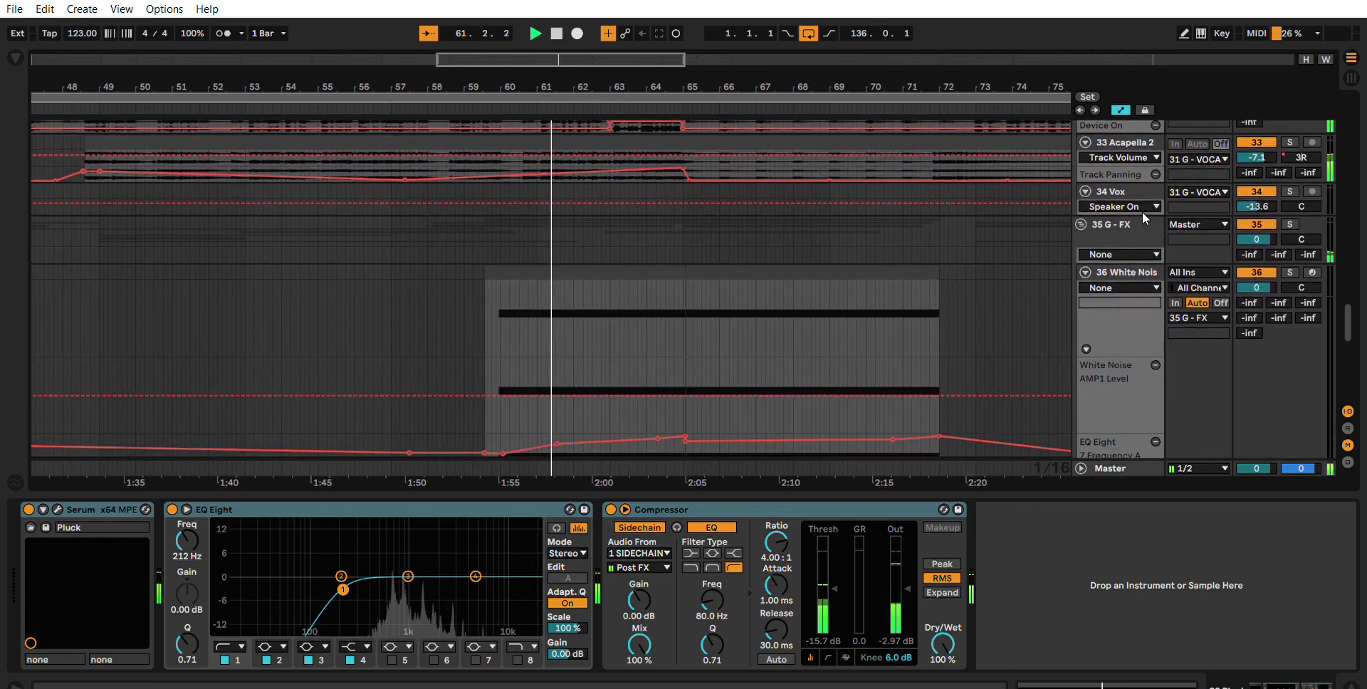
{"action": "scroll", "coordinate": [1143, 214], "scroll_direction": "down", "scroll_amount": 5}
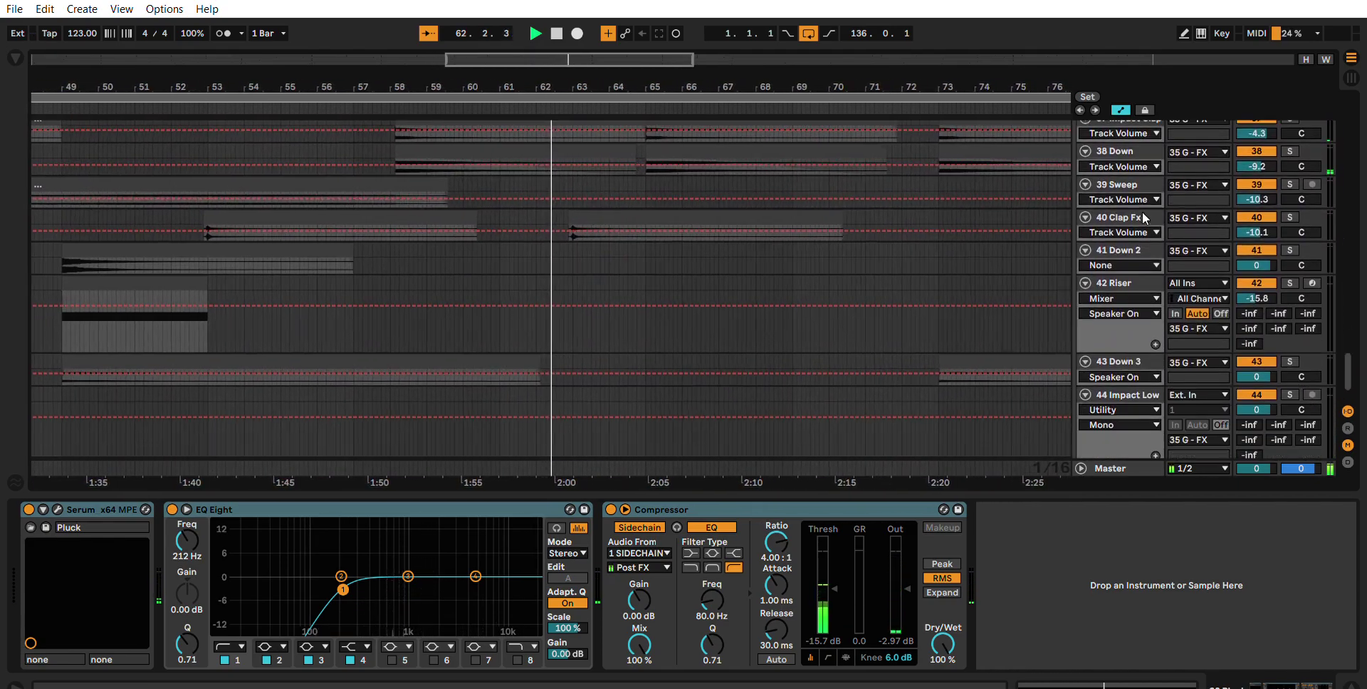
{"action": "scroll", "coordinate": [1143, 221], "scroll_direction": "up", "scroll_amount": 7}
{"action": "scroll", "coordinate": [1146, 232], "scroll_direction": "up", "scroll_amount": 8}
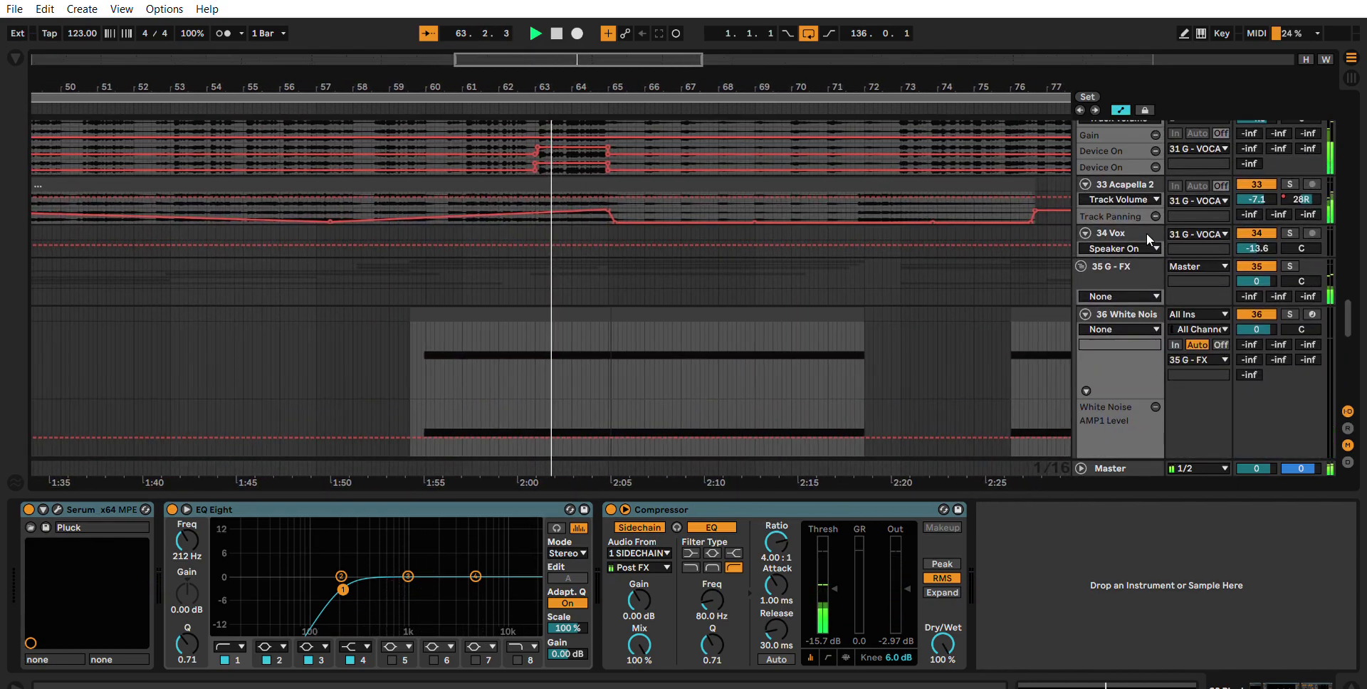
{"action": "scroll", "coordinate": [1149, 242], "scroll_direction": "up", "scroll_amount": 1}
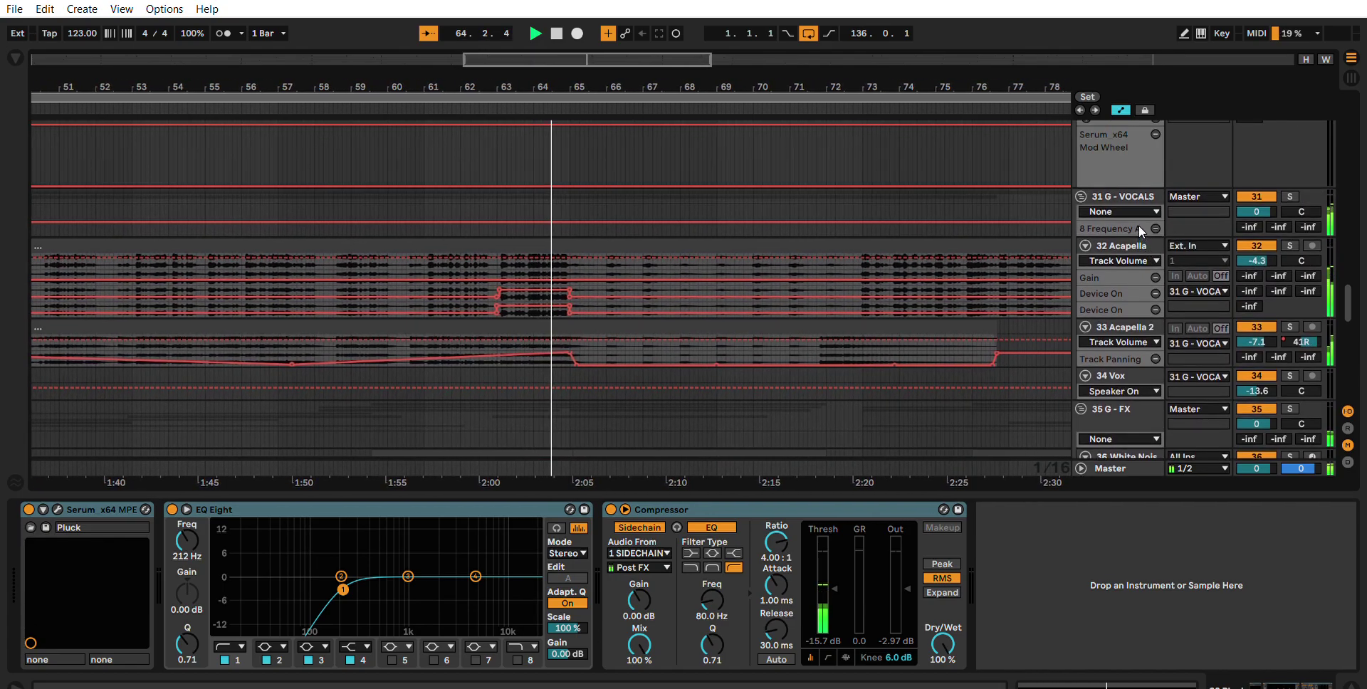
{"action": "left_click", "coordinate": [1138, 224]}
Step: Fold the synth tracks and all track groups, and inspect the device chains of 1 SIDECHAIN and 2 G - DRUMS
{"action": "scroll", "coordinate": [1125, 247], "scroll_direction": "up", "scroll_amount": 8}
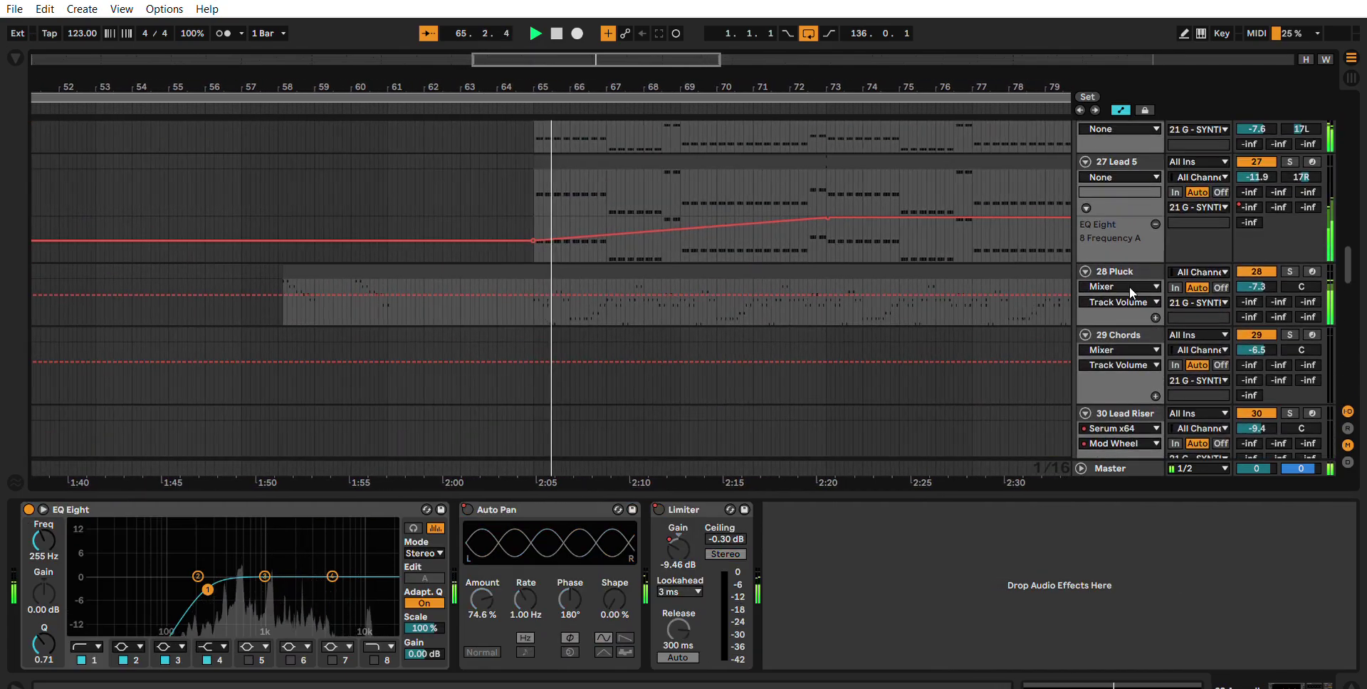
{"action": "scroll", "coordinate": [1129, 287], "scroll_direction": "up", "scroll_amount": 3}
{"action": "left_click", "coordinate": [1085, 268], "text": "alt"}
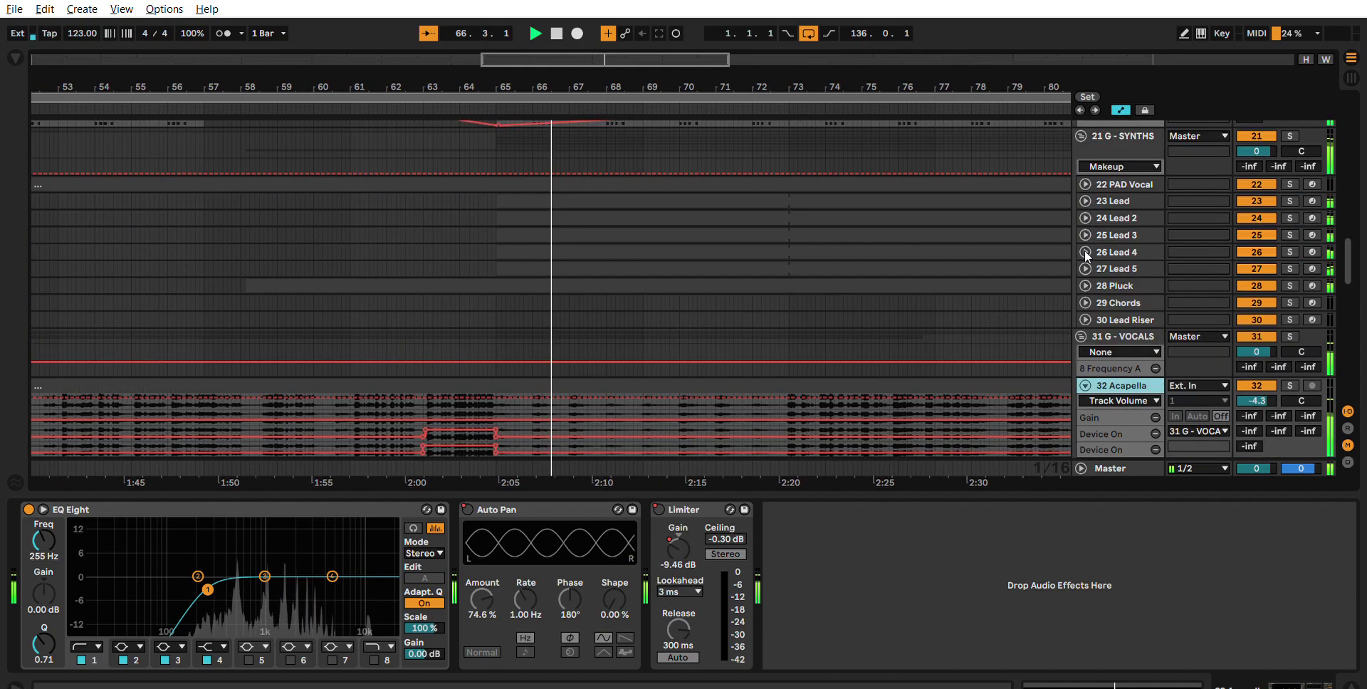
{"action": "scroll", "coordinate": [1090, 227], "scroll_direction": "up", "scroll_amount": 3}
{"action": "left_click", "coordinate": [1082, 221], "text": "alt"}
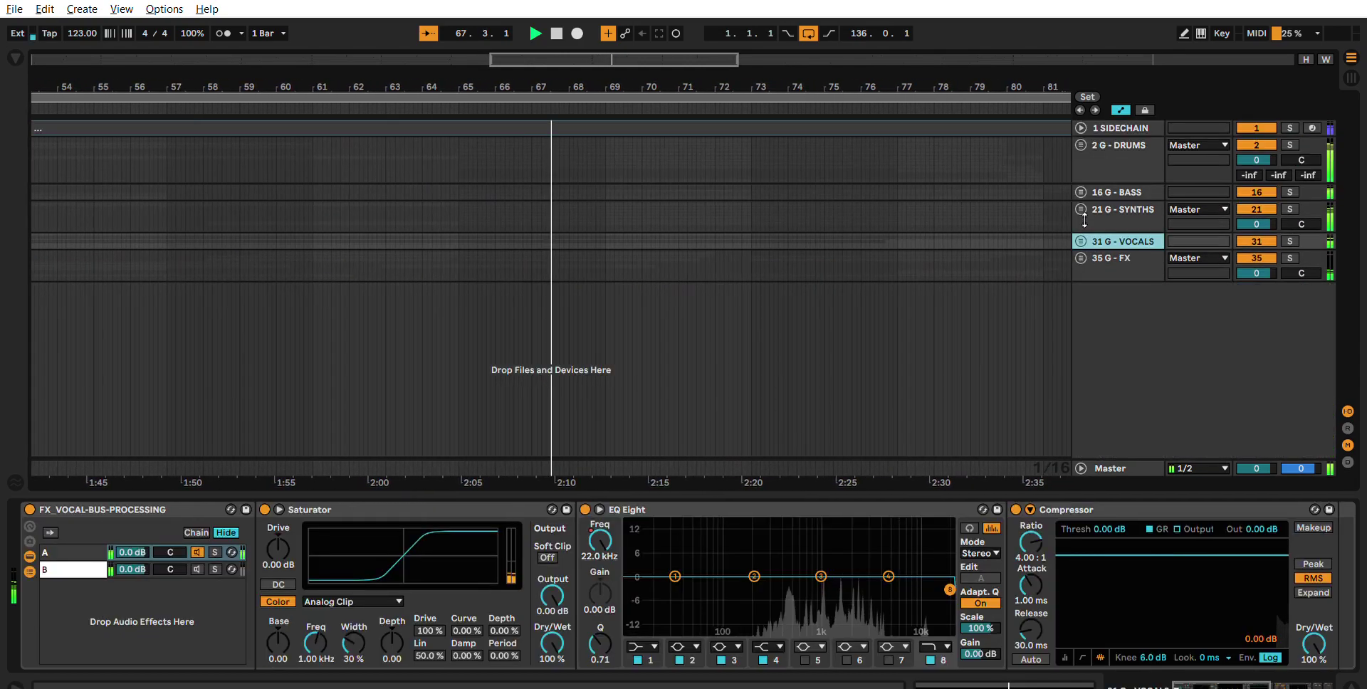
{"action": "left_click", "coordinate": [1115, 128]}
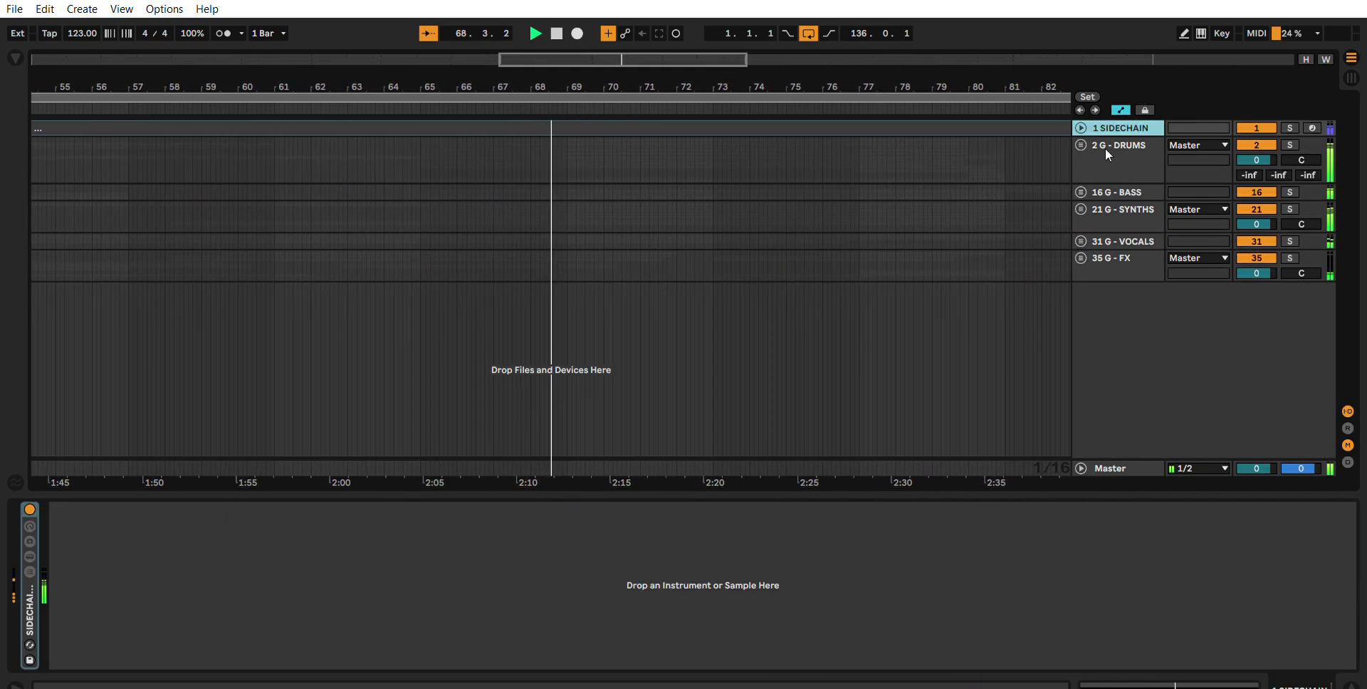
{"action": "left_click", "coordinate": [1105, 148]}
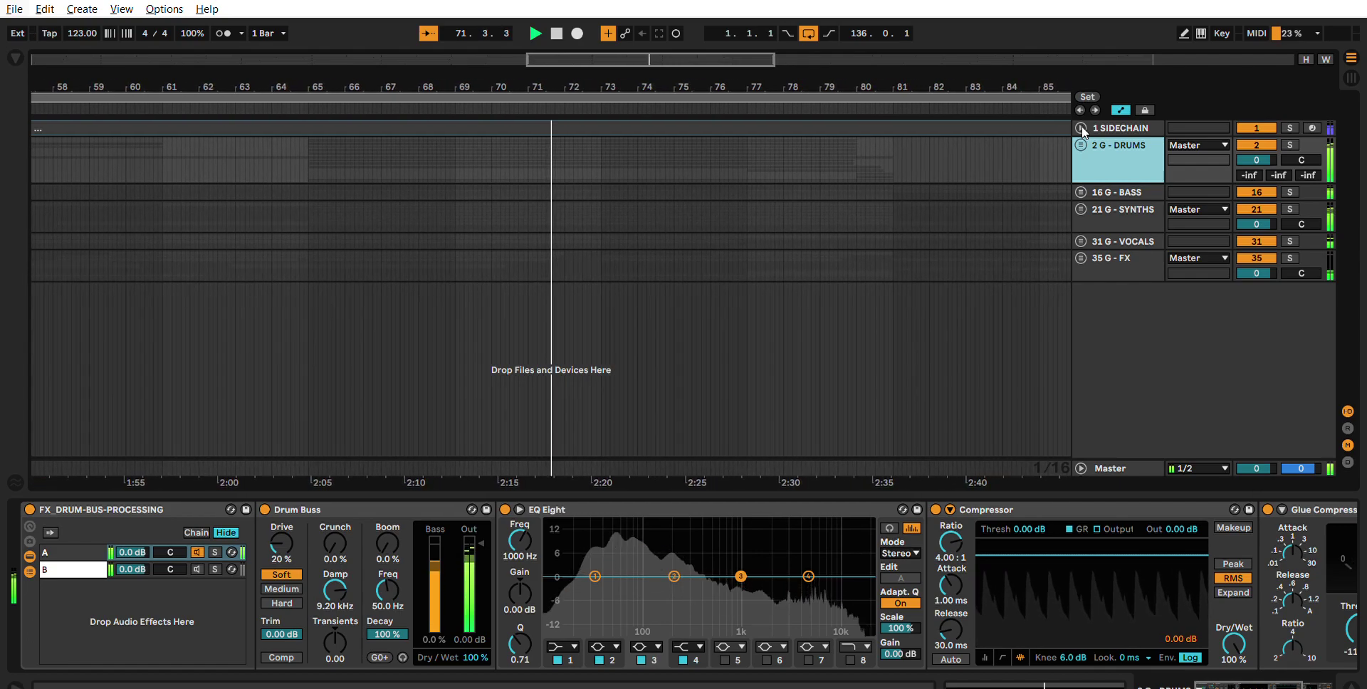
Step: Unfold all track groups and the synth tracks, and inspect the 23 Lead track's device chain
{"action": "left_click", "coordinate": [1081, 192], "text": "alt"}
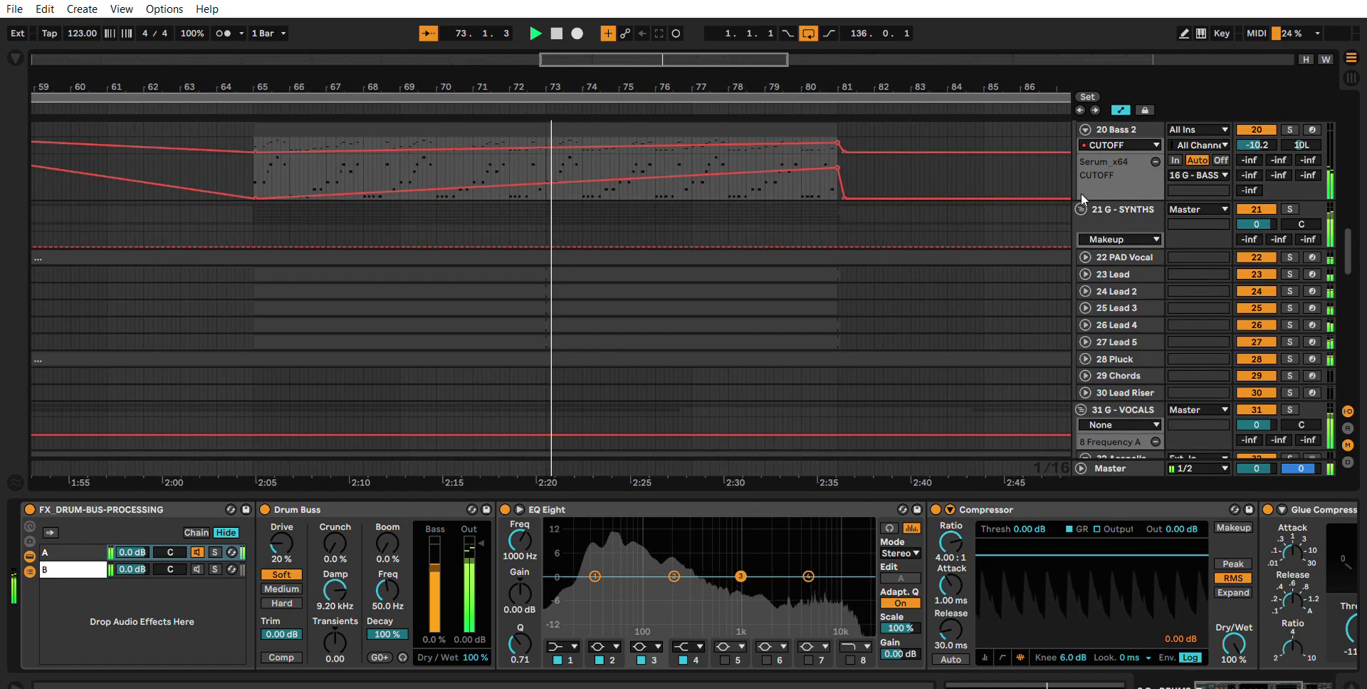
{"action": "left_click", "coordinate": [1085, 257], "text": "alt"}
{"action": "scroll", "coordinate": [1108, 210], "scroll_direction": "down", "scroll_amount": 1}
{"action": "scroll", "coordinate": [1111, 208], "scroll_direction": "down", "scroll_amount": 3}
{"action": "left_click", "coordinate": [1141, 195]}
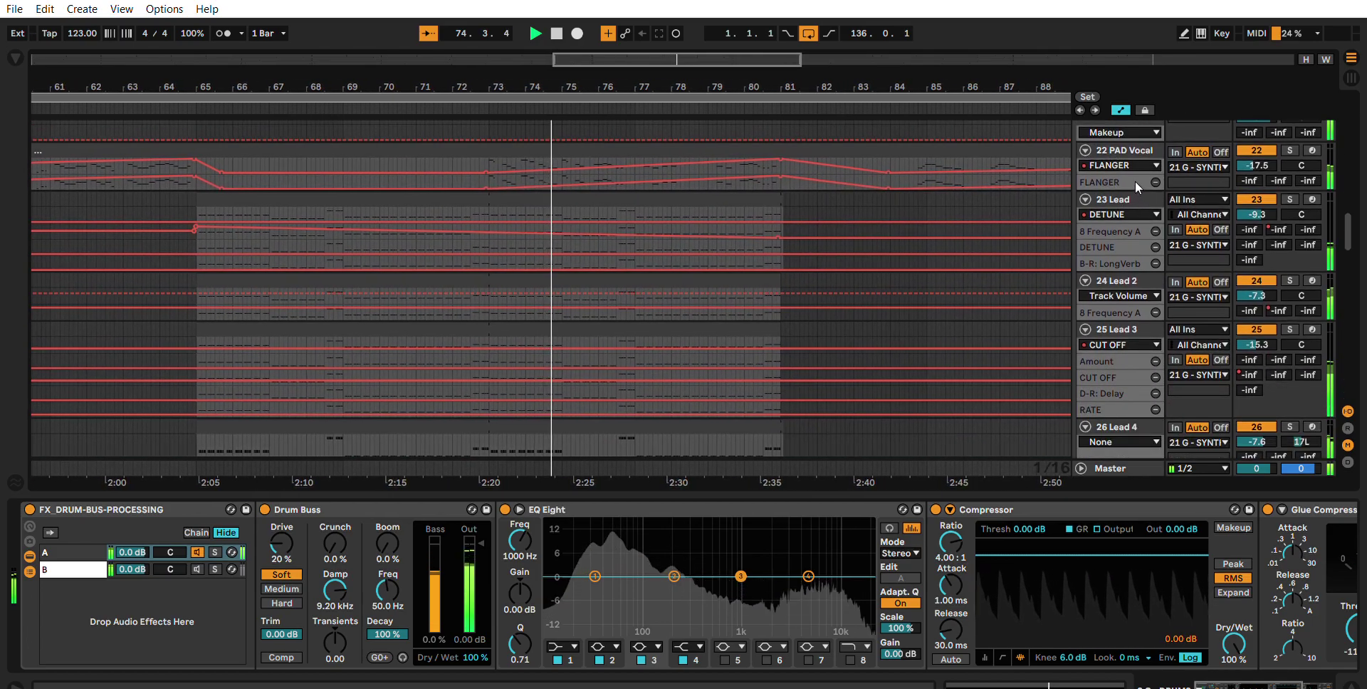
Step: Examine the 28 Pluck device chain and the Serum instrument on the 42 Riser track
{"action": "scroll", "coordinate": [1135, 183], "scroll_direction": "down", "scroll_amount": 6}
{"action": "scroll", "coordinate": [1135, 183], "scroll_direction": "down", "scroll_amount": 5}
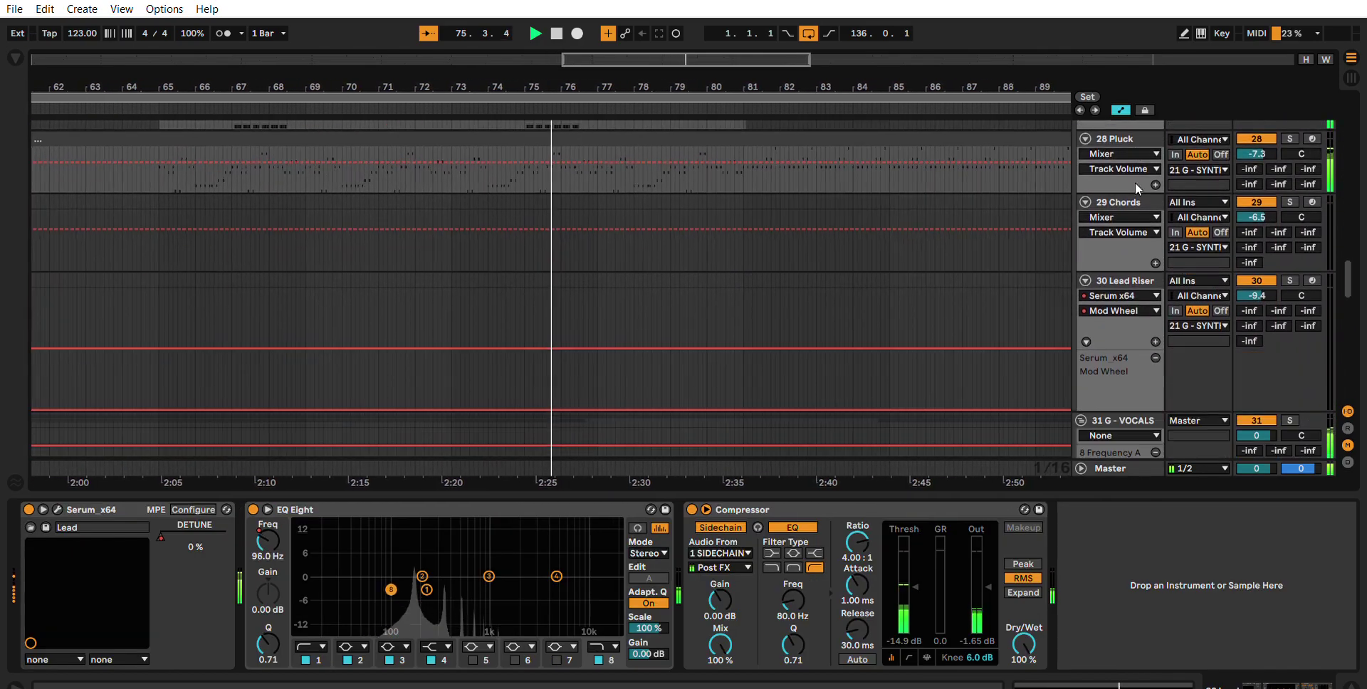
{"action": "left_click", "coordinate": [1135, 156]}
{"action": "scroll", "coordinate": [1137, 155], "scroll_direction": "down", "scroll_amount": 7}
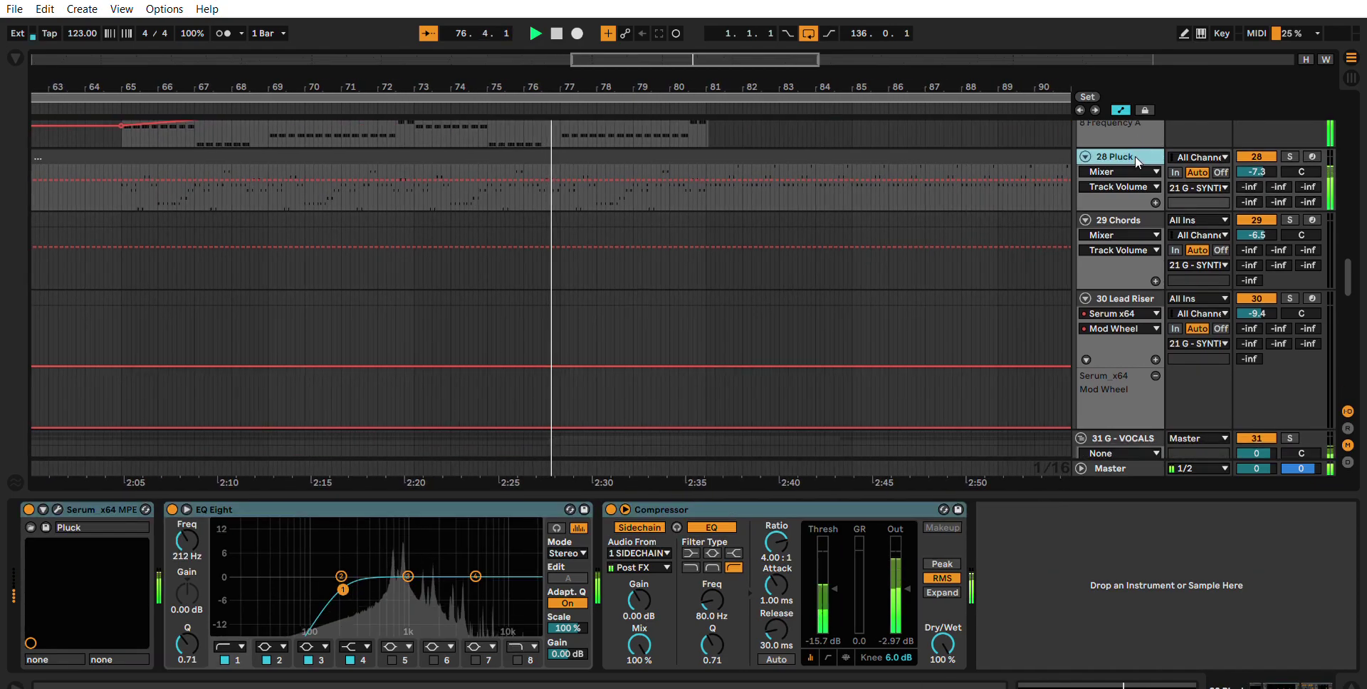
{"action": "scroll", "coordinate": [1143, 168], "scroll_direction": "down", "scroll_amount": 6}
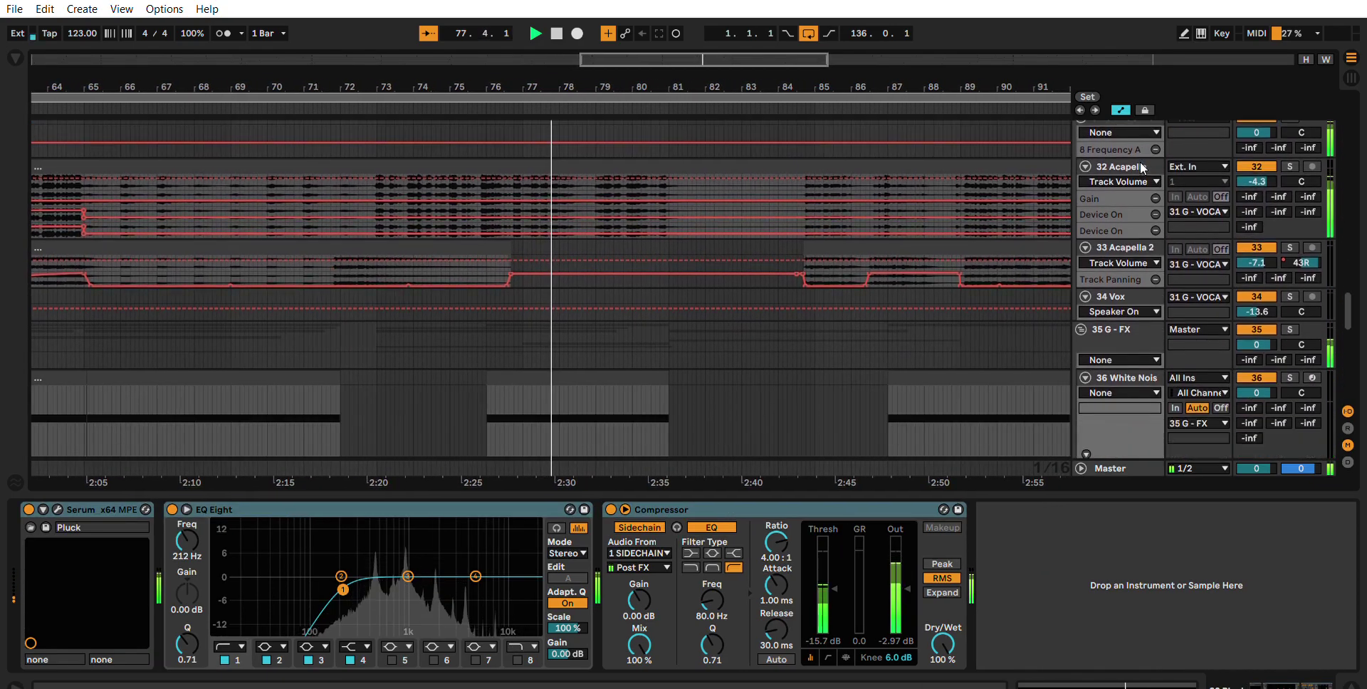
{"action": "scroll", "coordinate": [1140, 165], "scroll_direction": "down", "scroll_amount": 6}
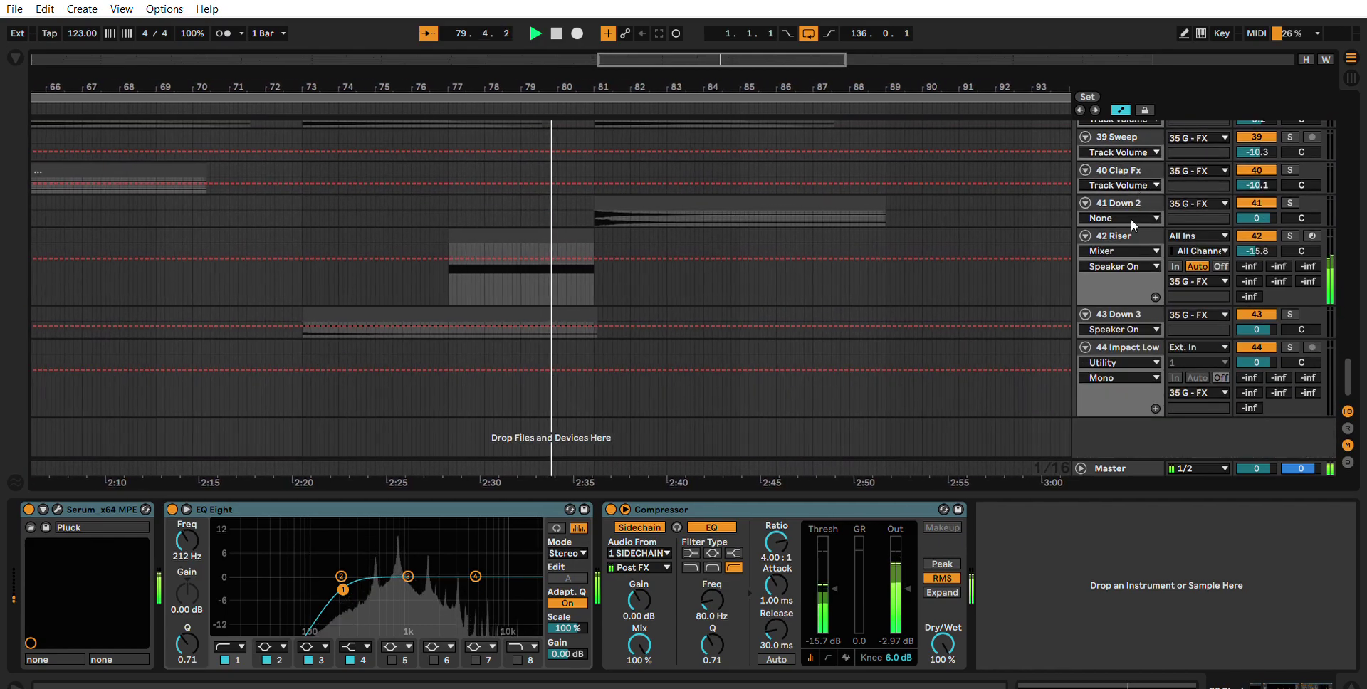
{"action": "left_click", "coordinate": [1127, 230]}
Step: Inspect the 17 Bass Reese track's device chain together with its filter automation
{"action": "scroll", "coordinate": [1146, 285], "scroll_direction": "up", "scroll_amount": 4}
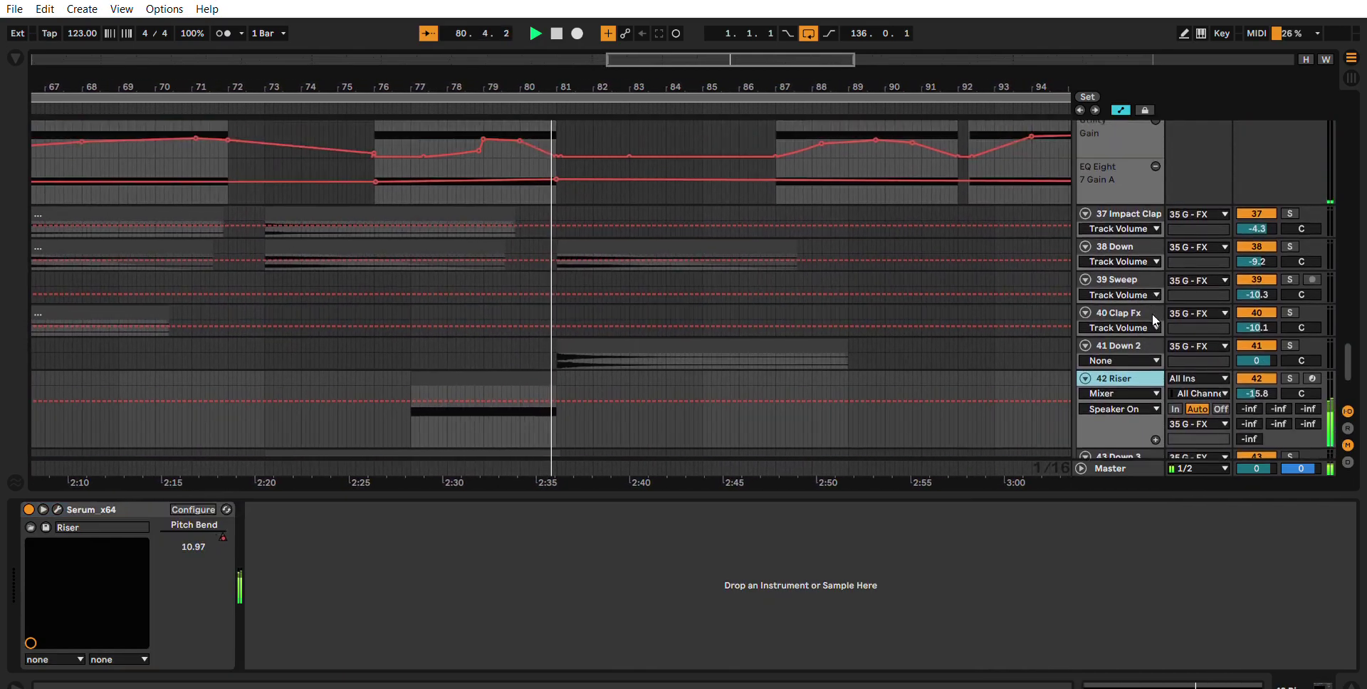
{"action": "scroll", "coordinate": [1152, 313], "scroll_direction": "up", "scroll_amount": 5}
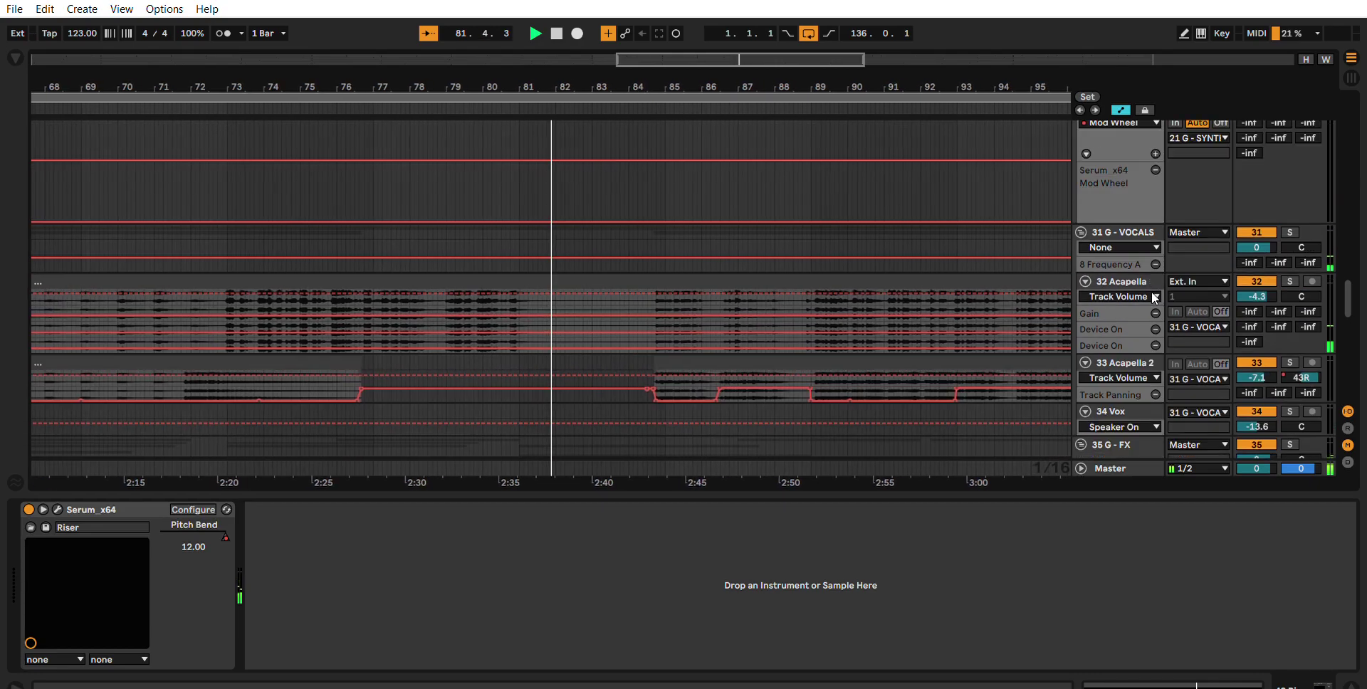
{"action": "scroll", "coordinate": [1154, 298], "scroll_direction": "up", "scroll_amount": 10}
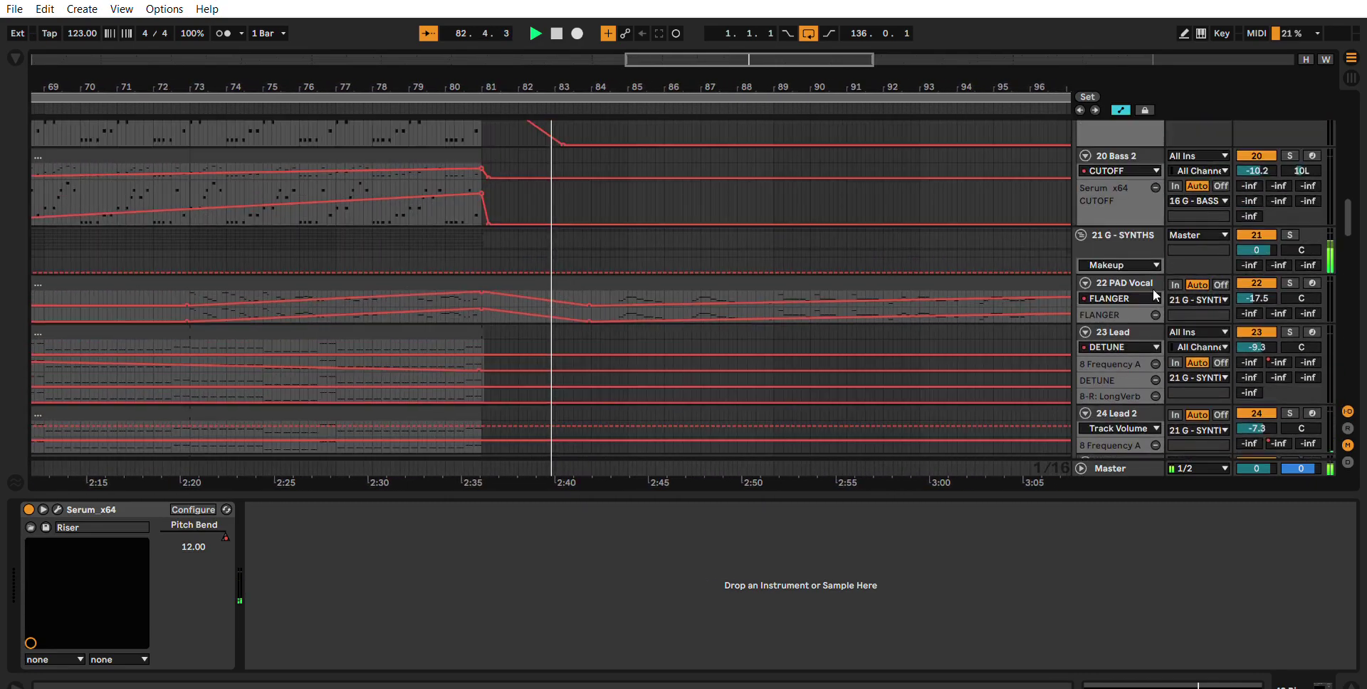
{"action": "scroll", "coordinate": [1154, 294], "scroll_direction": "up", "scroll_amount": 8}
{"action": "scroll", "coordinate": [1152, 287], "scroll_direction": "down", "scroll_amount": 1}
{"action": "left_click", "coordinate": [1137, 284]}
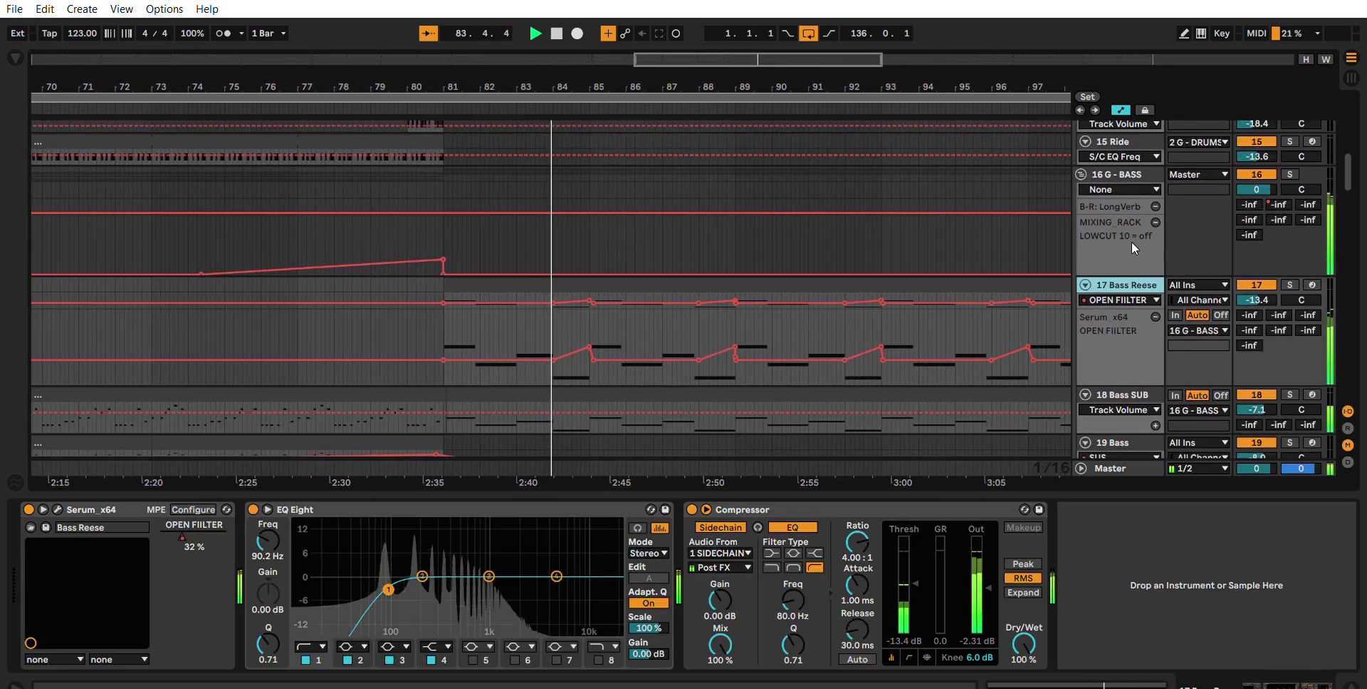
{"action": "scroll", "coordinate": [1133, 241], "scroll_direction": "down", "scroll_amount": 2}
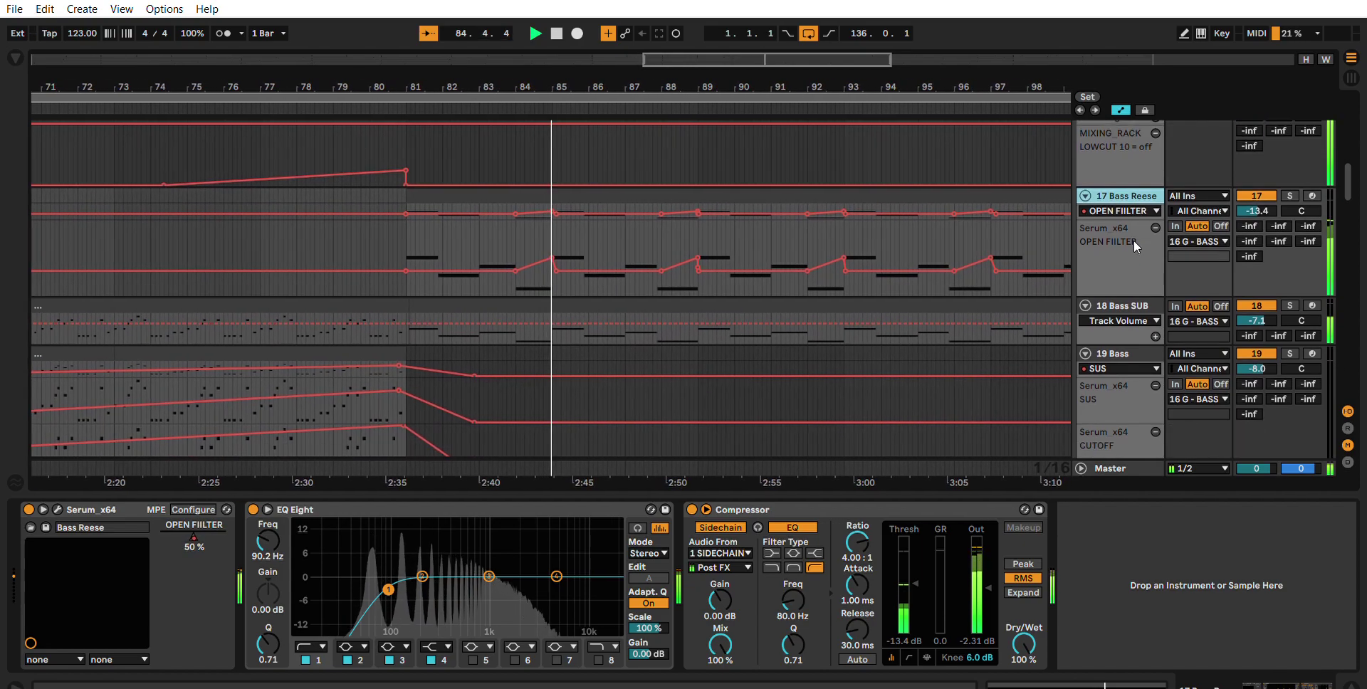
Step: Hide the automation lanes, and review the 18 Bass SUB device chain and the clips on the synth and vocal tracks
{"action": "key", "text": "a"}
{"action": "left_click", "coordinate": [1125, 229]}
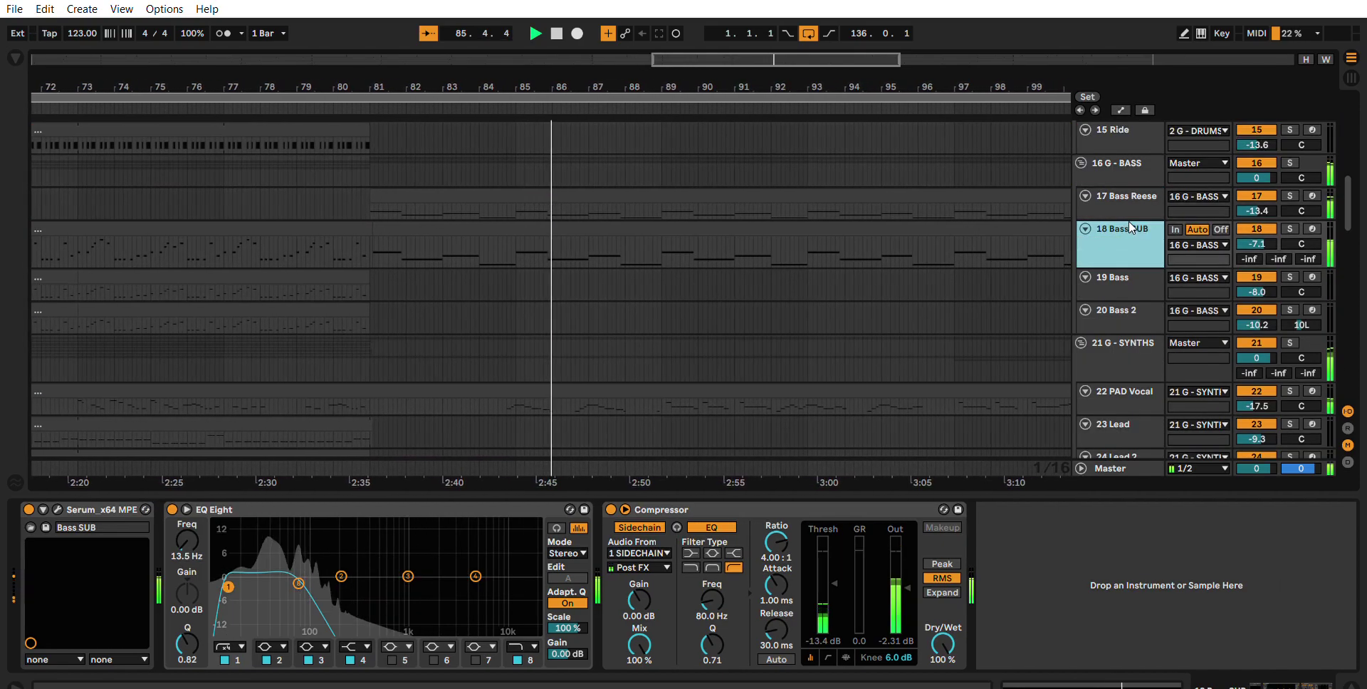
{"action": "scroll", "coordinate": [1129, 215], "scroll_direction": "down", "scroll_amount": 6}
{"action": "scroll", "coordinate": [1128, 210], "scroll_direction": "down", "scroll_amount": 8}
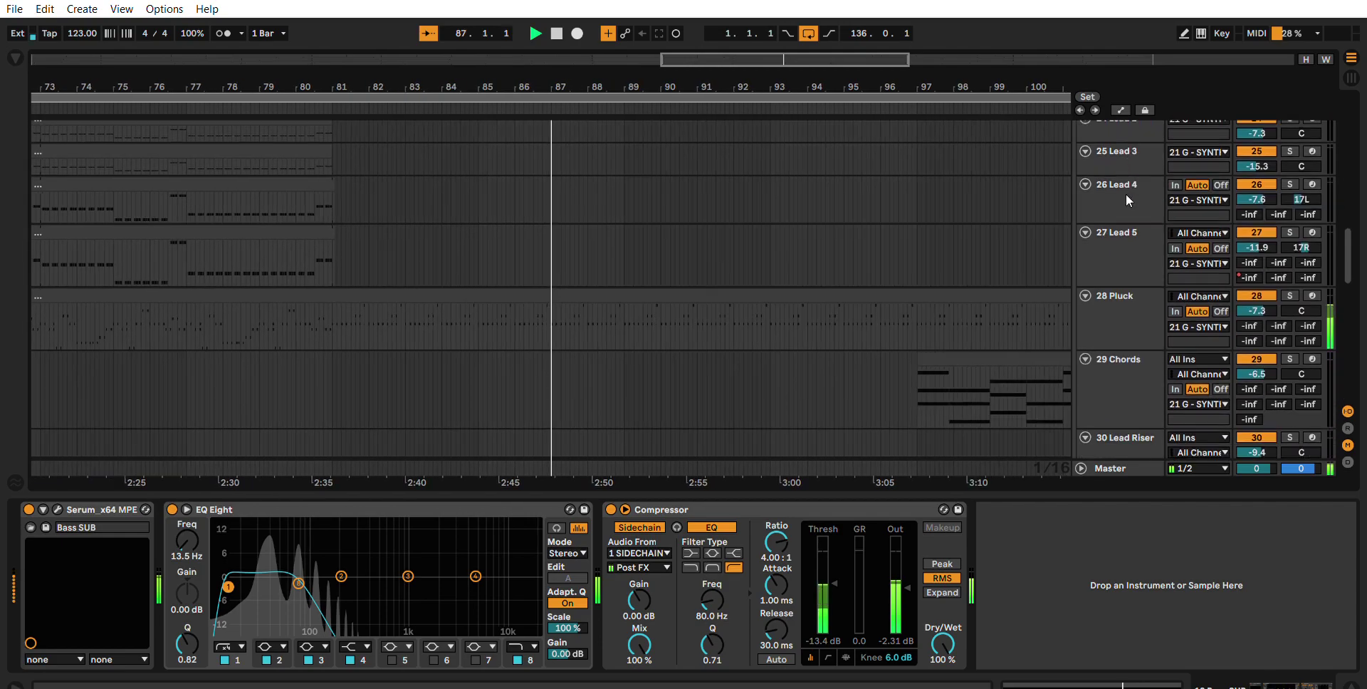
{"action": "scroll", "coordinate": [1132, 187], "scroll_direction": "down", "scroll_amount": 1}
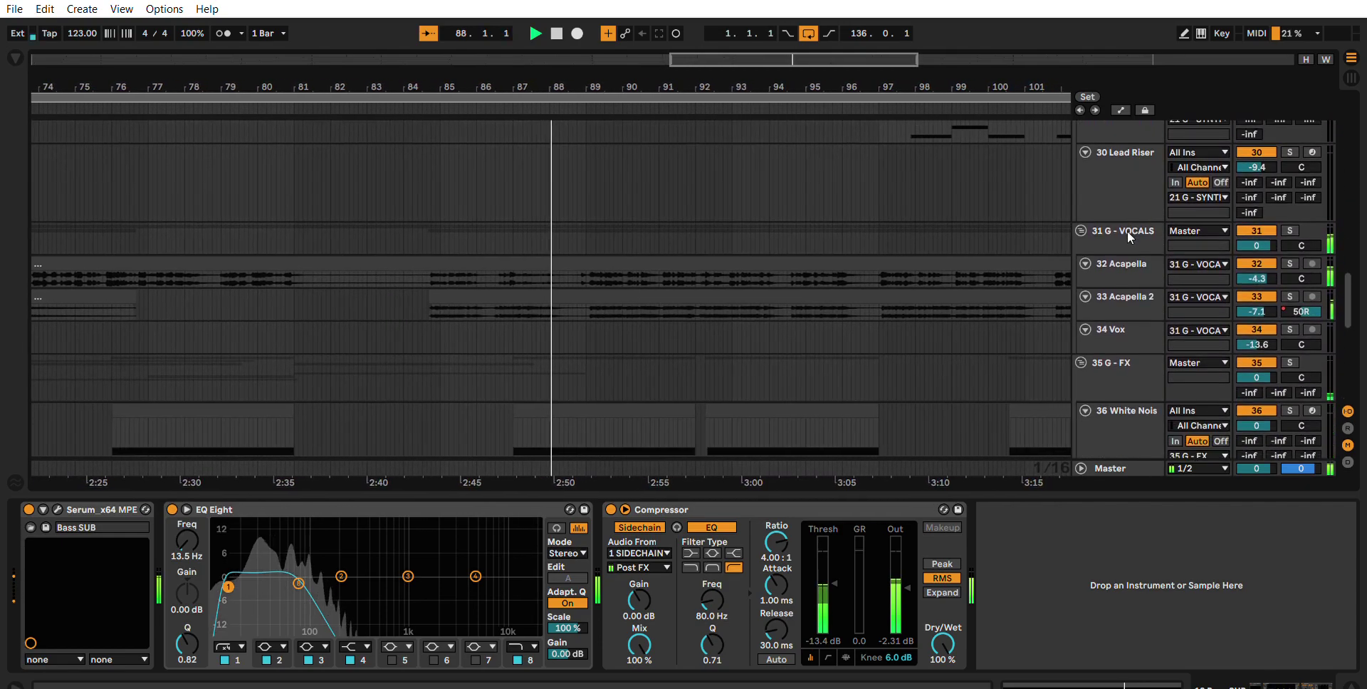
Step: Inspect the 33 Acapella 2 device chain and look over the clips on the vocal and FX tracks
{"action": "left_click", "coordinate": [1130, 278]}
{"action": "scroll", "coordinate": [1136, 241], "scroll_direction": "down", "scroll_amount": 1}
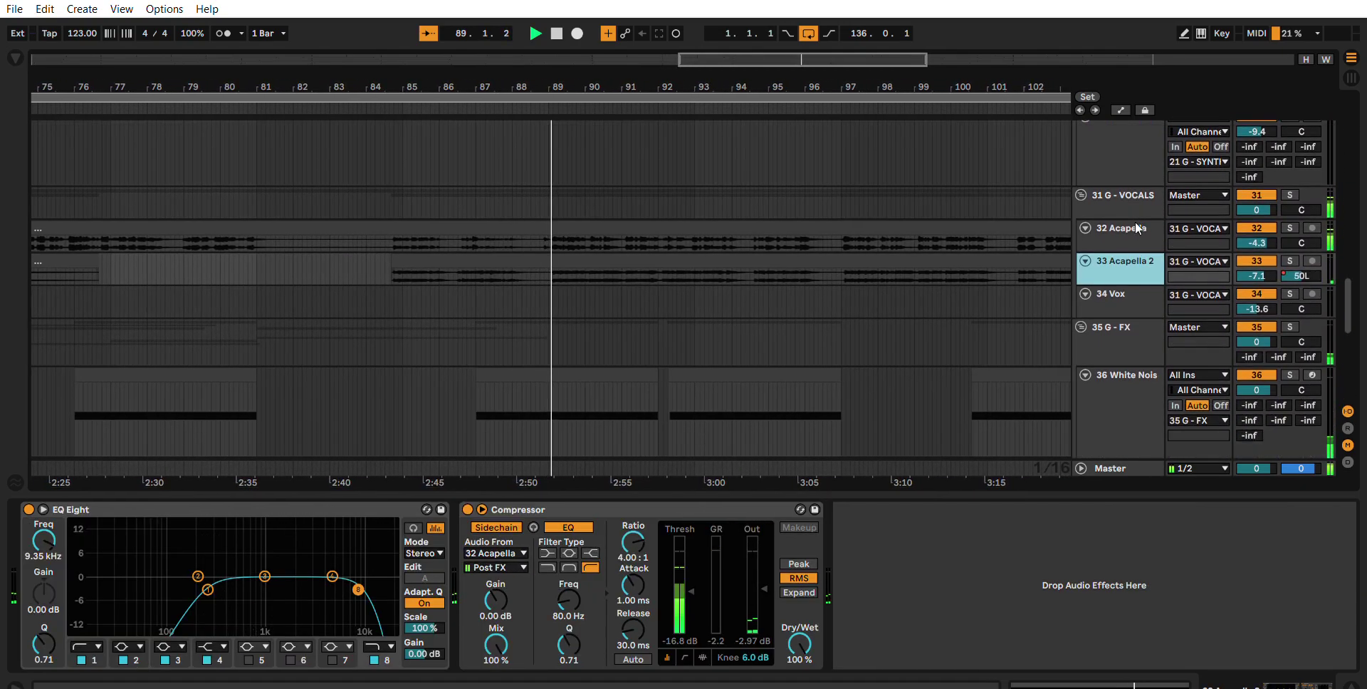
{"action": "scroll", "coordinate": [1134, 219], "scroll_direction": "down", "scroll_amount": 1}
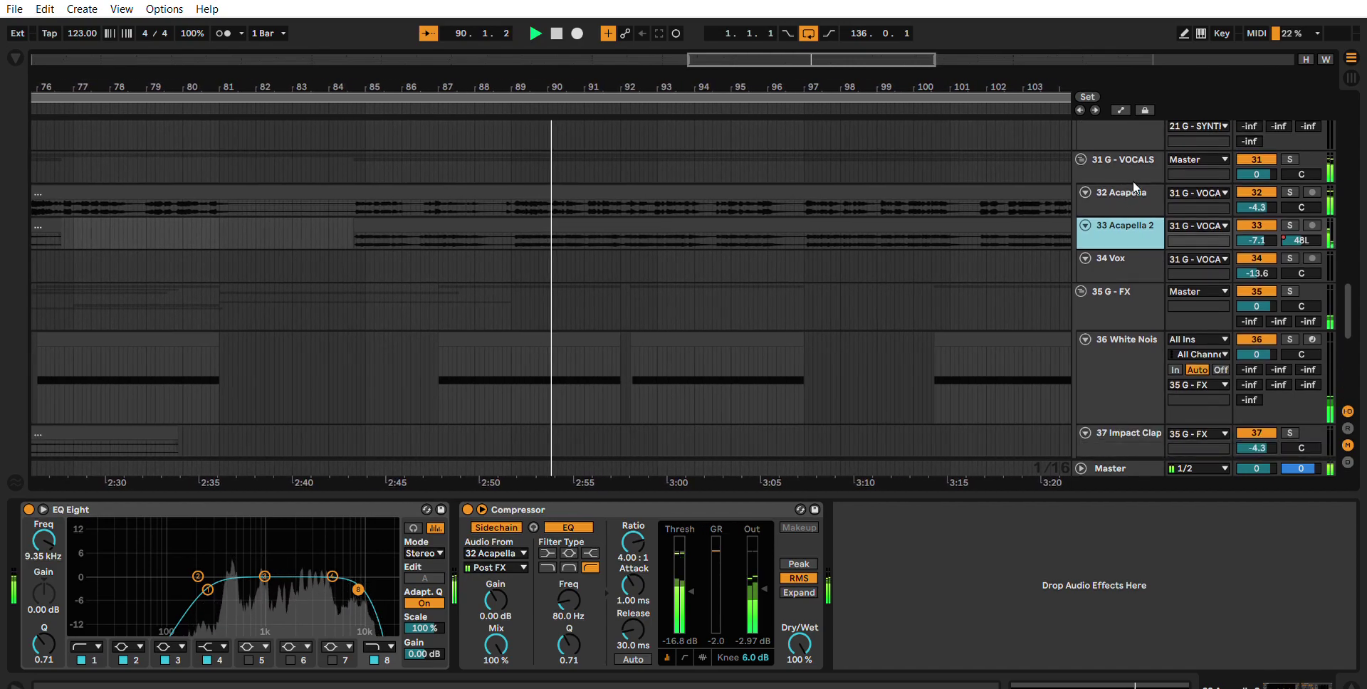
{"action": "scroll", "coordinate": [1149, 186], "scroll_direction": "down", "scroll_amount": 1}
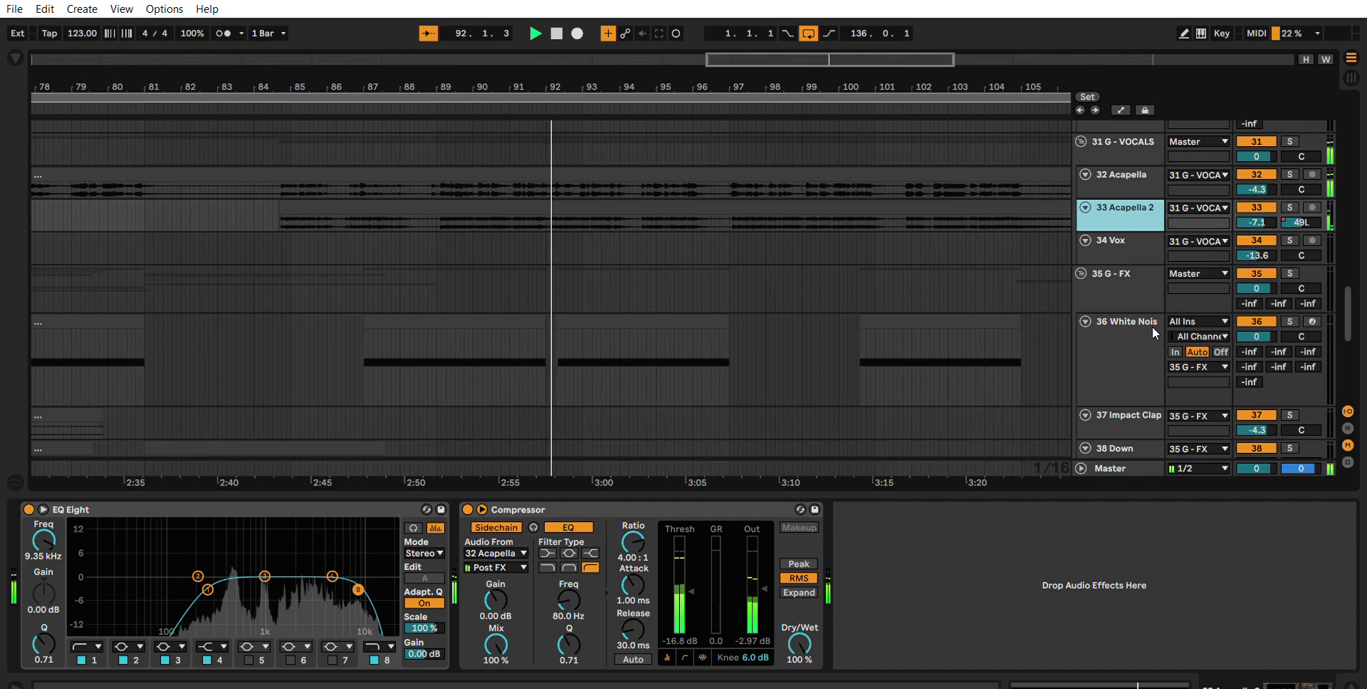
{"action": "scroll", "coordinate": [1143, 310], "scroll_direction": "down", "scroll_amount": 3}
{"action": "scroll", "coordinate": [1144, 277], "scroll_direction": "up", "scroll_amount": 3}
Step: Show the automation lanes and examine the volume, panning and device automation on the vocal tracks
{"action": "key", "text": "a"}
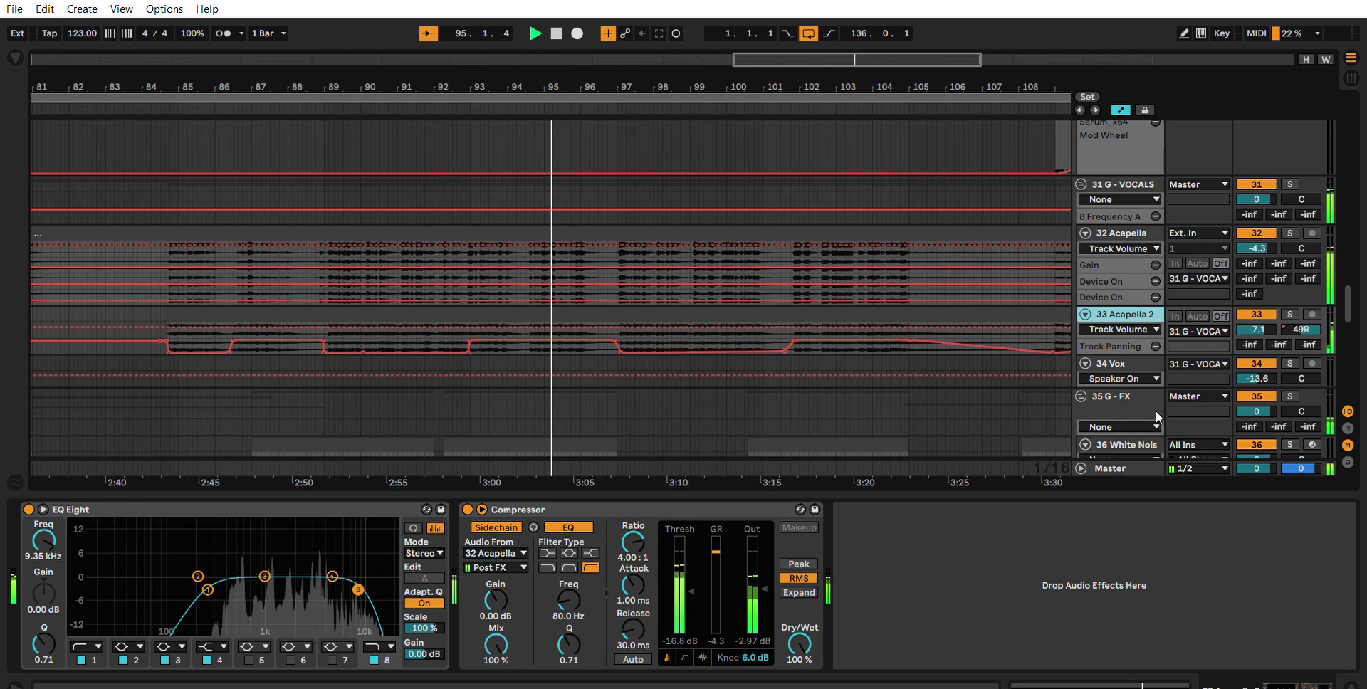
{"action": "scroll", "coordinate": [1142, 410], "scroll_direction": "up", "scroll_amount": 1}
{"action": "scroll", "coordinate": [1139, 409], "scroll_direction": "up", "scroll_amount": 1}
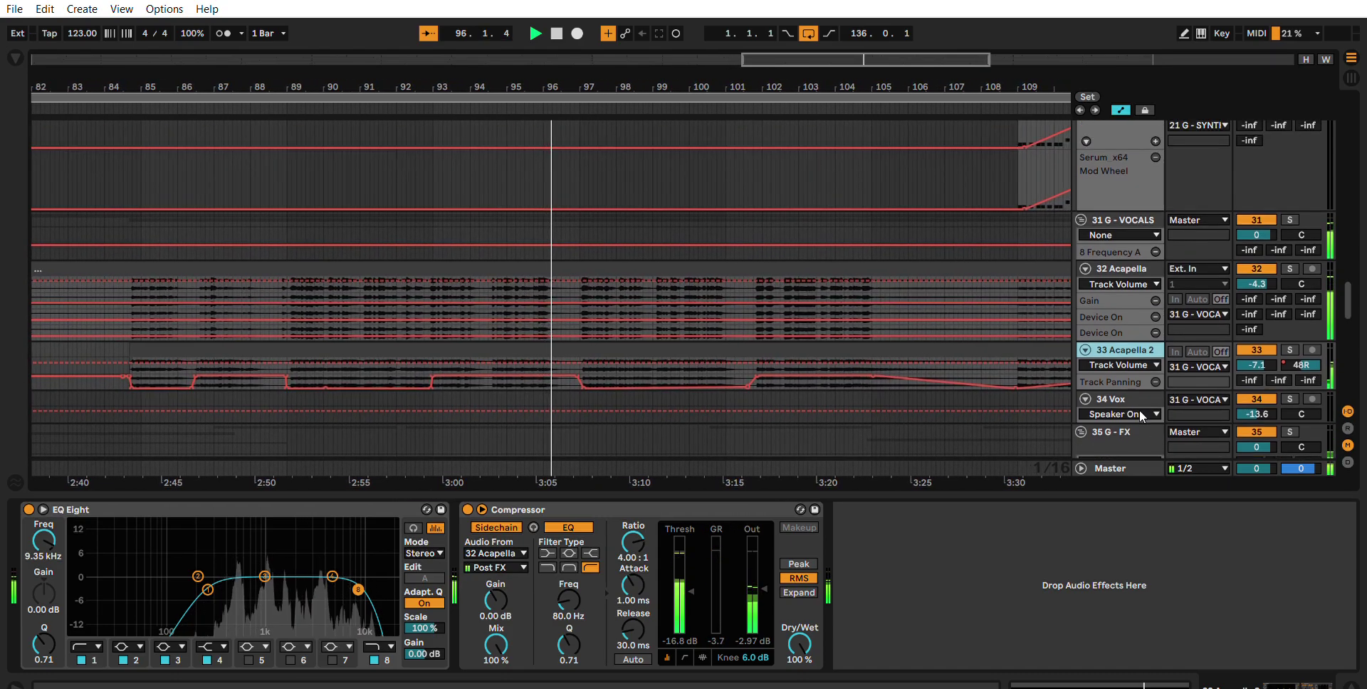
Step: Inspect the 29 Chords device chain, and examine the Serum automation on the 19 Bass and 20 Bass 2 tracks
{"action": "scroll", "coordinate": [1141, 412], "scroll_direction": "up", "scroll_amount": 6}
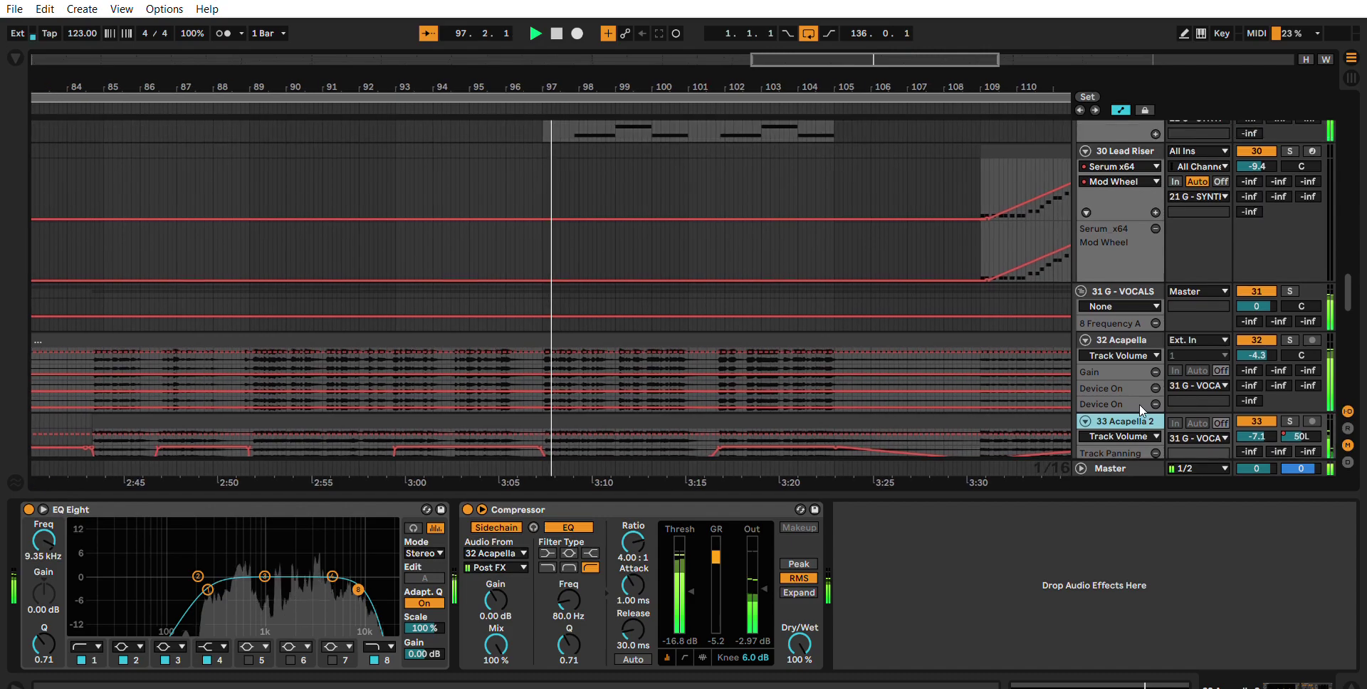
{"action": "left_click", "coordinate": [1114, 197]}
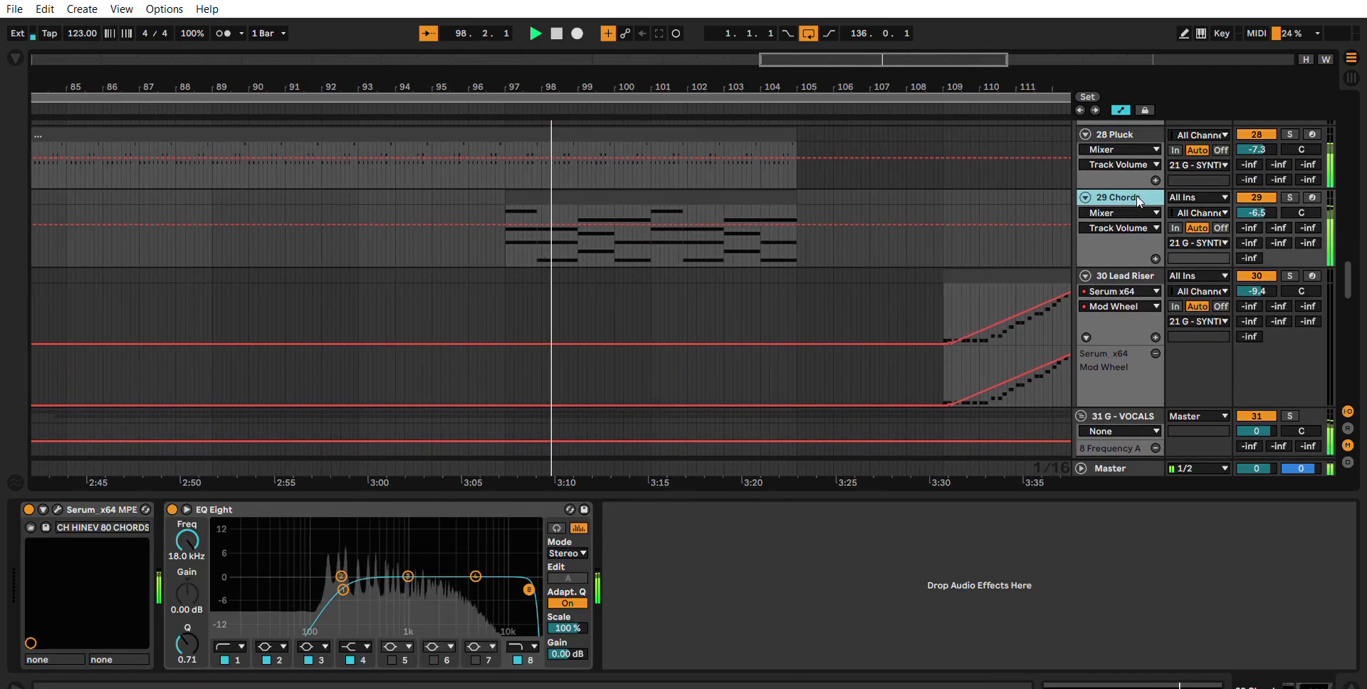
{"action": "scroll", "coordinate": [1147, 334], "scroll_direction": "up", "scroll_amount": 2}
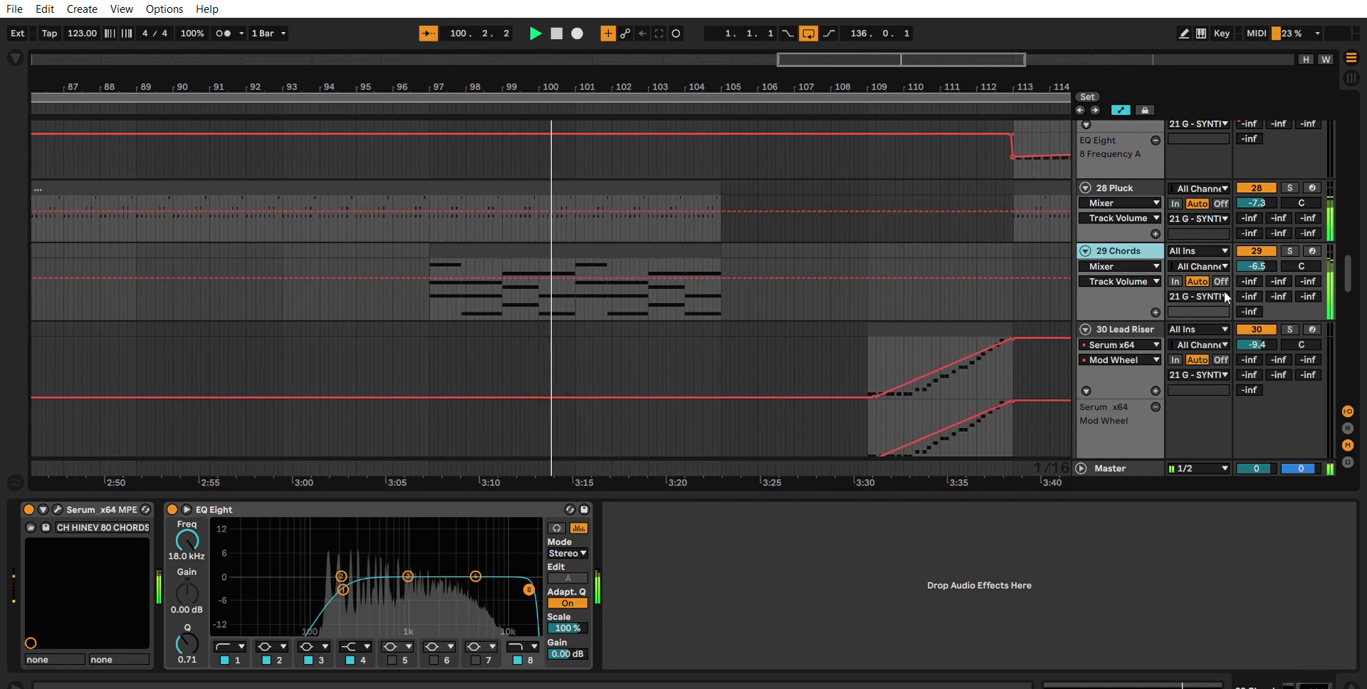
{"action": "scroll", "coordinate": [1226, 298], "scroll_direction": "down", "scroll_amount": 2}
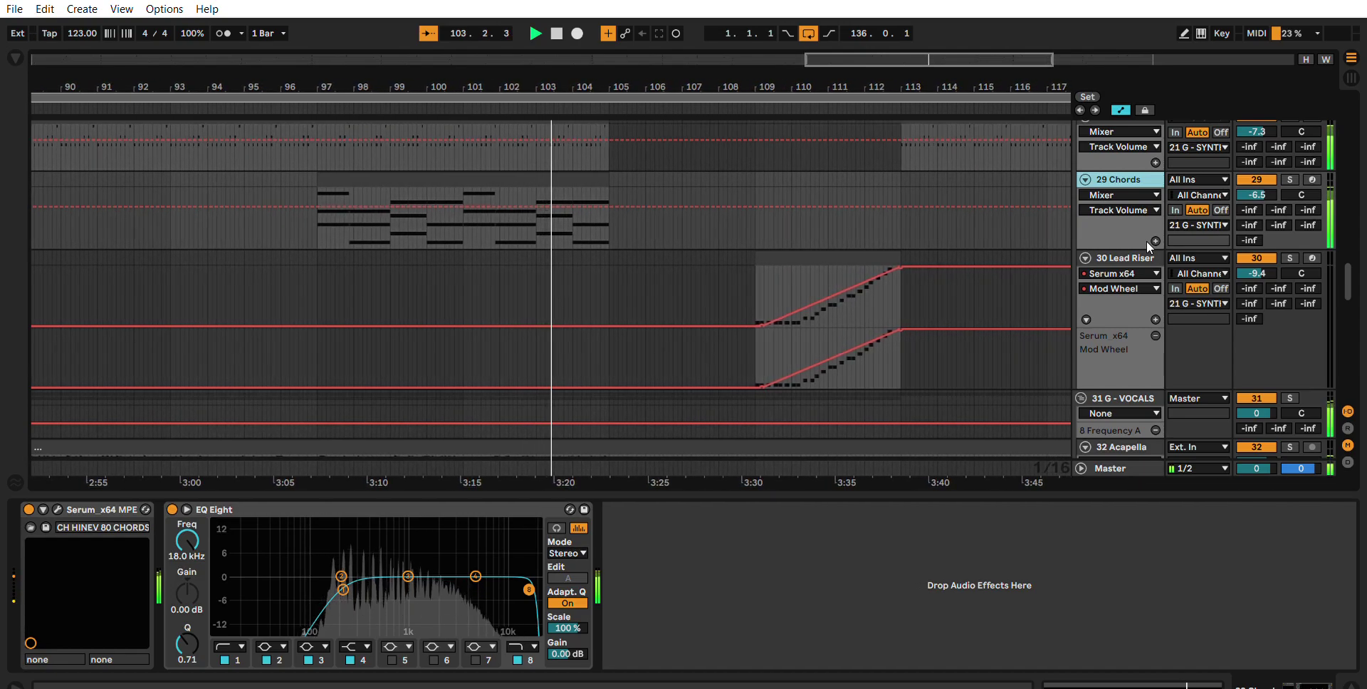
{"action": "scroll", "coordinate": [1151, 269], "scroll_direction": "up", "scroll_amount": 3}
{"action": "scroll", "coordinate": [1151, 268], "scroll_direction": "up", "scroll_amount": 10}
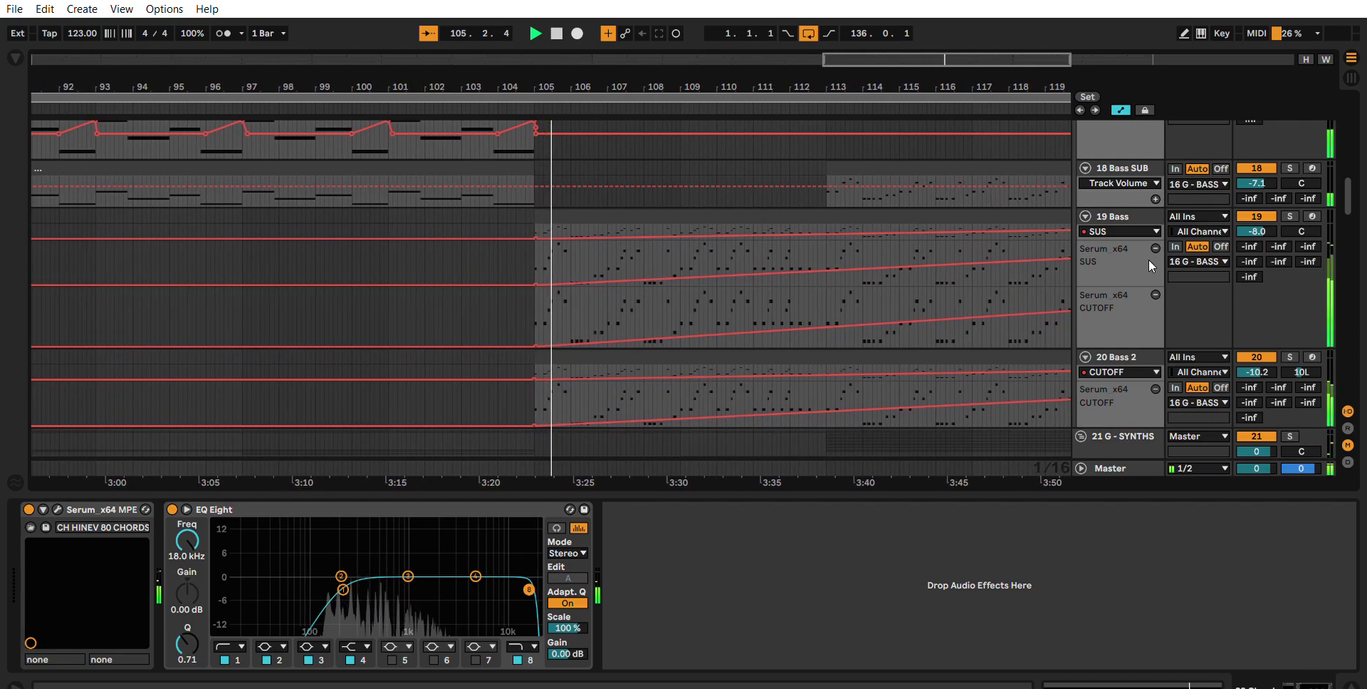
Step: Open the 30 Lead Riser clip to examine its MIDI Ctrl Pitch Bend envelope, and return to the track's device chain
{"action": "scroll", "coordinate": [1172, 212], "scroll_direction": "down", "scroll_amount": 15}
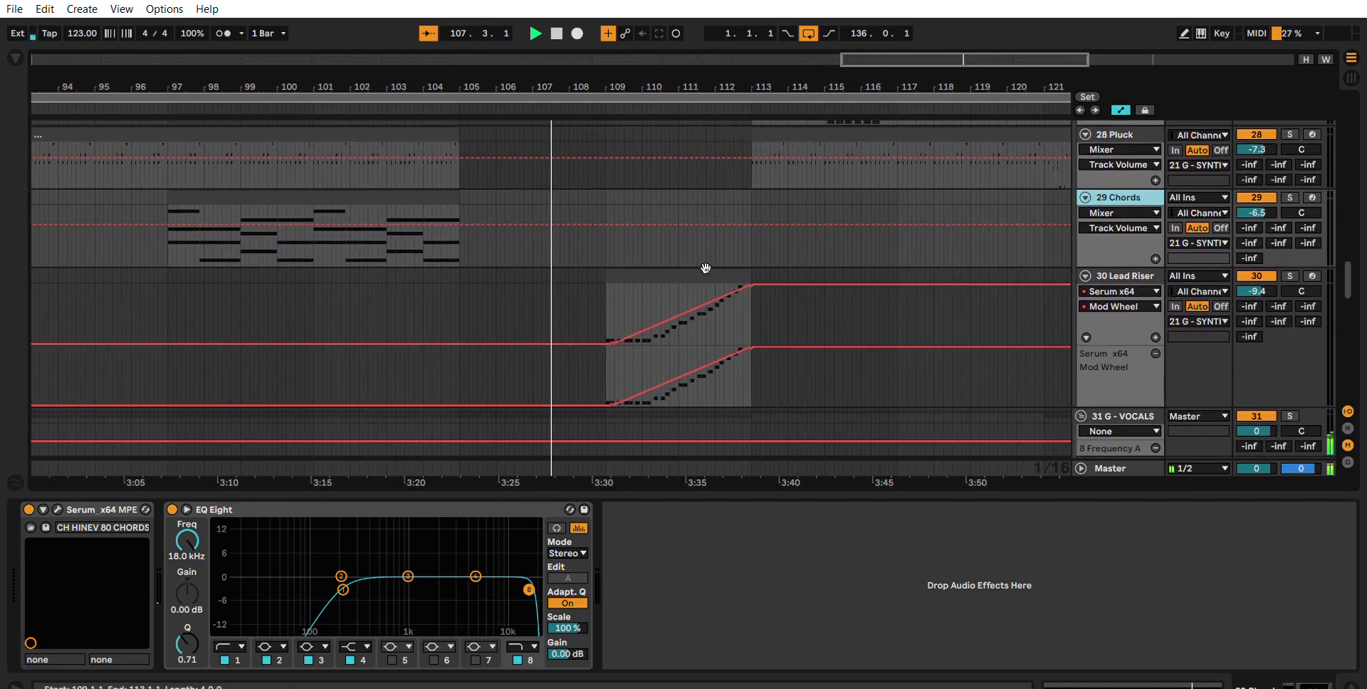
{"action": "left_click", "coordinate": [707, 268]}
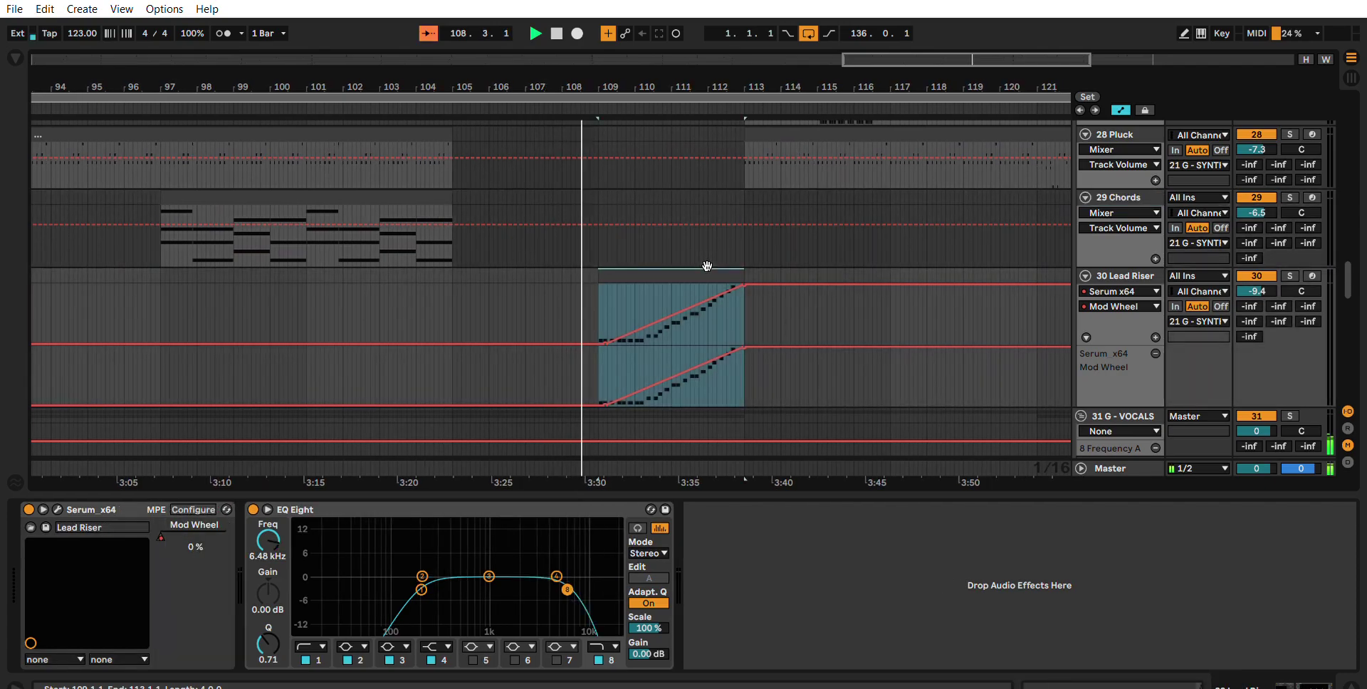
{"action": "double_click", "coordinate": [707, 266]}
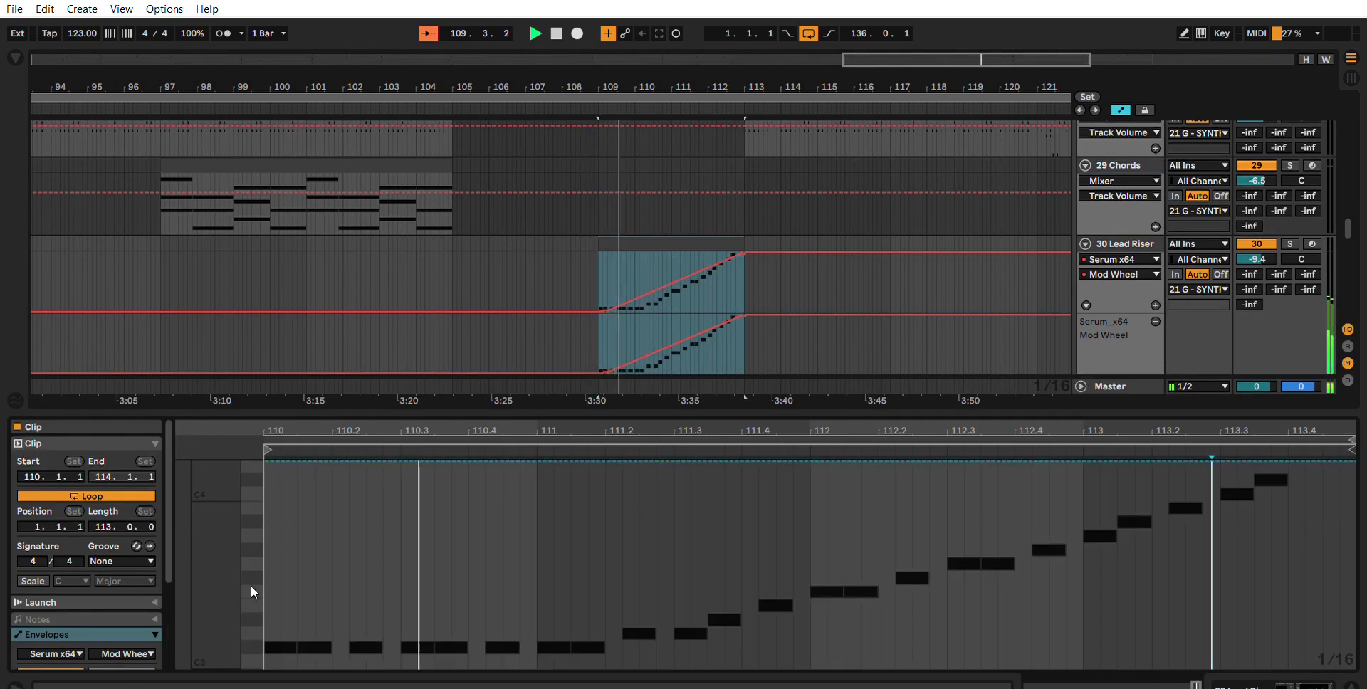
{"action": "scroll", "coordinate": [104, 590], "scroll_direction": "down", "scroll_amount": 2}
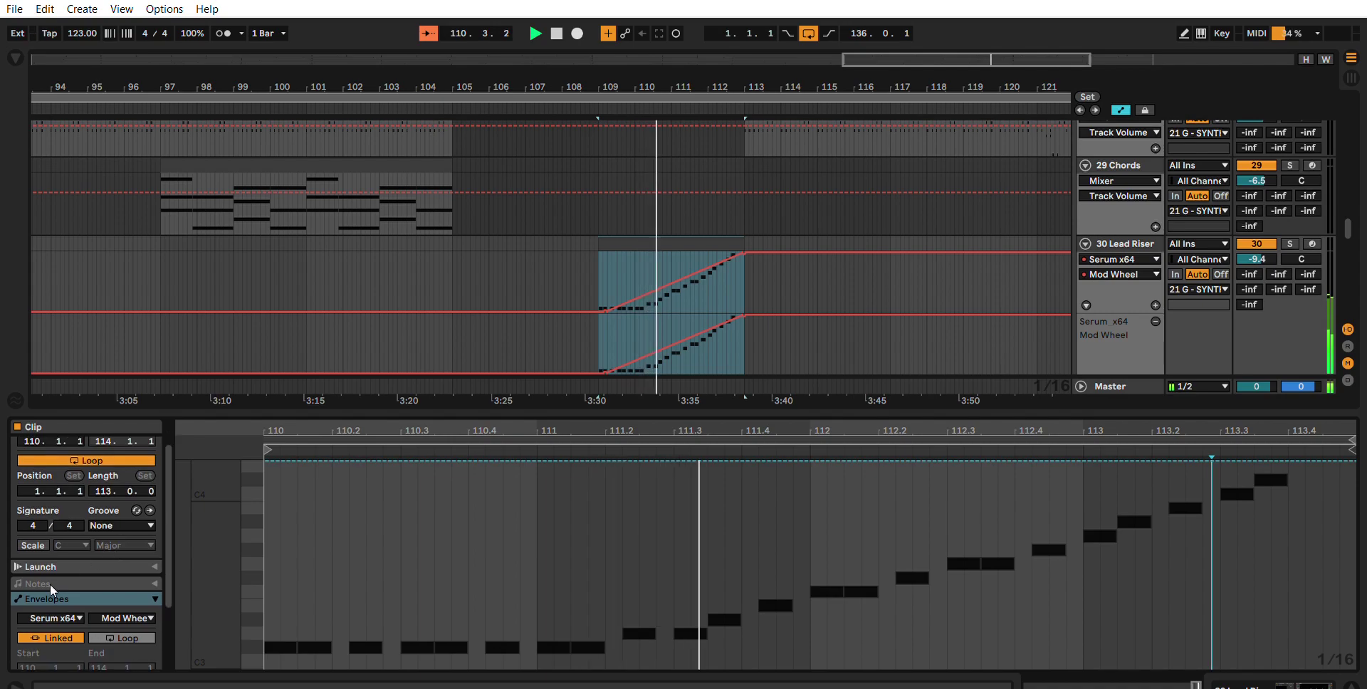
{"action": "left_click", "coordinate": [57, 618]}
{"action": "left_click", "coordinate": [58, 630]}
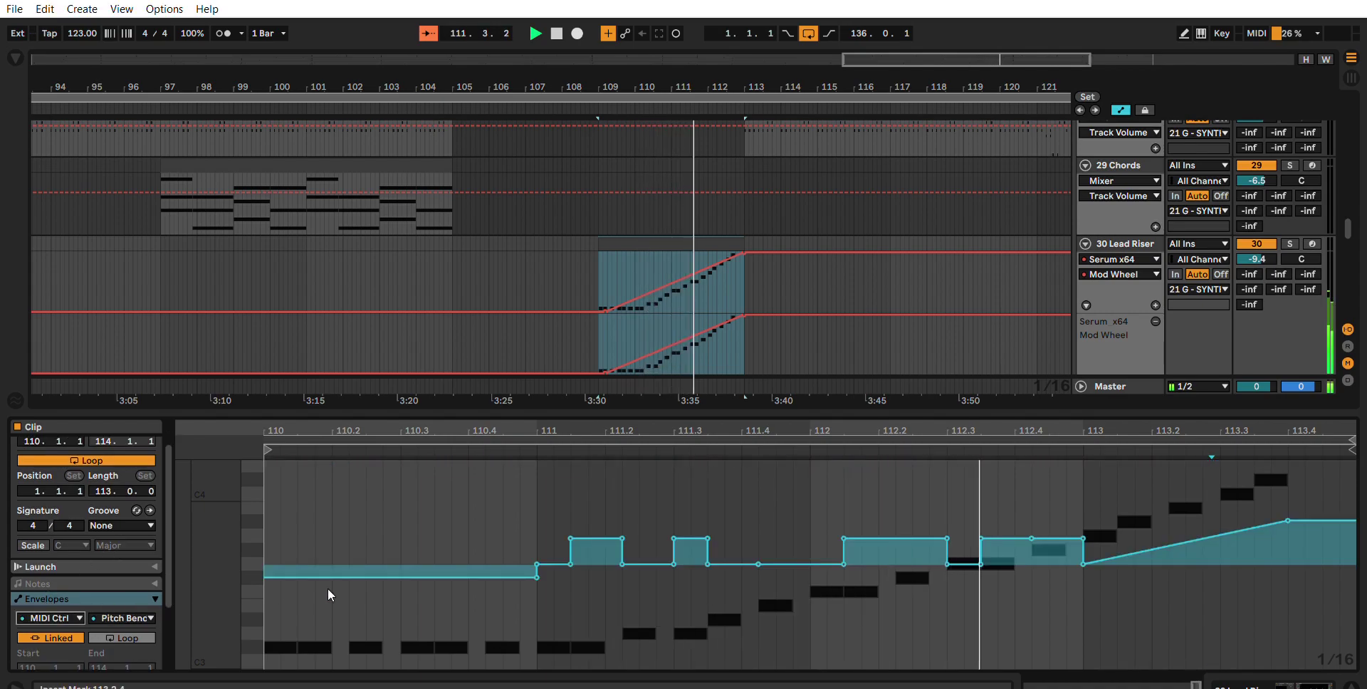
{"action": "key", "text": "shift+Tab"}
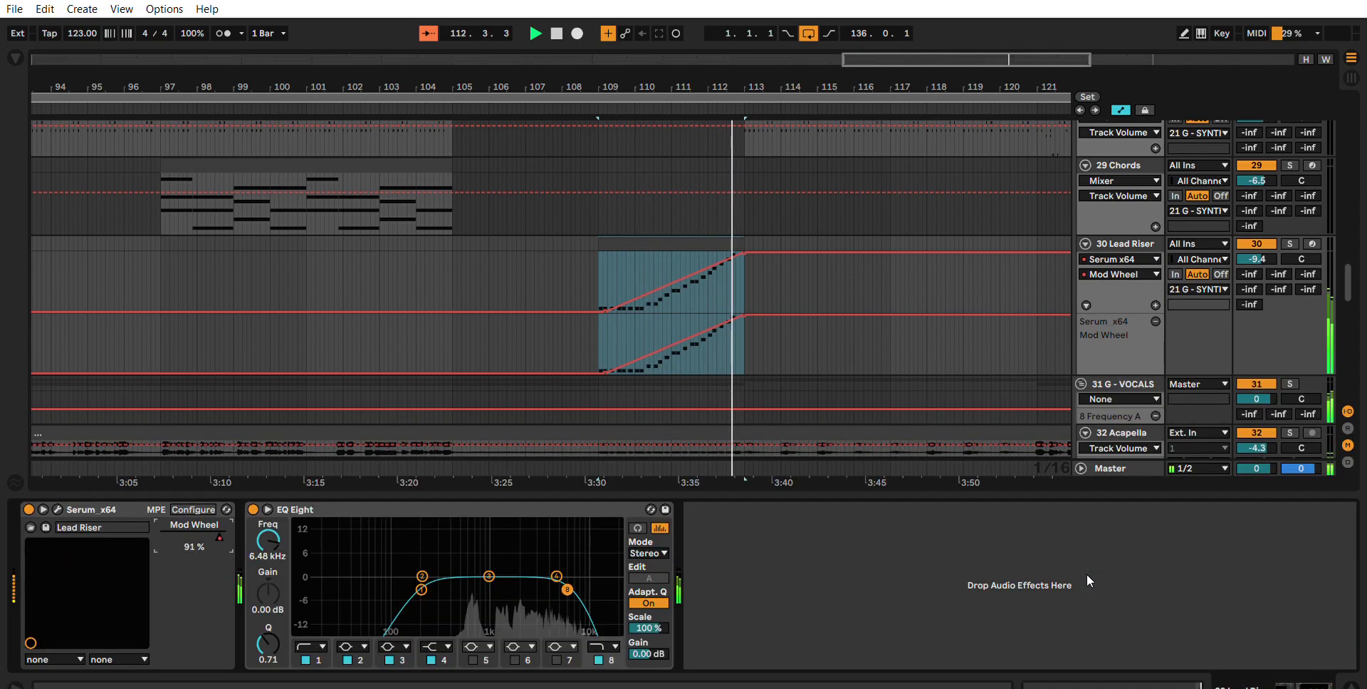
Step: Inspect the 28 Pluck device chain and turn playback follow back on to review the lead tracks' automation
{"action": "scroll", "coordinate": [1093, 353], "scroll_direction": "up", "scroll_amount": 4}
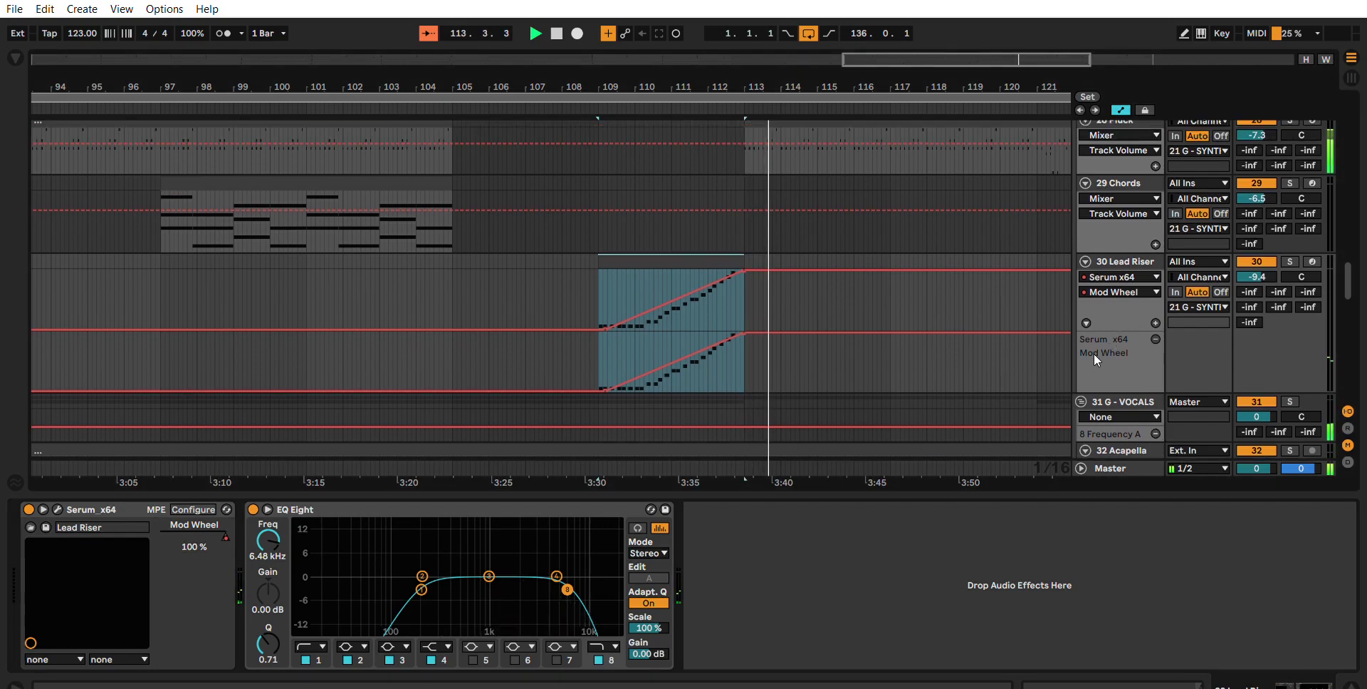
{"action": "left_click", "coordinate": [1115, 225]}
{"action": "scroll", "coordinate": [1122, 306], "scroll_direction": "up", "scroll_amount": 6}
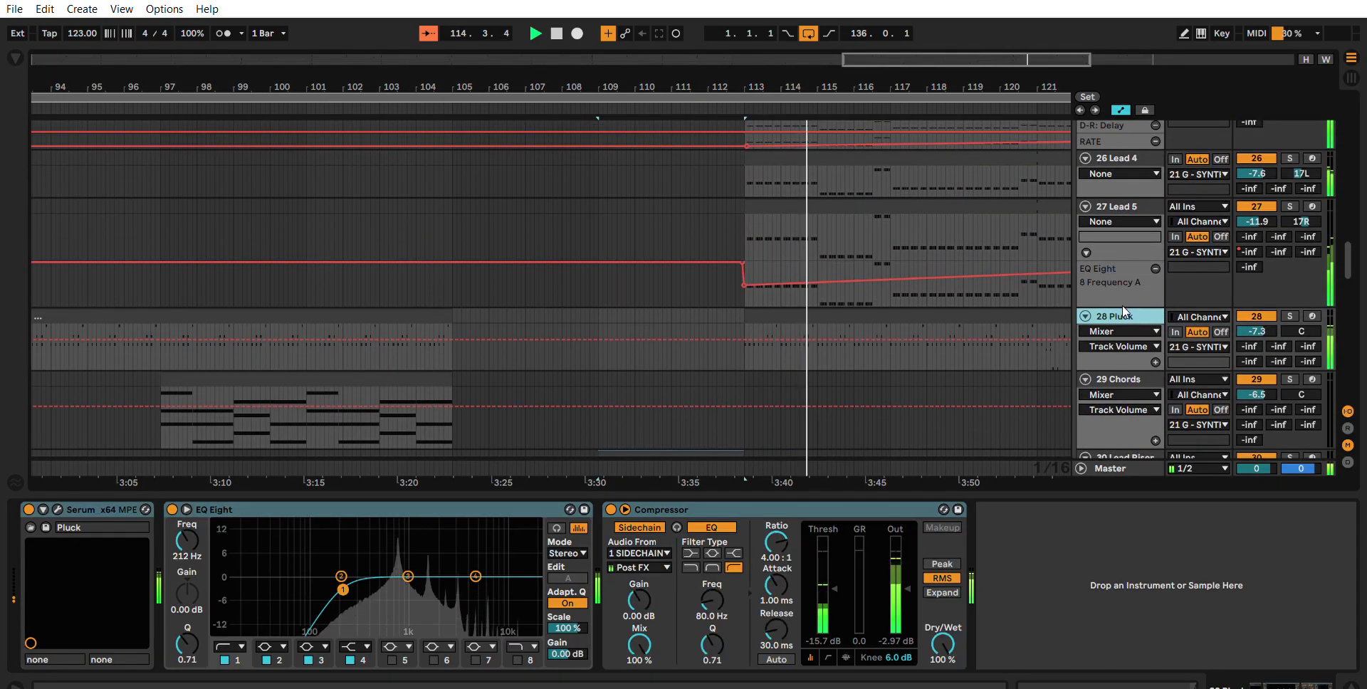
{"action": "left_click", "coordinate": [429, 31]}
{"action": "scroll", "coordinate": [942, 352], "scroll_direction": "up", "scroll_amount": 6}
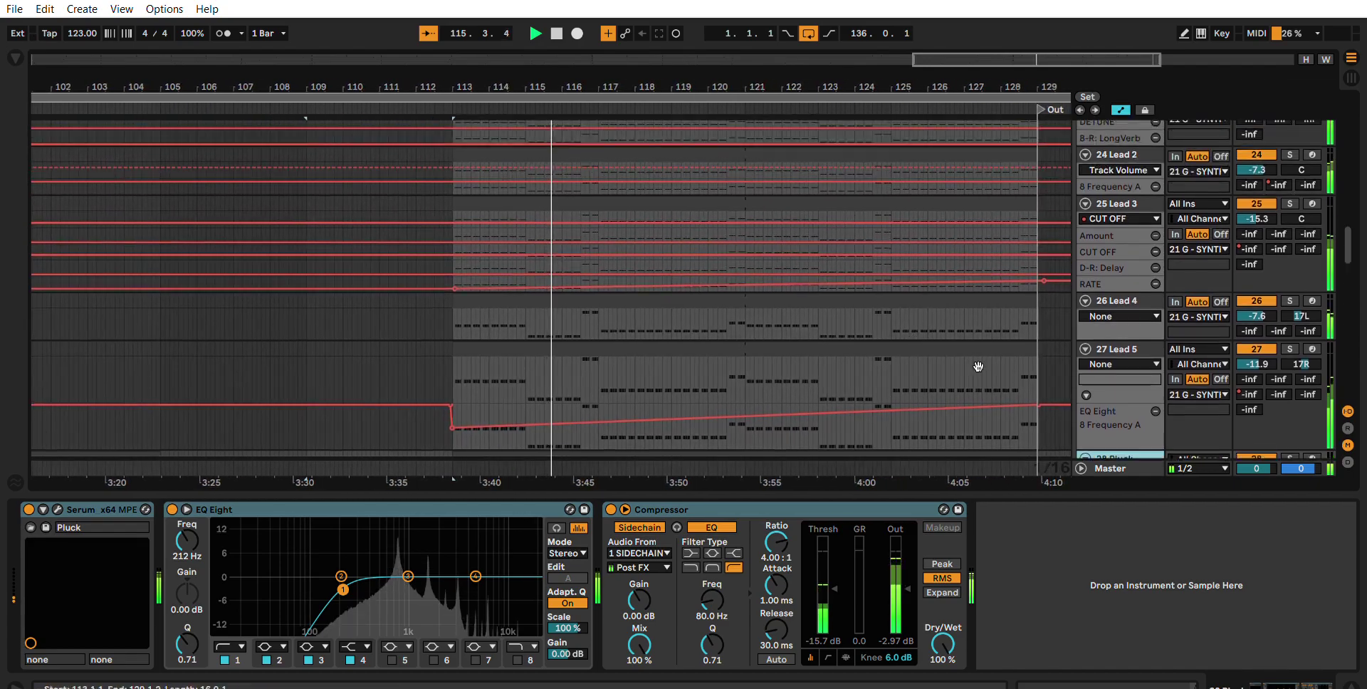
{"action": "scroll", "coordinate": [1125, 320], "scroll_direction": "up", "scroll_amount": 8}
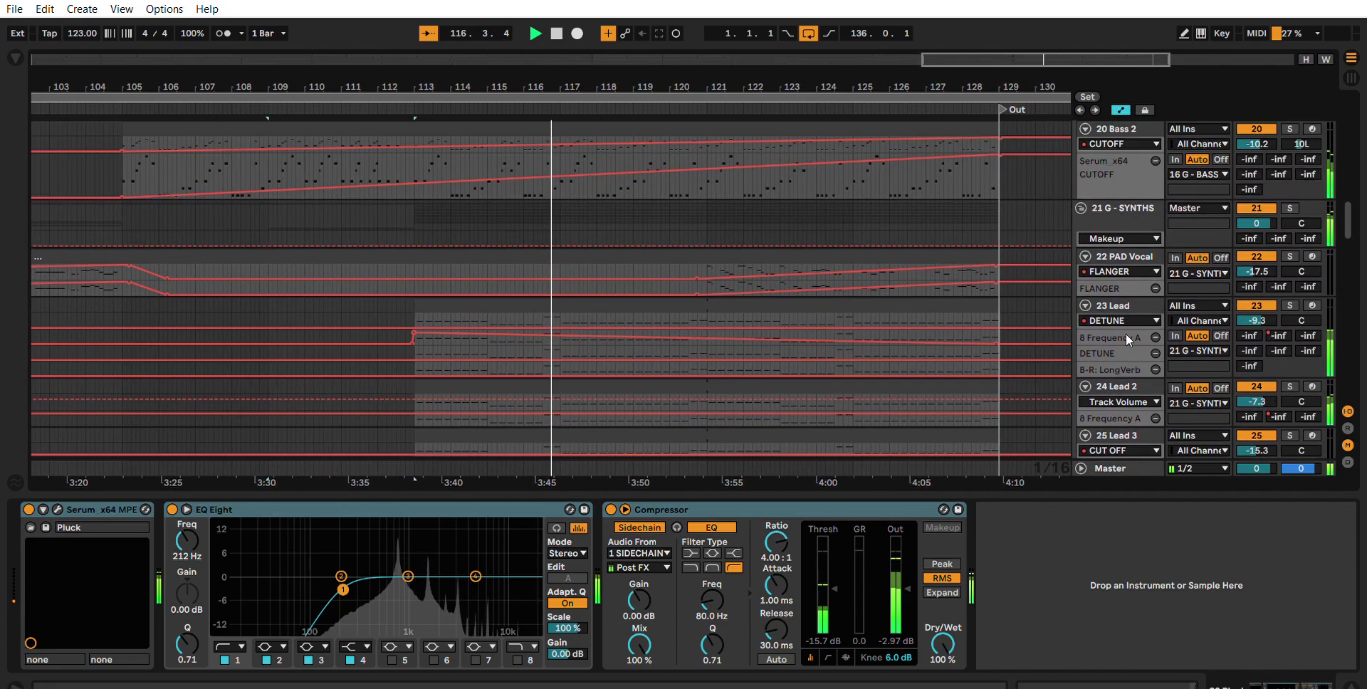
Step: Inspect the device chains of the 20 Bass 2, 19 Bass and 18 Bass SUB tracks
{"action": "scroll", "coordinate": [1128, 324], "scroll_direction": "up", "scroll_amount": 2}
{"action": "left_click", "coordinate": [1132, 316]}
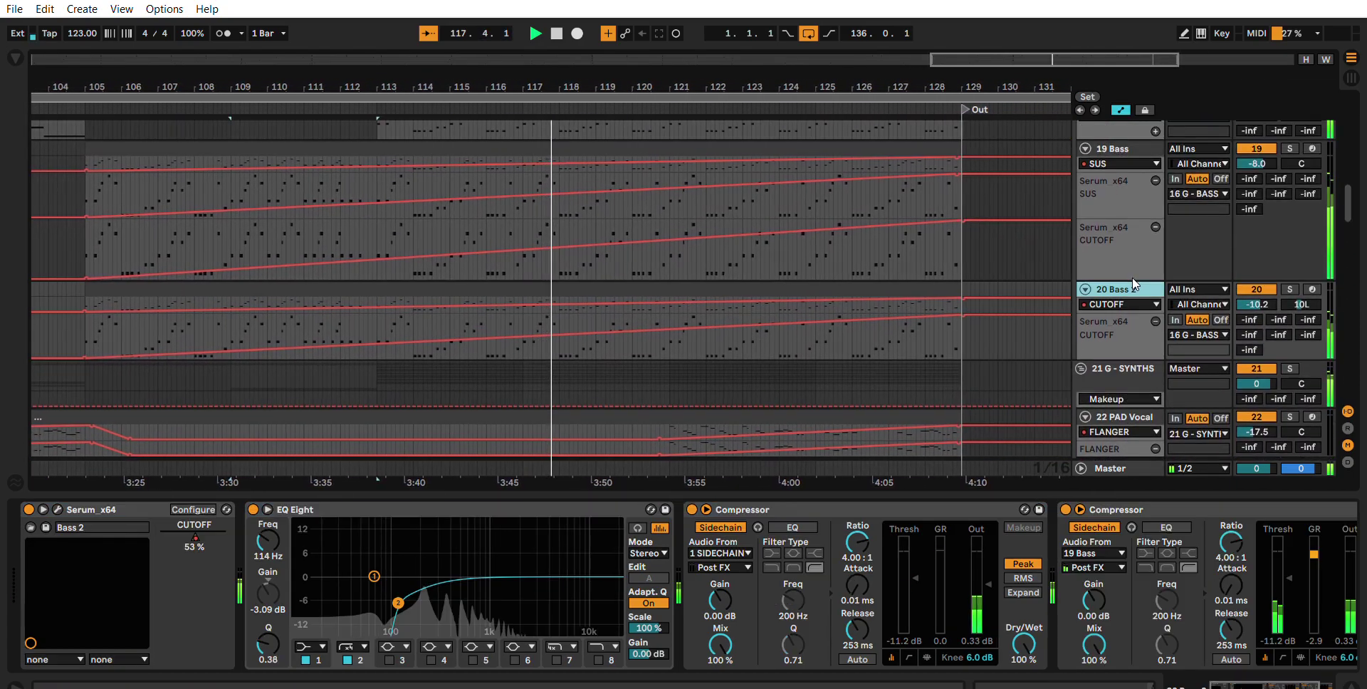
{"action": "scroll", "coordinate": [1131, 284], "scroll_direction": "up", "scroll_amount": 3}
{"action": "left_click", "coordinate": [1132, 238]}
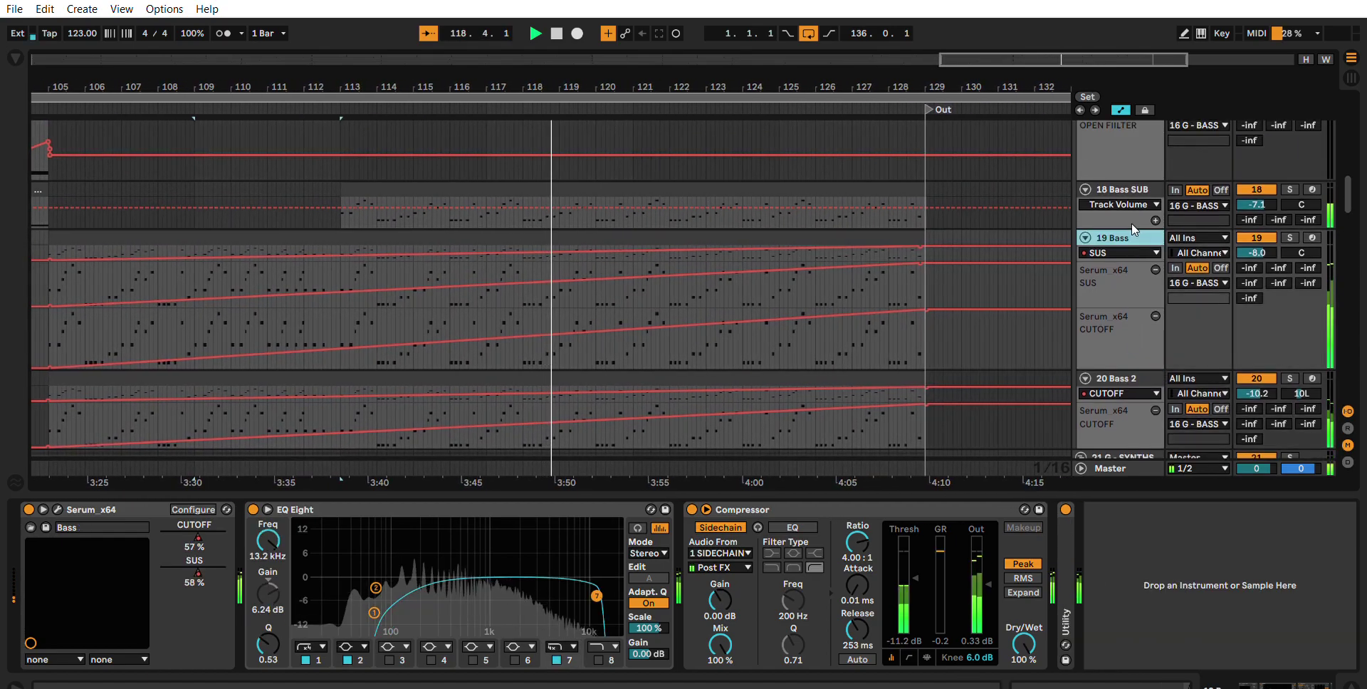
{"action": "left_click", "coordinate": [1135, 189]}
{"action": "scroll", "coordinate": [1139, 235], "scroll_direction": "up", "scroll_amount": 2}
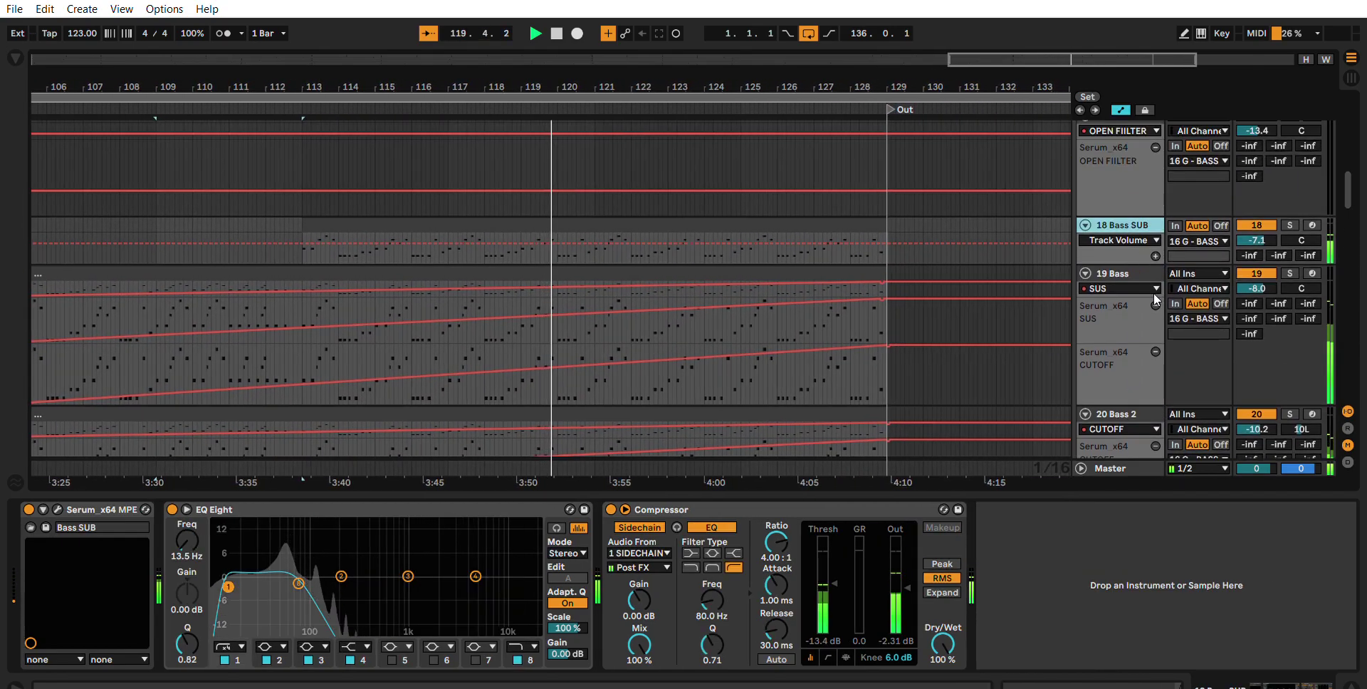
Step: Inspect the 22 PAD Vocal device chain together with its FLANGER automation
{"action": "scroll", "coordinate": [1135, 302], "scroll_direction": "down", "scroll_amount": 8}
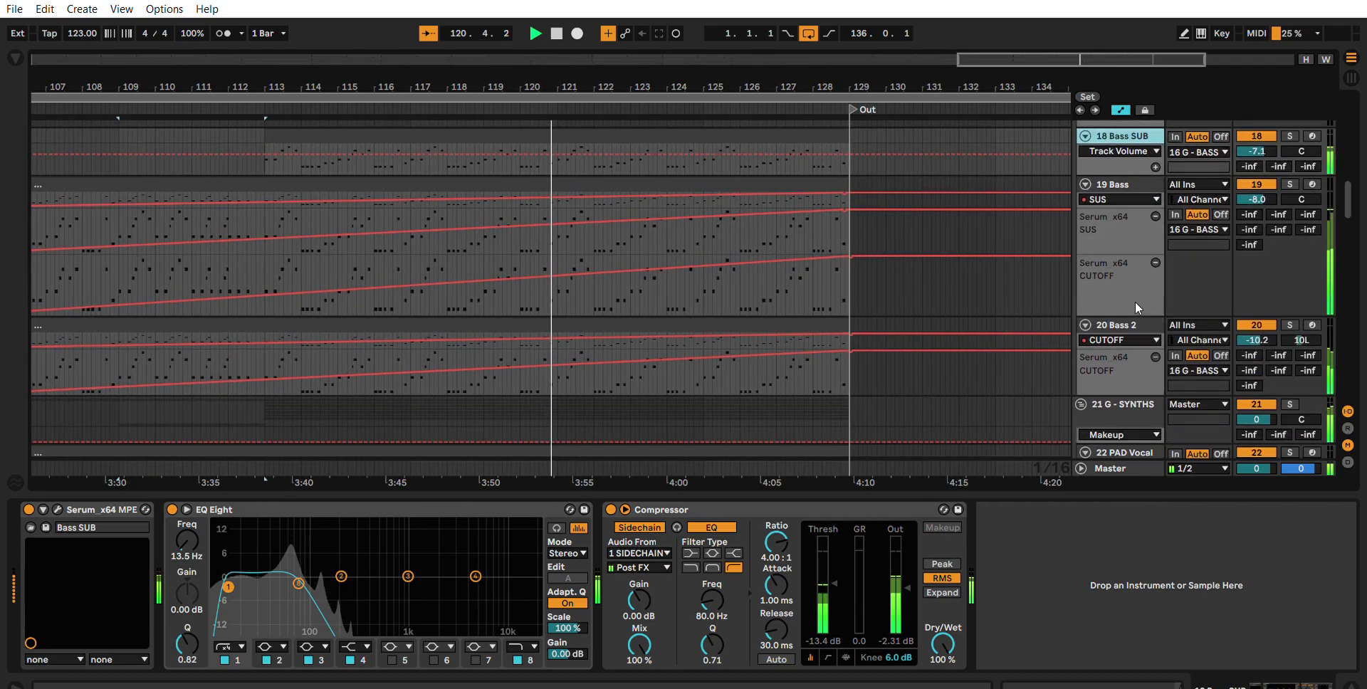
{"action": "left_click", "coordinate": [1125, 275]}
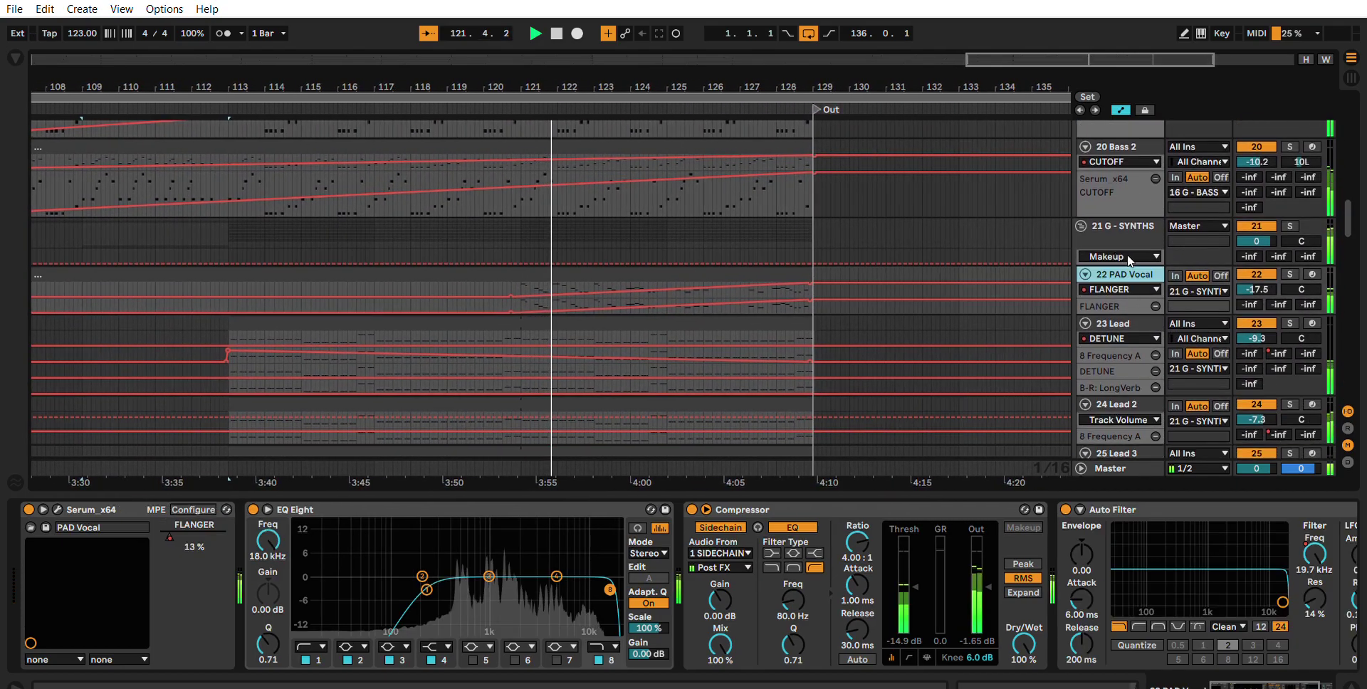
{"action": "scroll", "coordinate": [1146, 270], "scroll_direction": "down", "scroll_amount": 3}
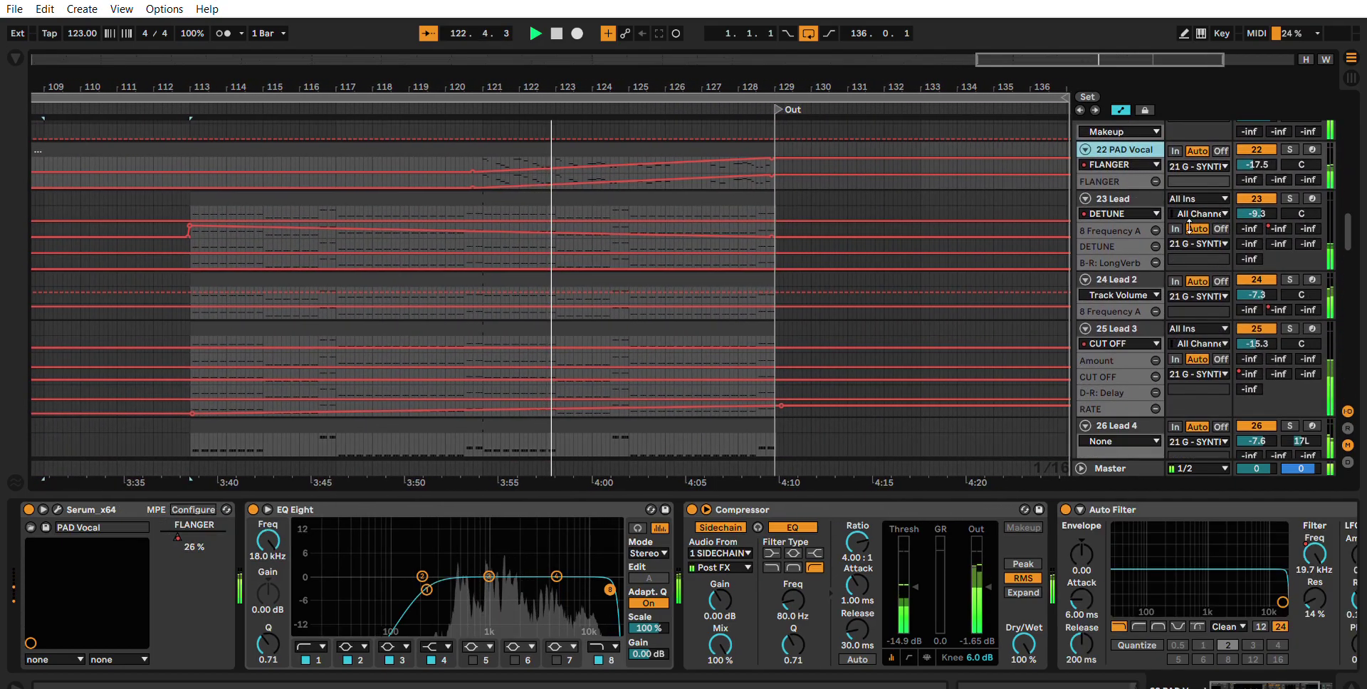
Step: Review the clips and automation of the lead, pluck, riser and bass tracks up to the Out marker
{"action": "scroll", "coordinate": [1182, 214], "scroll_direction": "down", "scroll_amount": 8}
{"action": "scroll", "coordinate": [1197, 185], "scroll_direction": "down", "scroll_amount": 4}
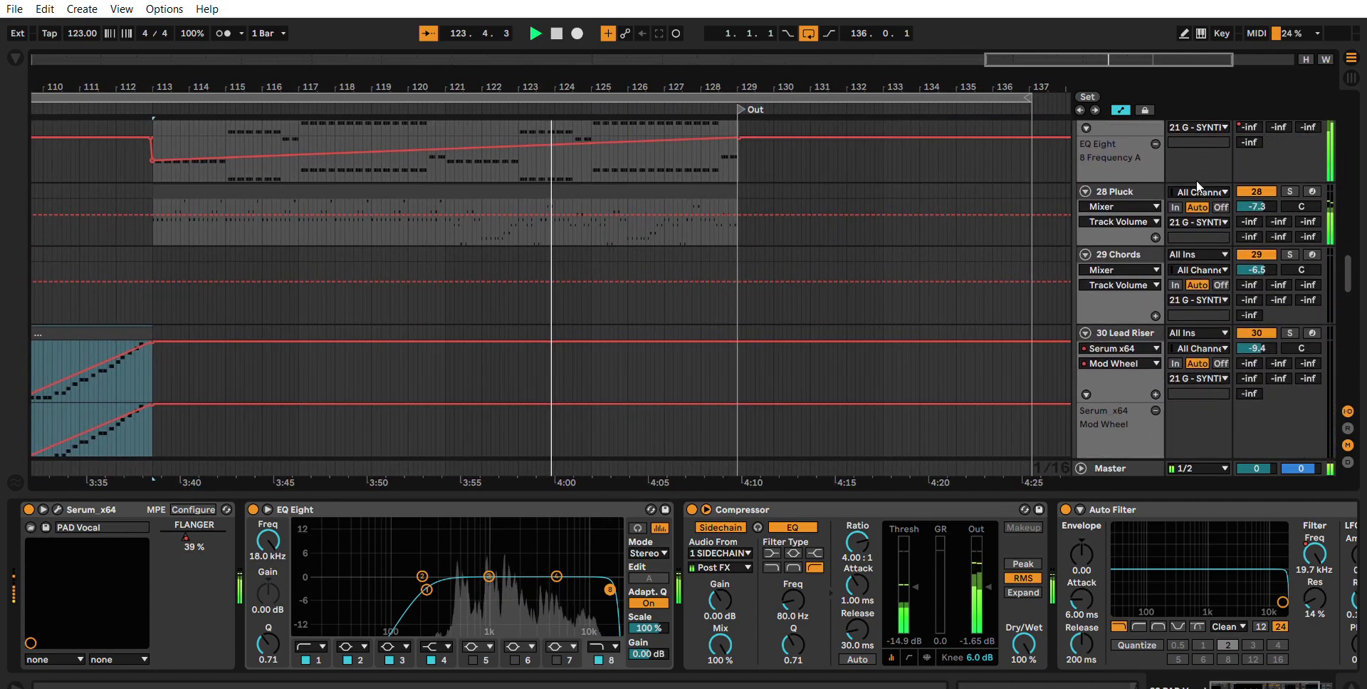
{"action": "scroll", "coordinate": [1182, 189], "scroll_direction": "down", "scroll_amount": 1}
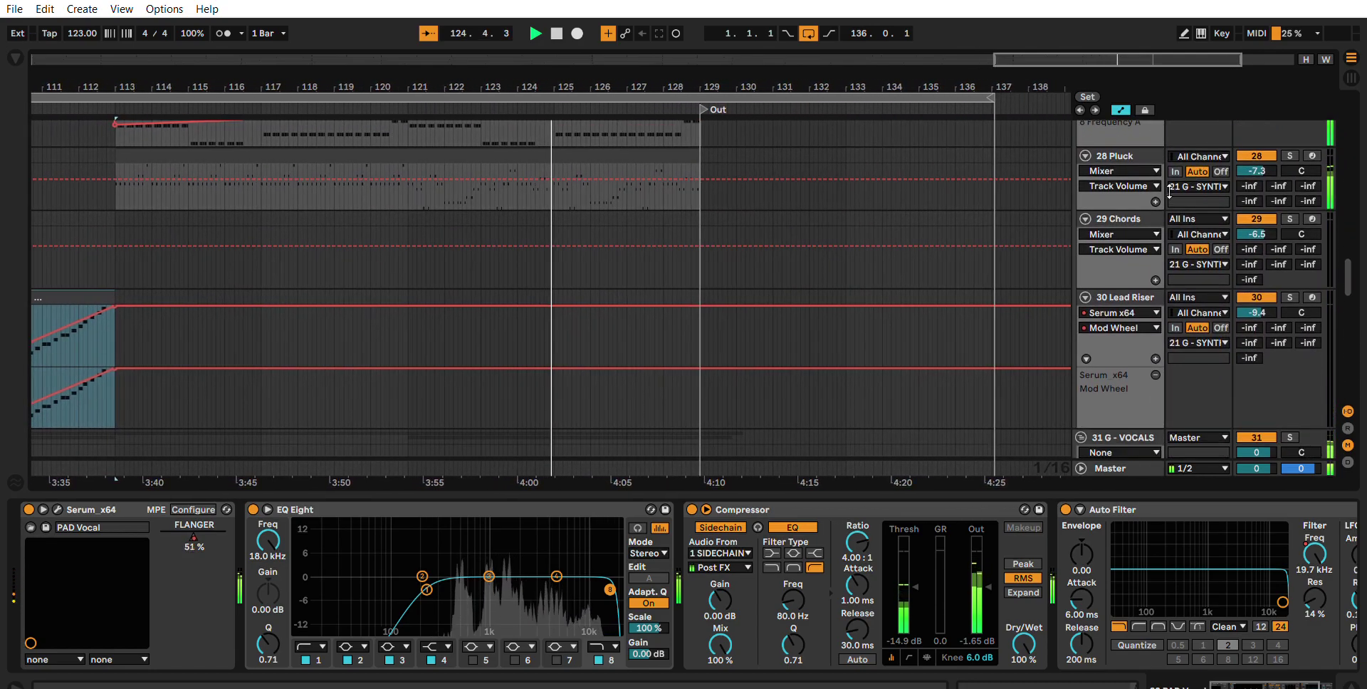
{"action": "scroll", "coordinate": [1176, 168], "scroll_direction": "down", "scroll_amount": 2}
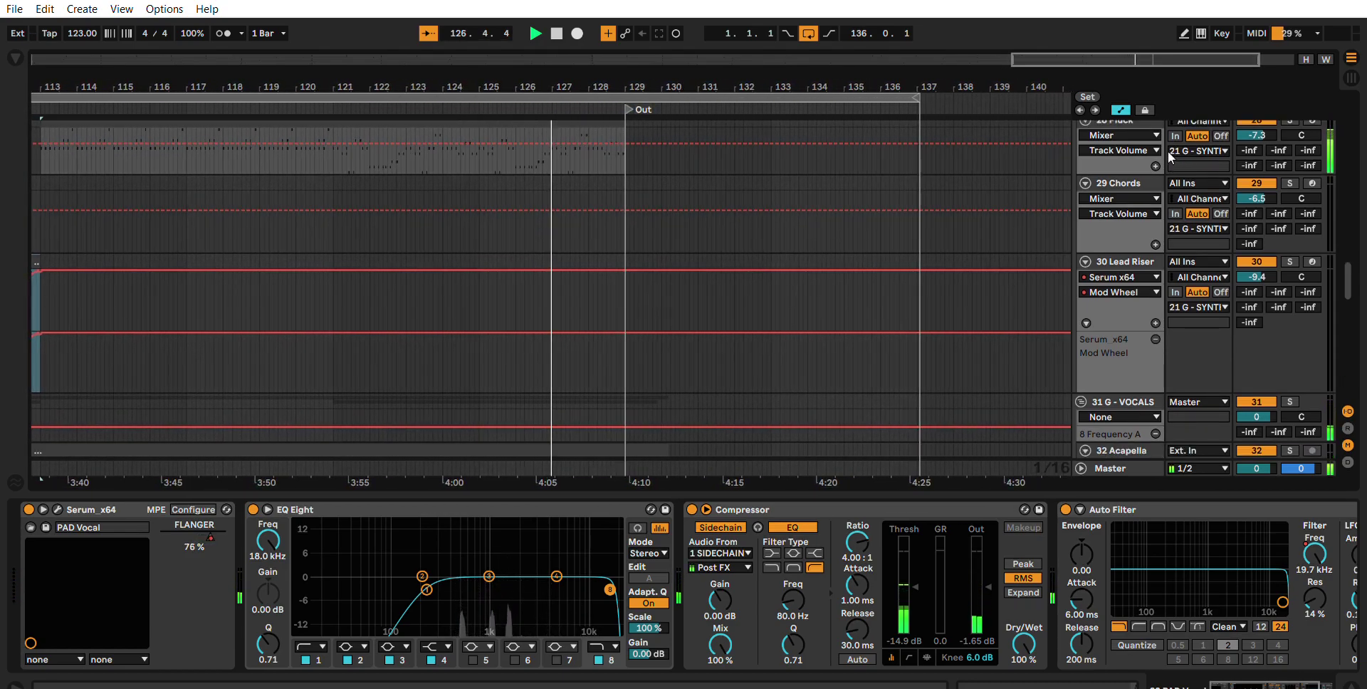
{"action": "scroll", "coordinate": [1109, 247], "scroll_direction": "up", "scroll_amount": 10}
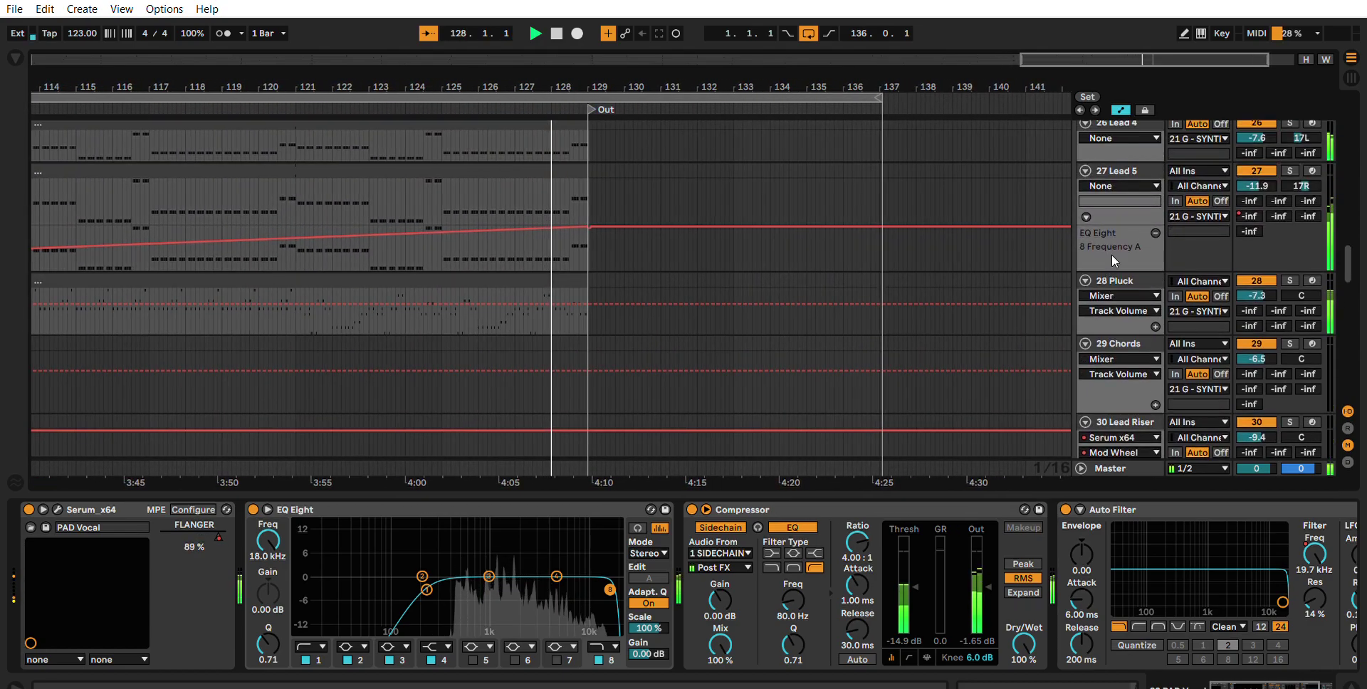
{"action": "scroll", "coordinate": [1122, 281], "scroll_direction": "up", "scroll_amount": 2}
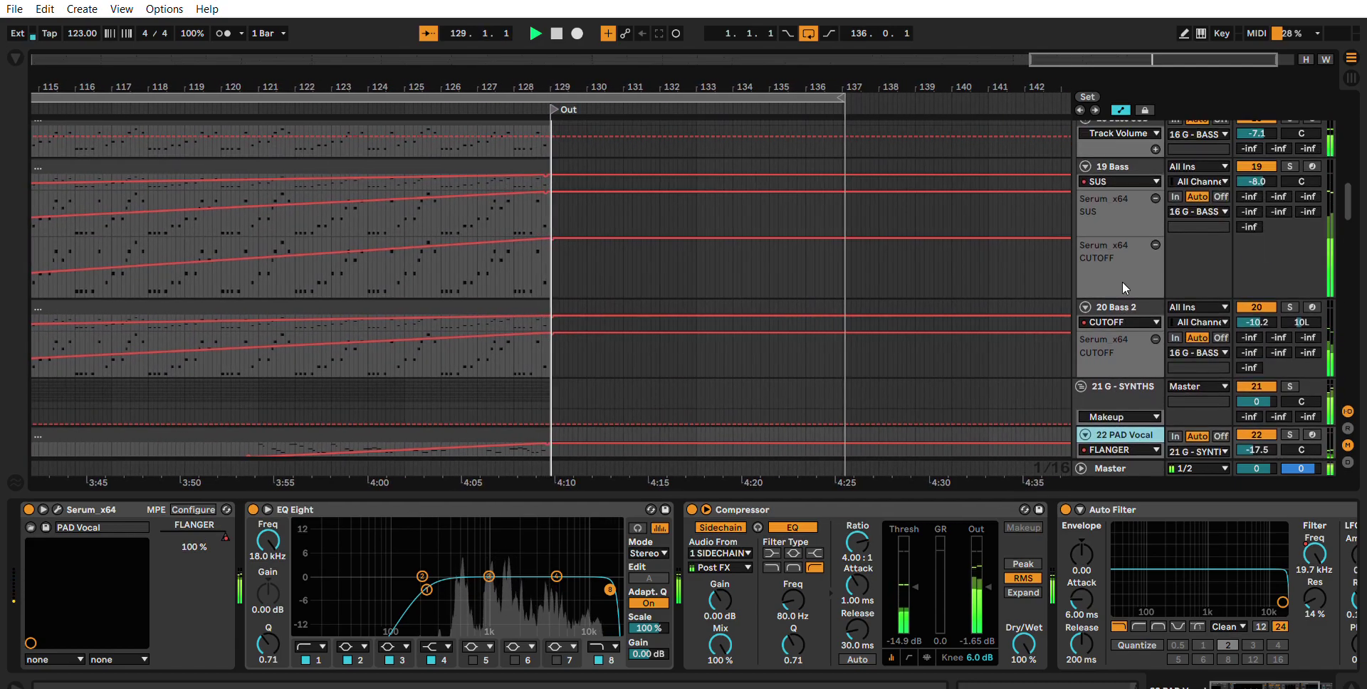